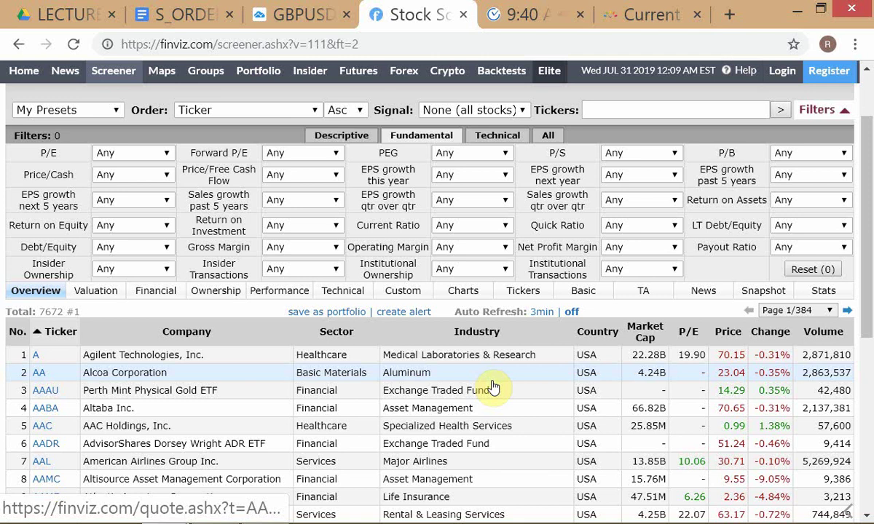
Step: Switch from the Finviz screener to the timeanddate.com tab showing New Delhi's current time
{"action": "mouse_move", "coordinate": [801, 515]}
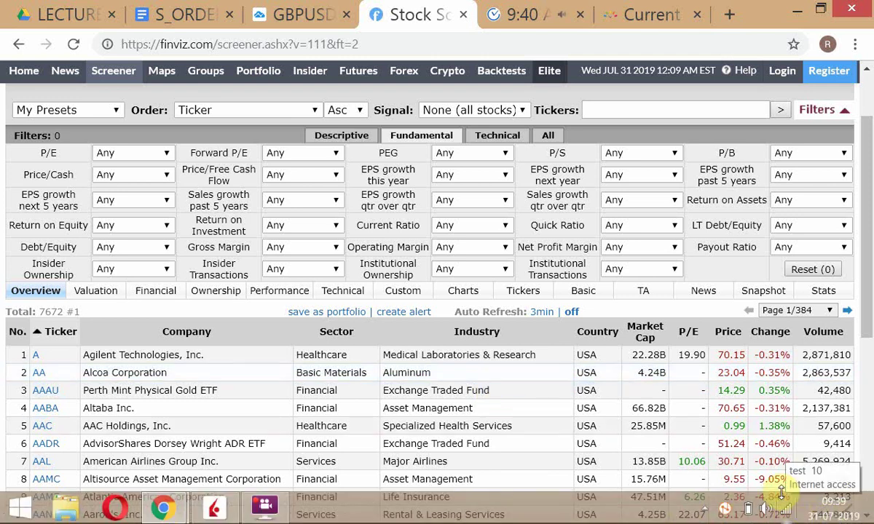
{"action": "left_click", "coordinate": [650, 16]}
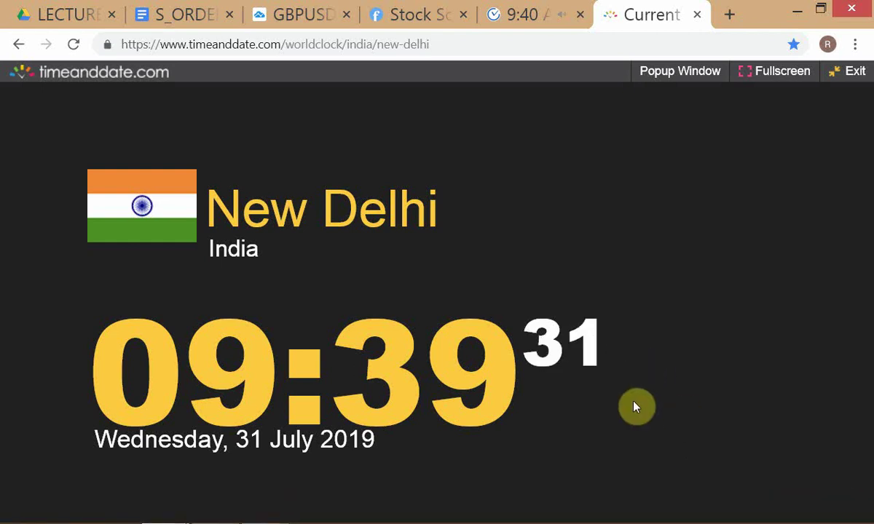
Step: Stop the ringing 9:40 AM alarm on the vClock page
{"action": "left_click", "coordinate": [581, 277]}
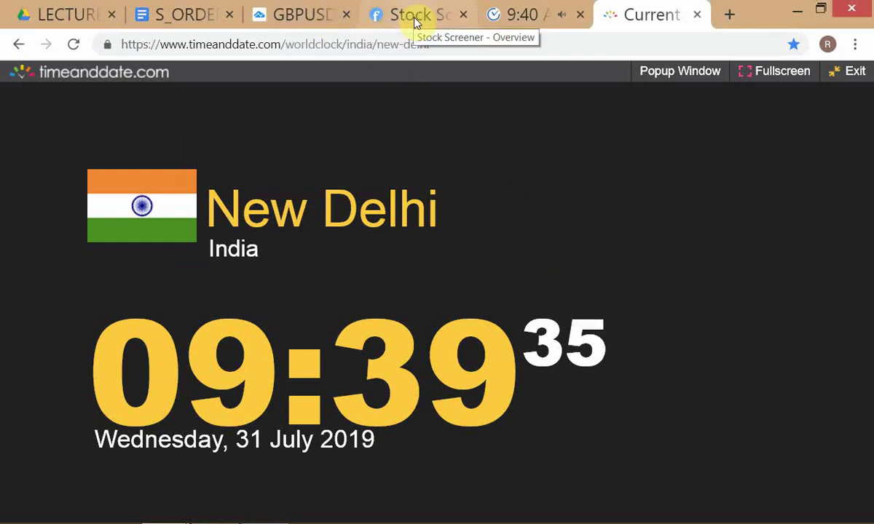
{"action": "key", "text": "alt+Tab"}
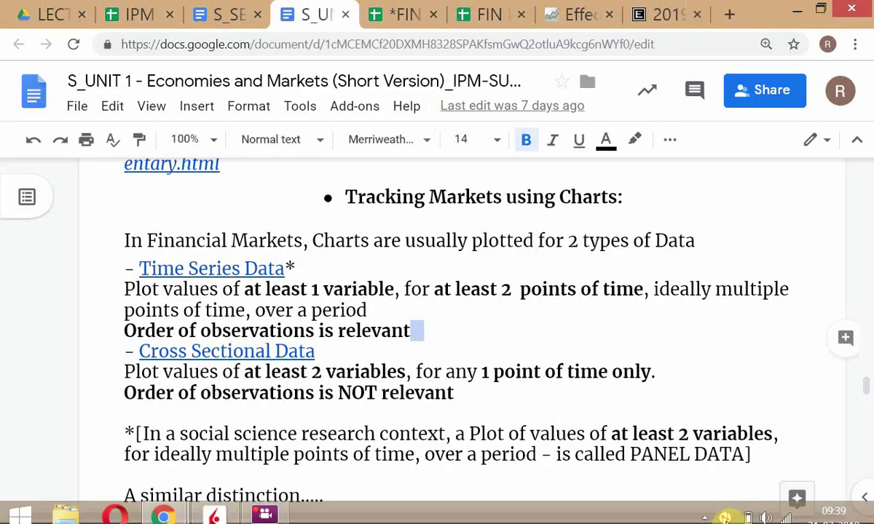
{"action": "key", "text": "alt+Tab"}
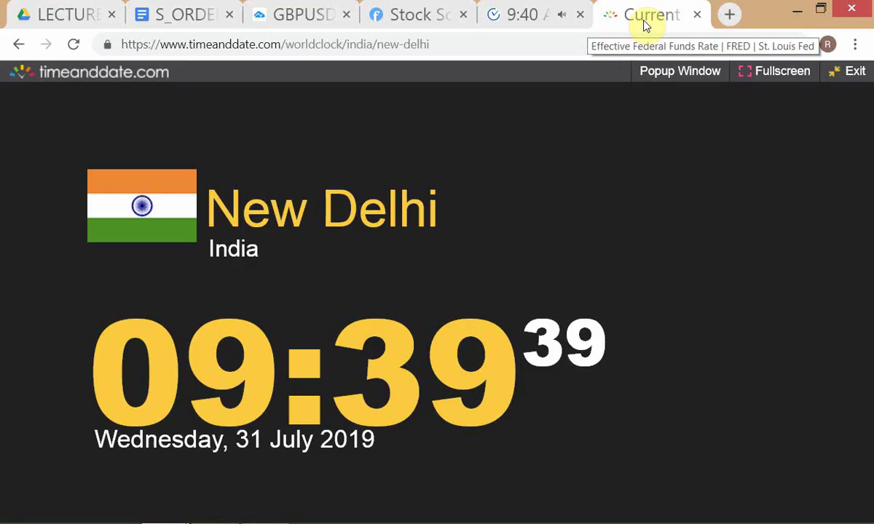
{"action": "left_click", "coordinate": [540, 18]}
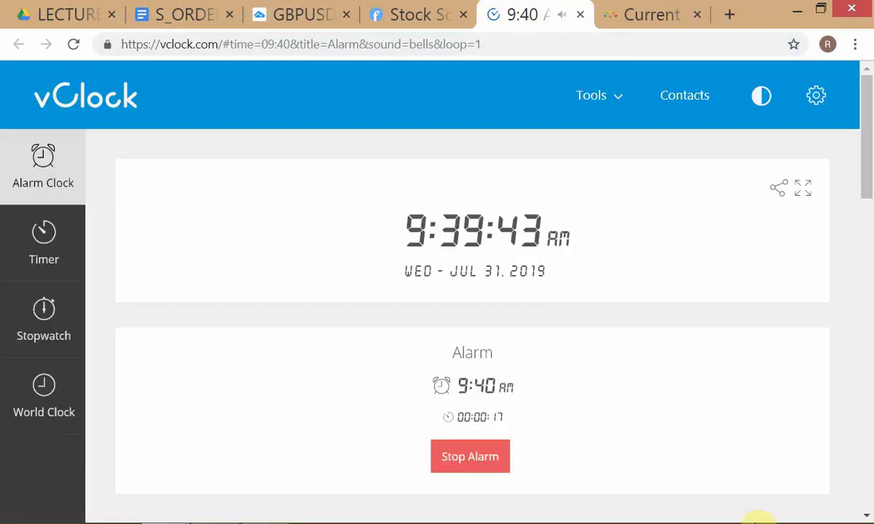
{"action": "left_click", "coordinate": [470, 465]}
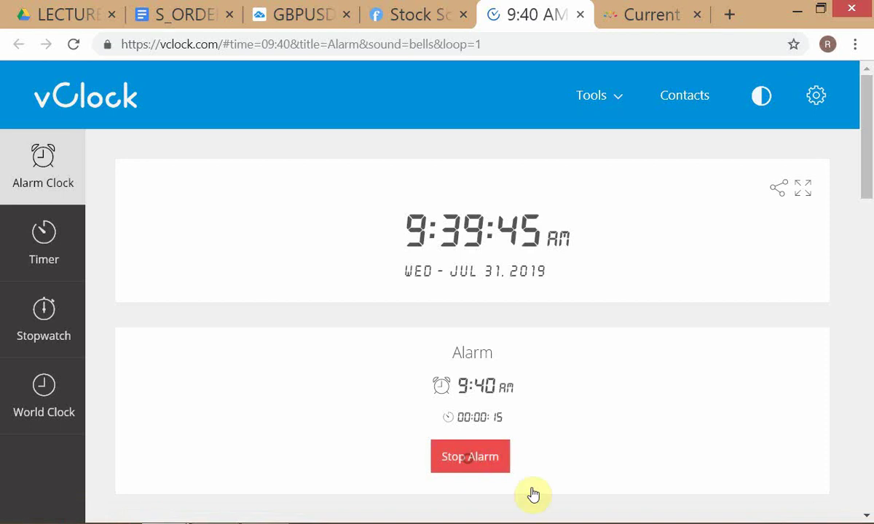
Step: Check the New Delhi clock again, then bring up the GBPUSD hourly chart
{"action": "left_click", "coordinate": [630, 16]}
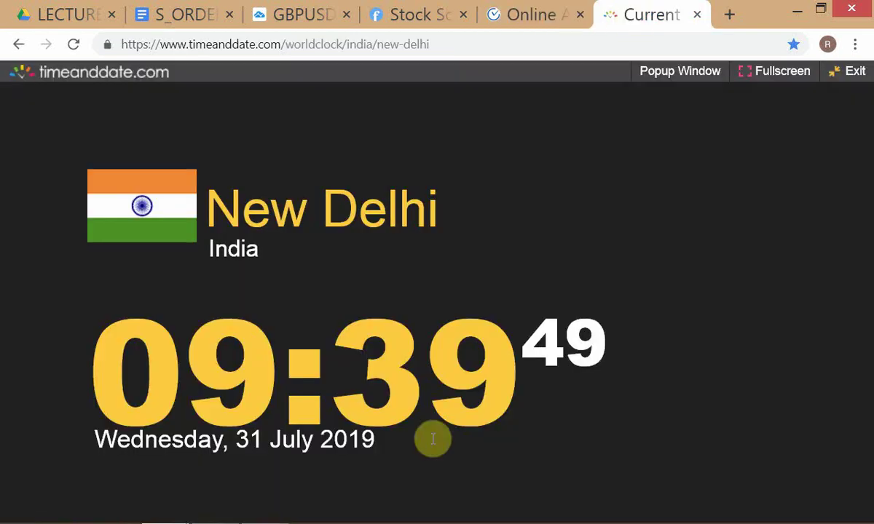
{"action": "key", "text": "alt+Tab"}
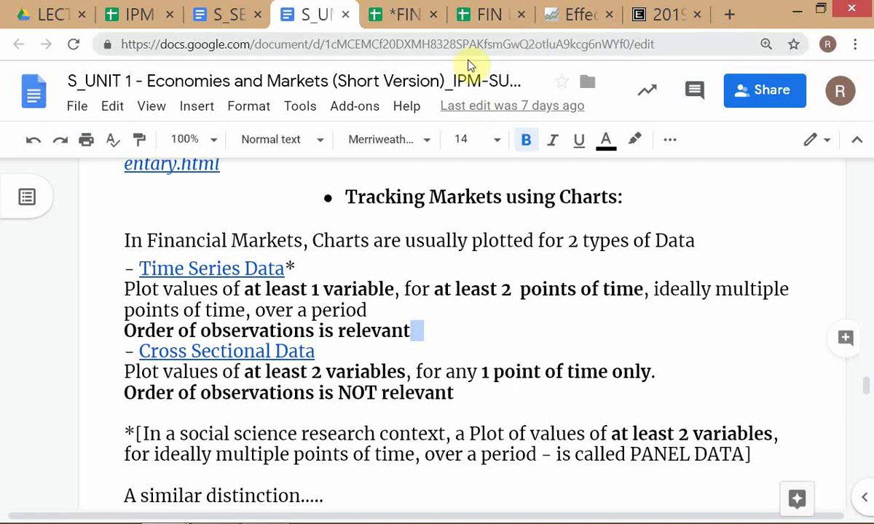
{"action": "key", "text": "alt+Tab"}
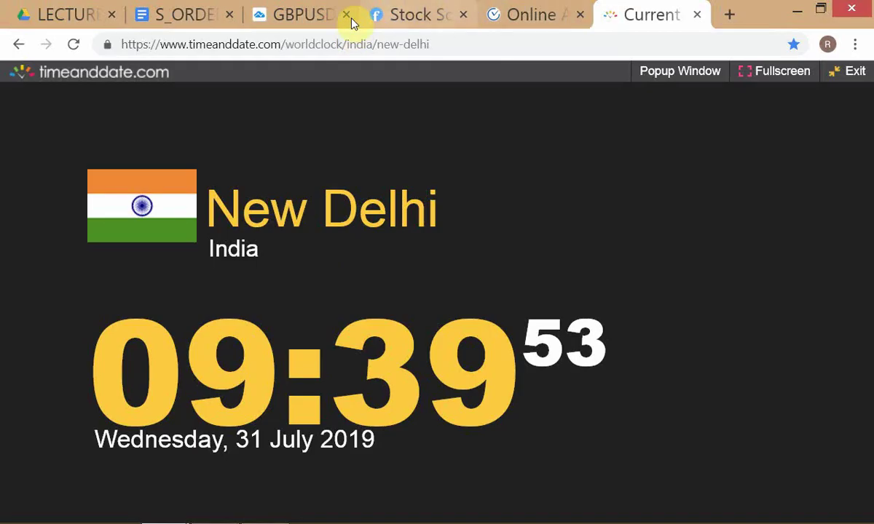
{"action": "left_click", "coordinate": [267, 20]}
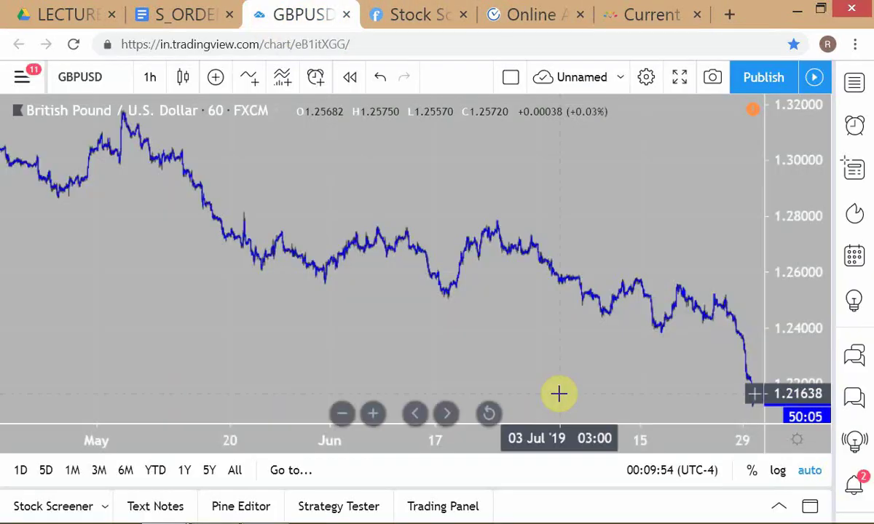
Step: Load ITC from the NSE on the TradingView chart at a 15-minute interval
{"action": "type", "text": "ITC"}
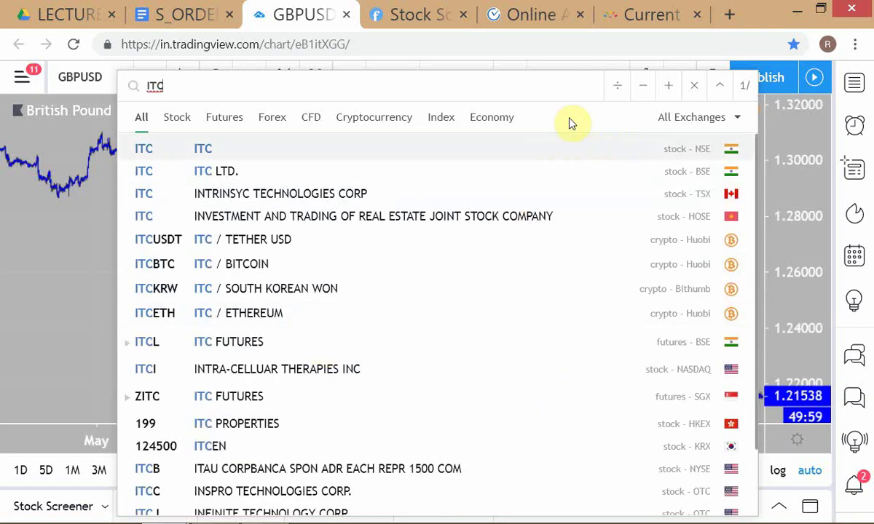
{"action": "left_click", "coordinate": [204, 147]}
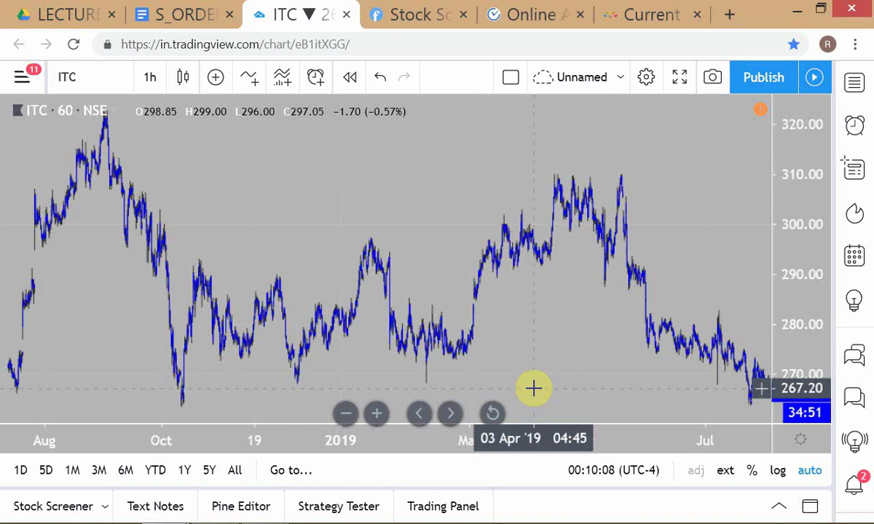
{"action": "type", "text": "15"}
{"action": "key", "text": "Return"}
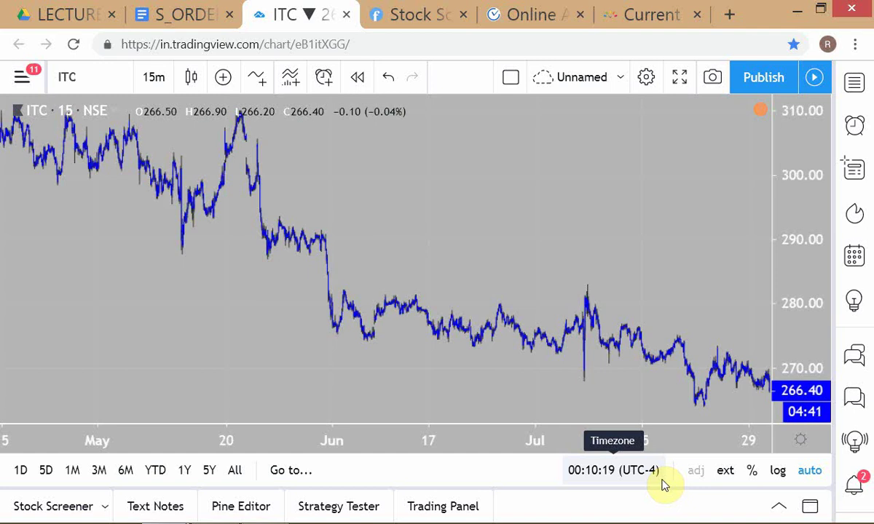
Step: Glance at the lecture notes, then switch to the Finviz stock screener
{"action": "key", "text": "alt+Tab"}
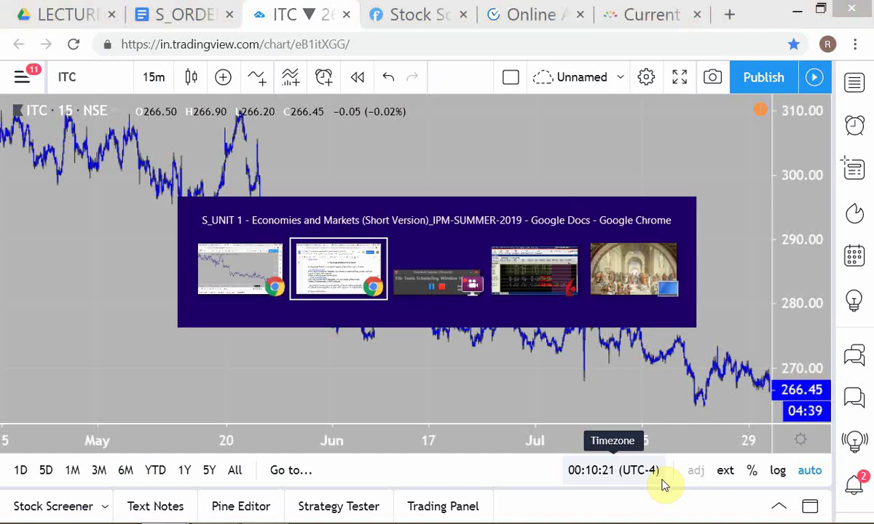
{"action": "key", "text": "alt+Tab"}
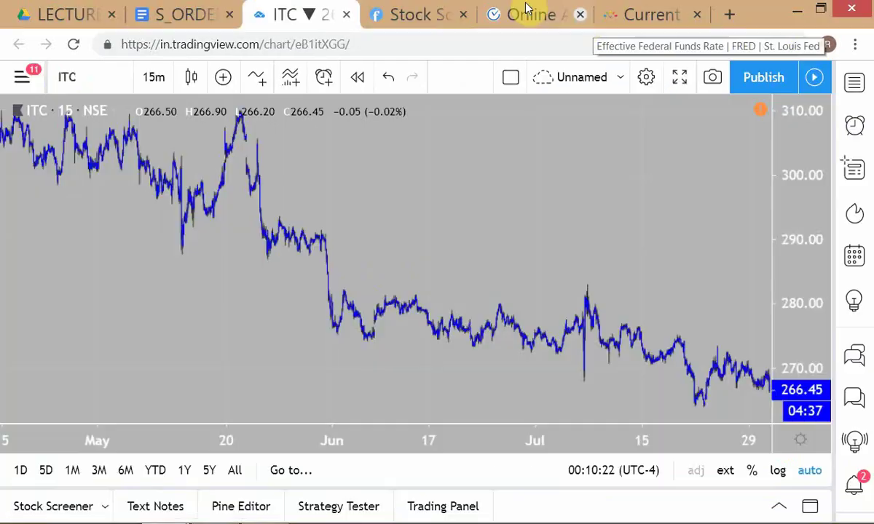
{"action": "left_click", "coordinate": [397, 15]}
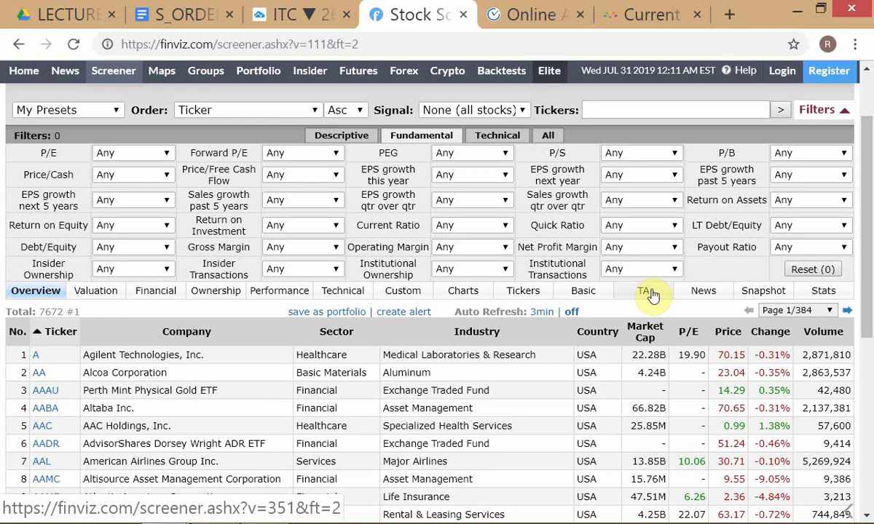
Step: Look over the lecture notes while the Finviz screener lists all 7672 stocks
{"action": "key", "text": "alt+Tab"}
{"action": "key", "text": "alt+Tab"}
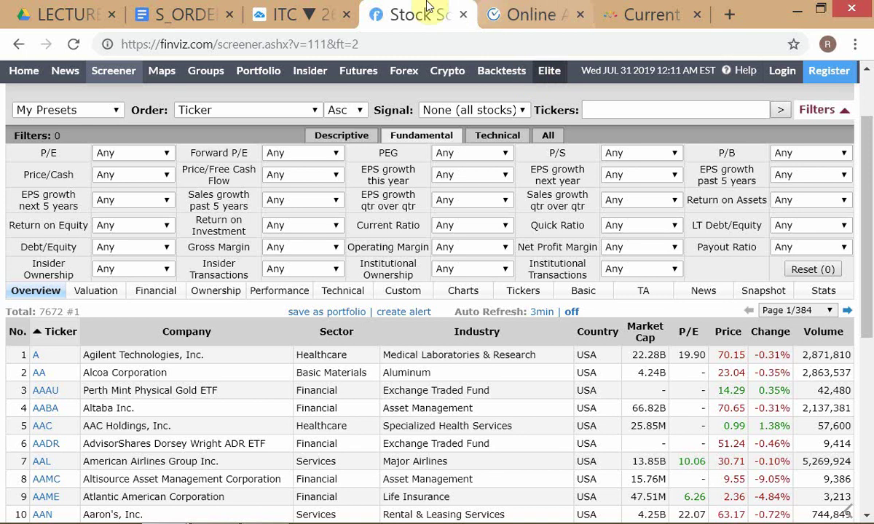
Step: Switch back to the ITC 15-minute TradingView chart, last trading near 266.55
{"action": "left_click", "coordinate": [284, 16]}
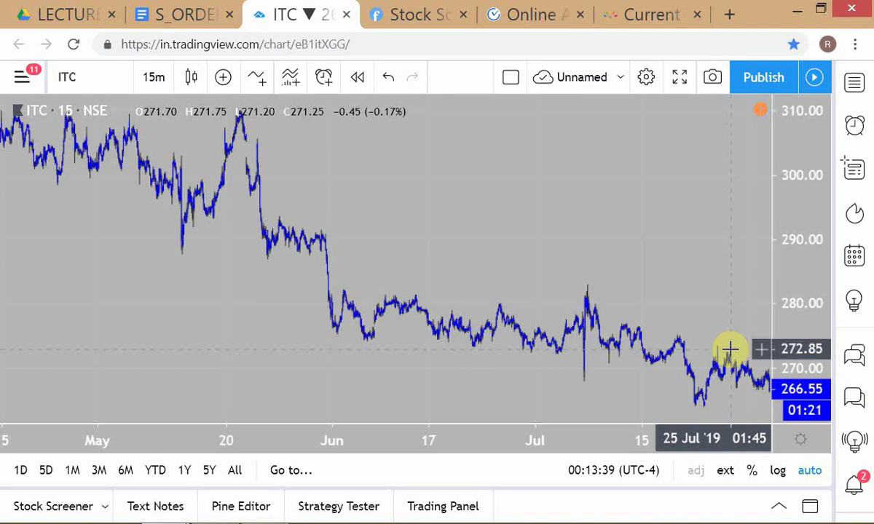
Step: Bring up Interactive Brokers TWS with the 100-share ITC position at 272.47 average
{"action": "key", "text": "alt+Tab"}
{"action": "key", "text": "alt+Tab"}
{"action": "key", "text": "alt+Tab"}
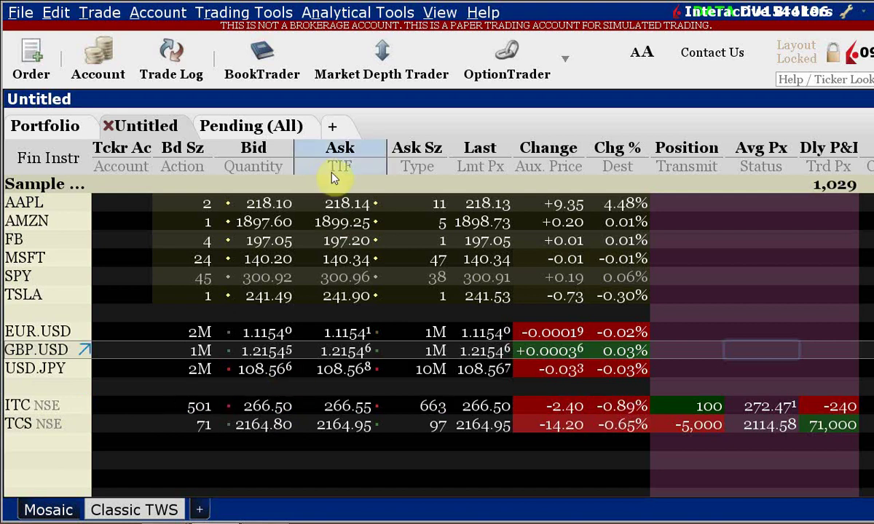
Step: Select the 100-share ITC position in TWS, then return to the ITC chart
{"action": "mouse_move", "coordinate": [333, 178]}
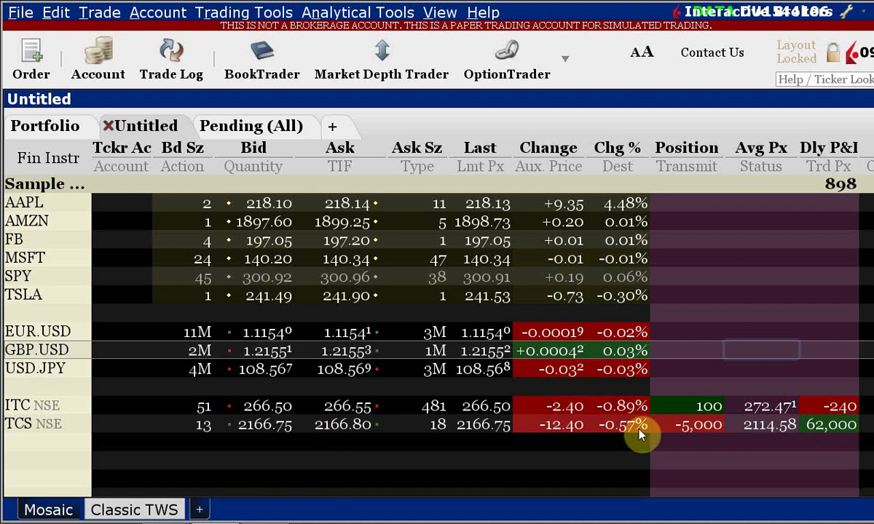
{"action": "left_click", "coordinate": [675, 413]}
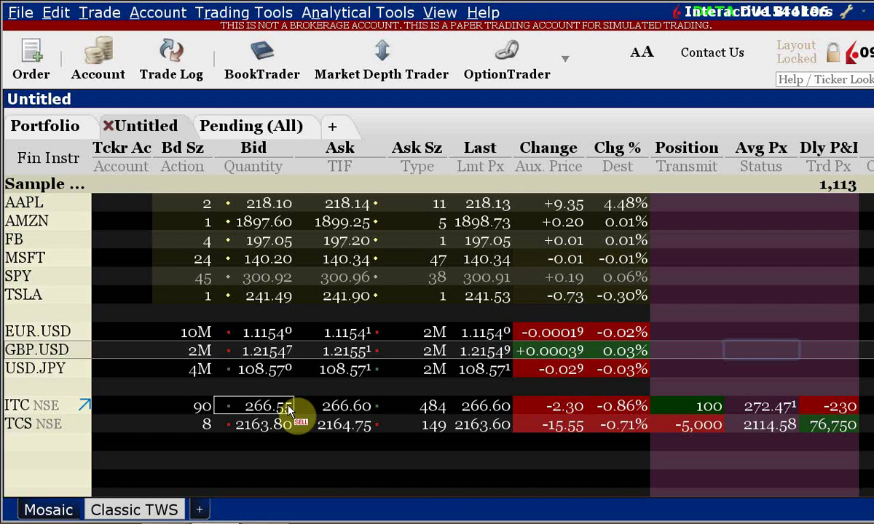
{"action": "key", "text": "alt+Tab"}
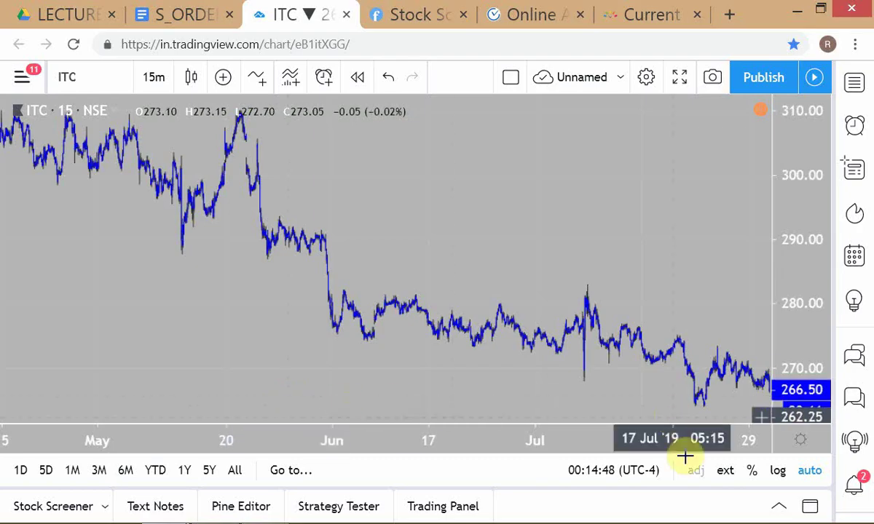
Step: Zoom the ITC chart into late June through July, glance at TWS, and return
{"action": "scroll", "coordinate": [611, 395], "scroll_direction": "up", "scroll_amount": 4}
{"action": "scroll", "coordinate": [612, 395], "scroll_direction": "up", "scroll_amount": 2}
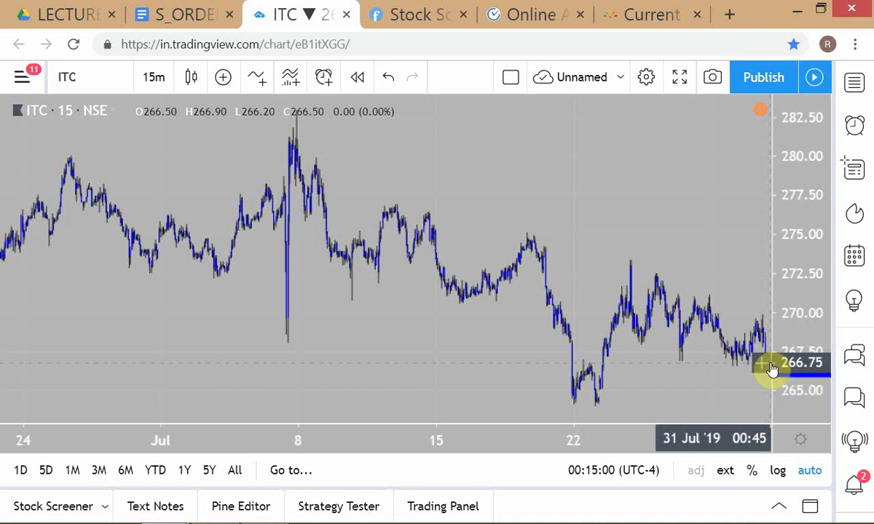
{"action": "key", "text": "alt+Tab"}
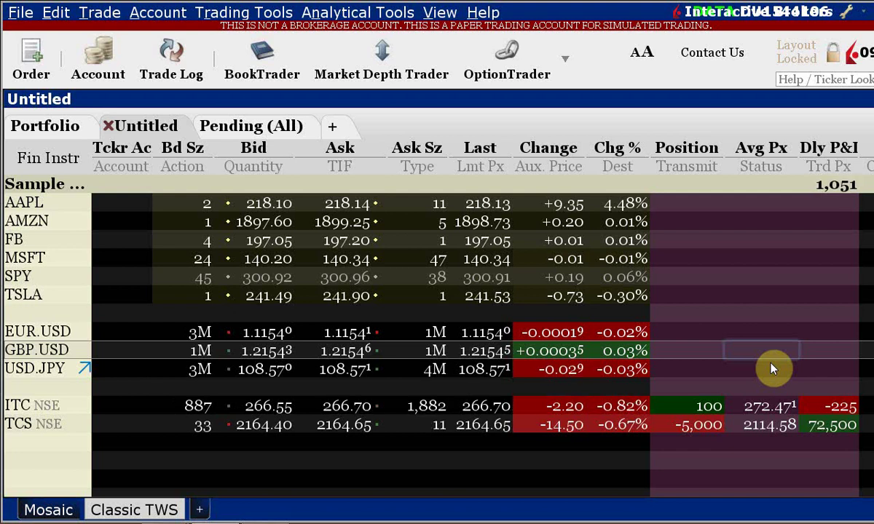
{"action": "key", "text": "alt+Tab"}
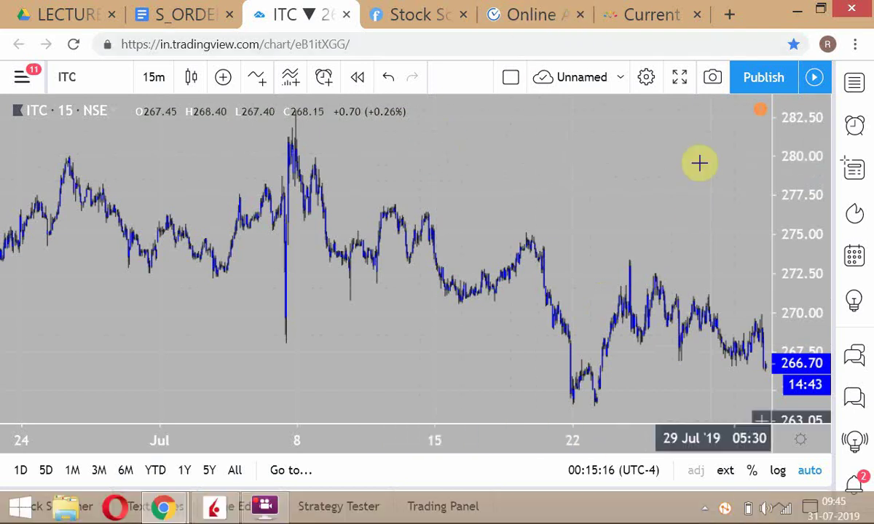
Step: Check the New Delhi time, cycle windows back to the chart, then go to vClock
{"action": "left_click", "coordinate": [636, 17]}
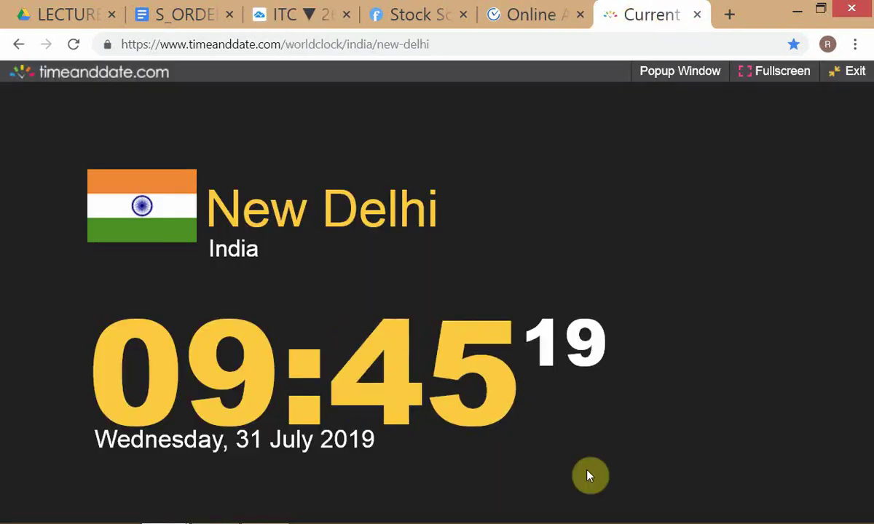
{"action": "key", "text": "alt+Tab"}
{"action": "key", "text": "alt+Tab"}
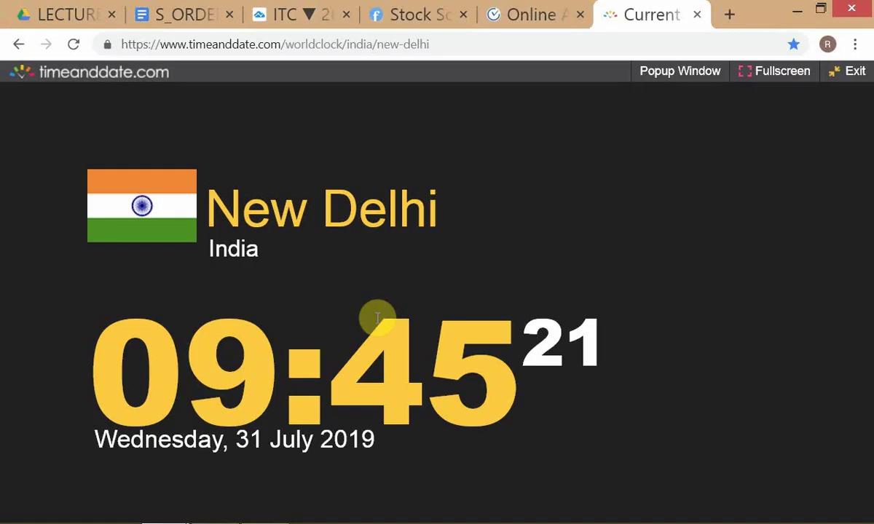
{"action": "key", "text": "alt+Tab"}
{"action": "key", "text": "alt+Tab"}
{"action": "key", "text": "alt+Tab"}
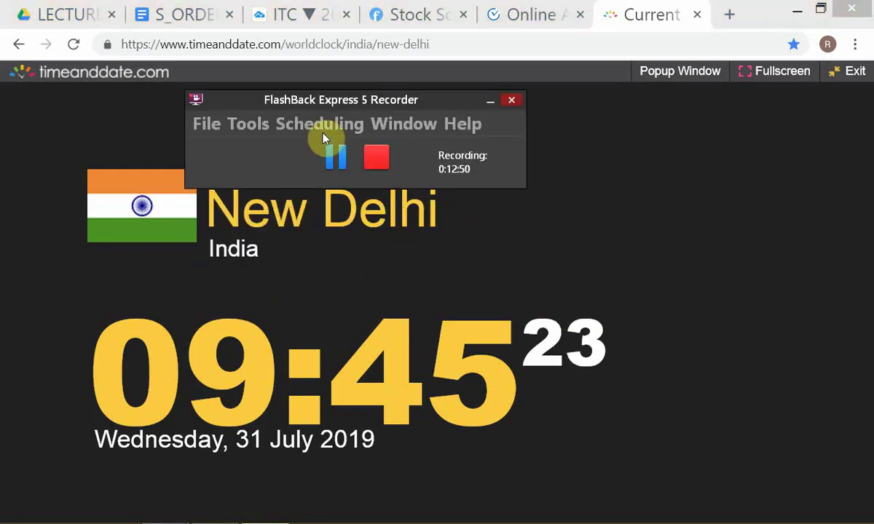
{"action": "left_click", "coordinate": [335, 158]}
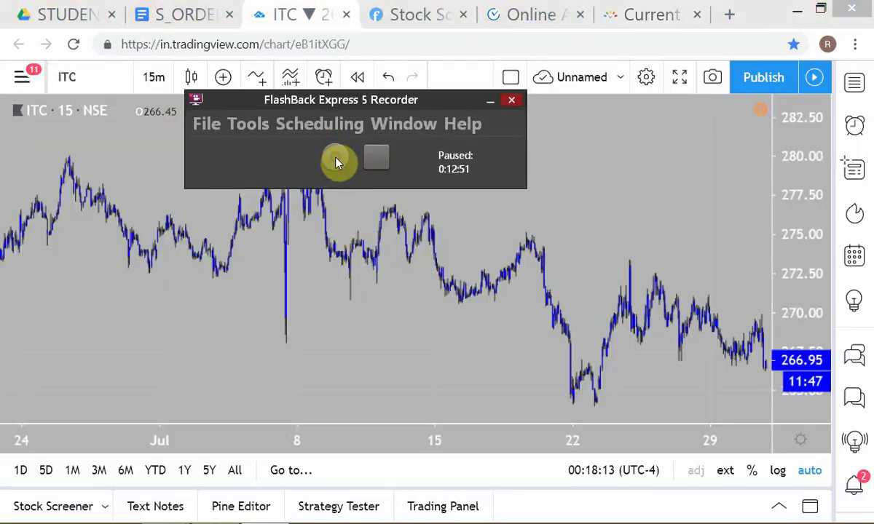
{"action": "left_click", "coordinate": [335, 158]}
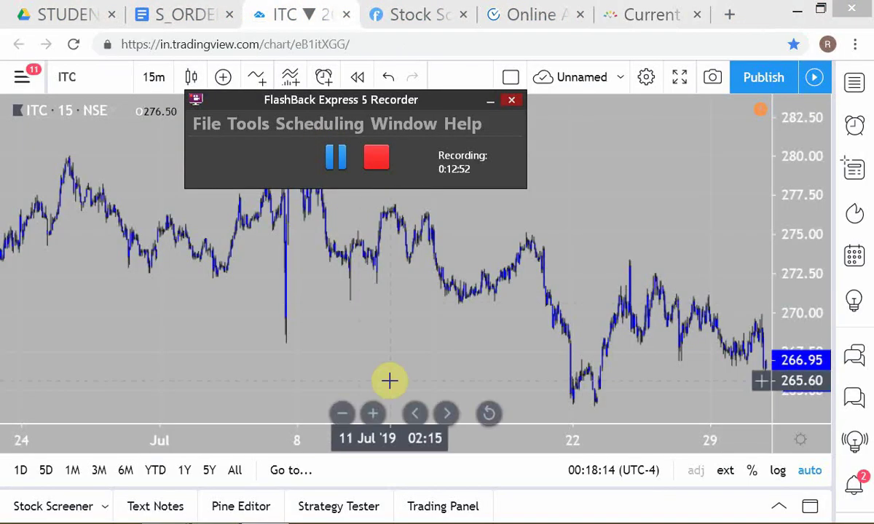
{"action": "key", "text": "alt+Tab"}
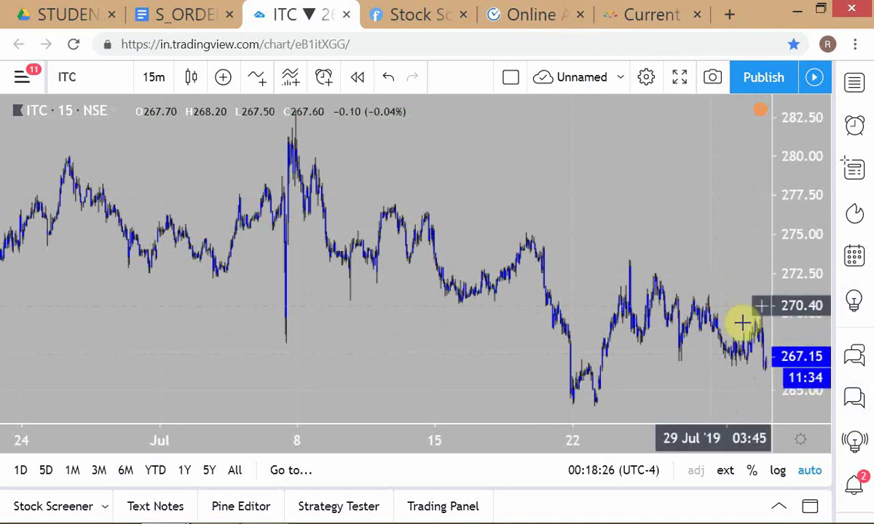
{"action": "left_click", "coordinate": [530, 8]}
Step: Start a new 11:00 AM vClock alarm, then return to the ITC chart
{"action": "left_click", "coordinate": [486, 383]}
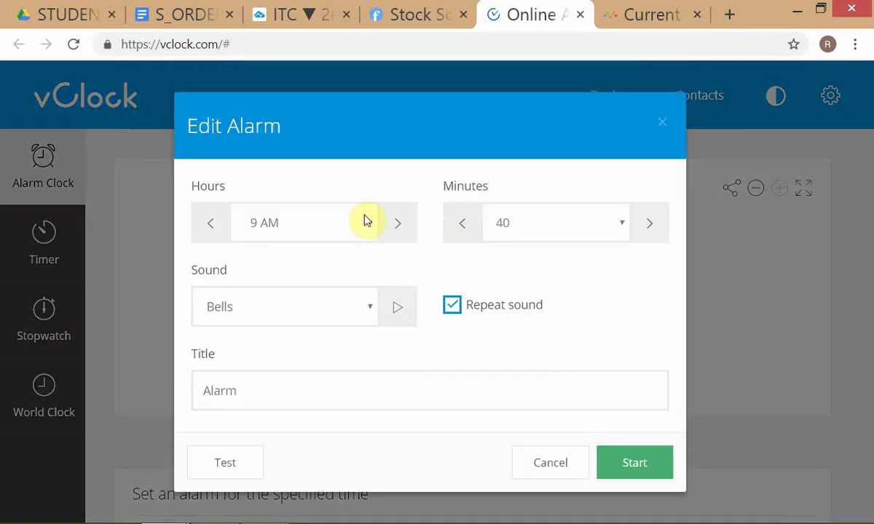
{"action": "left_click", "coordinate": [370, 225]}
{"action": "left_click", "coordinate": [277, 440]}
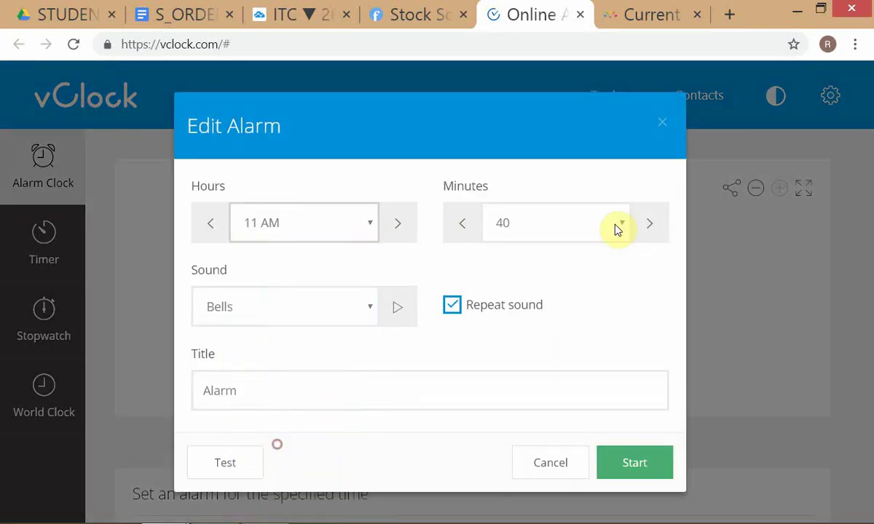
{"action": "left_click", "coordinate": [618, 226]}
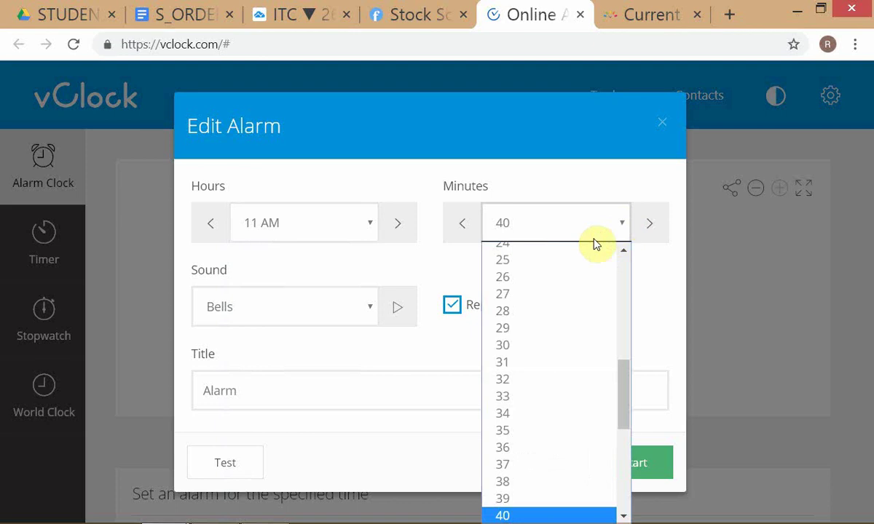
{"action": "scroll", "coordinate": [587, 251], "scroll_direction": "up", "scroll_amount": 1}
{"action": "key", "text": "0"}
{"action": "key", "text": "0"}
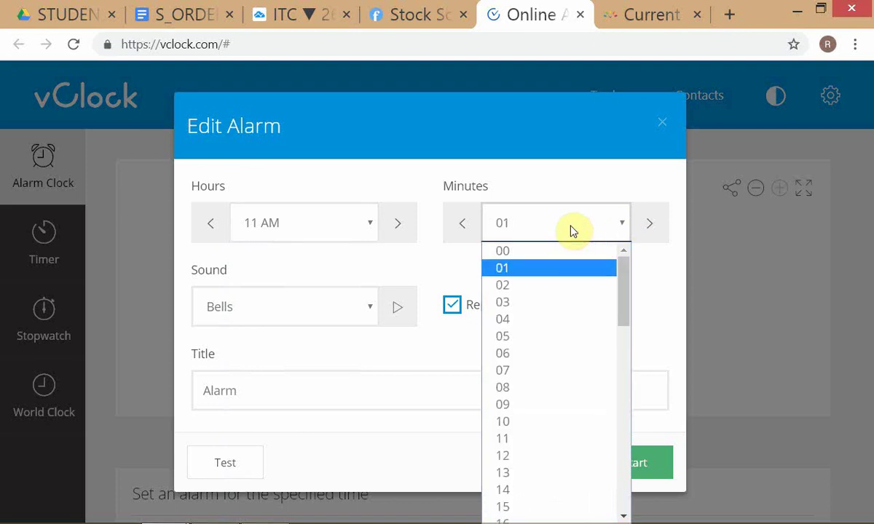
{"action": "left_click", "coordinate": [559, 253]}
{"action": "left_click", "coordinate": [644, 471]}
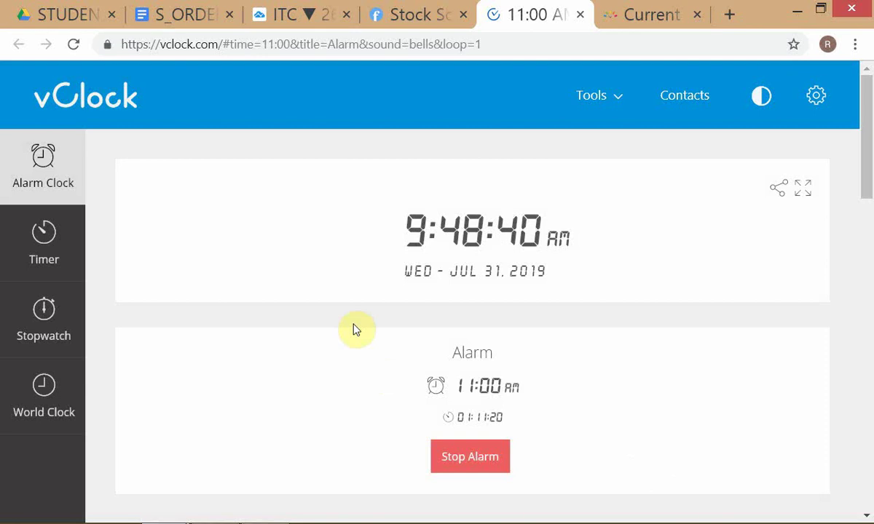
{"action": "mouse_move", "coordinate": [799, 514]}
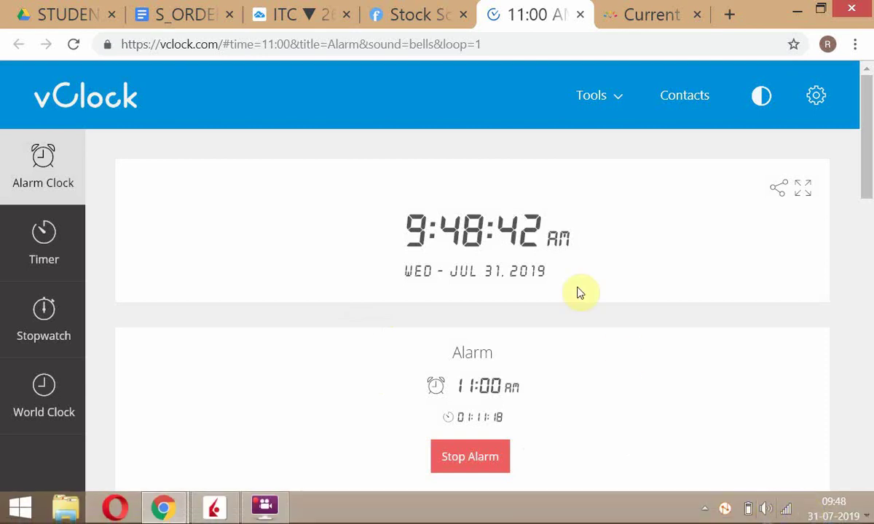
{"action": "left_click", "coordinate": [305, 16]}
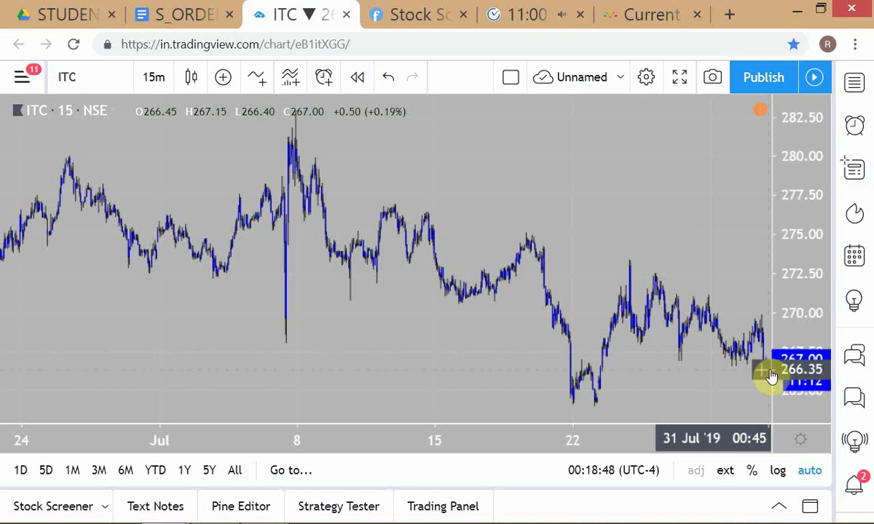
{"action": "type", "text": "60"}
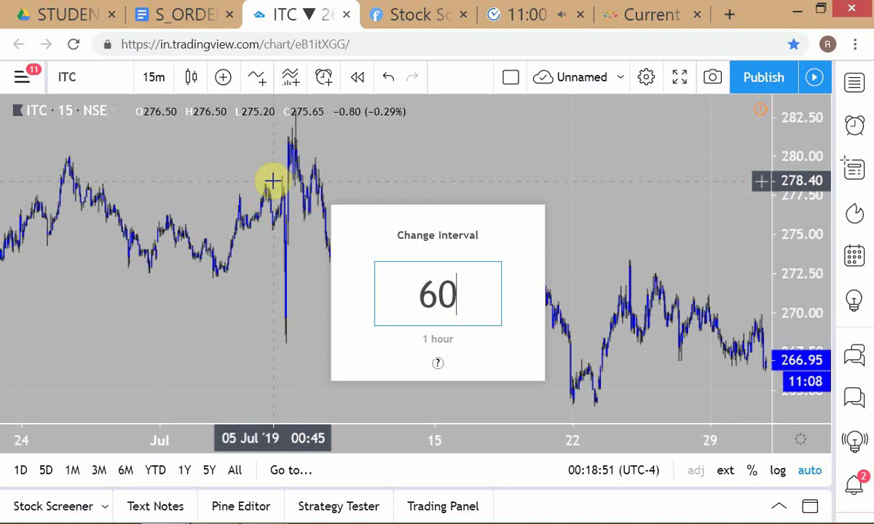
{"action": "key", "text": "Escape"}
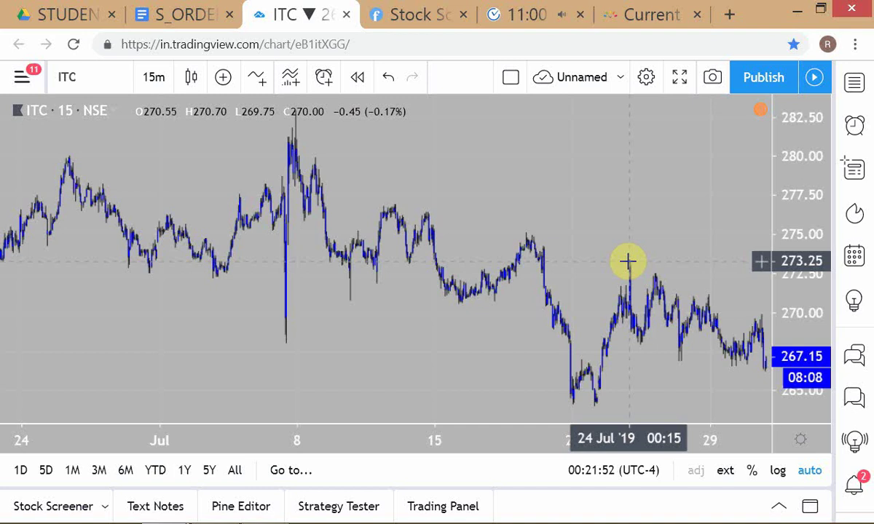
Step: Check the 100-share ITC position in TWS, then return to the ITC 15m TradingView chart
{"action": "key", "text": "alt+Tab"}
{"action": "key", "text": "alt+Tab"}
{"action": "key", "text": "alt+Tab"}
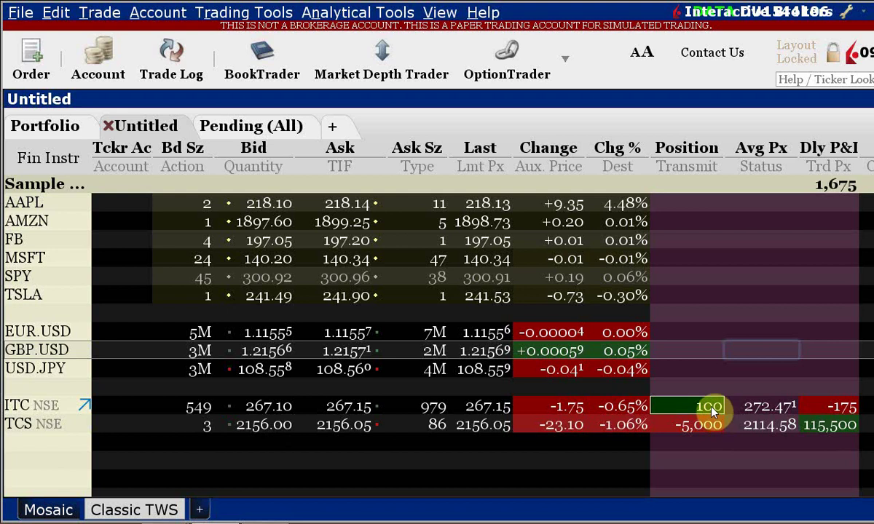
{"action": "key", "text": "alt+Tab"}
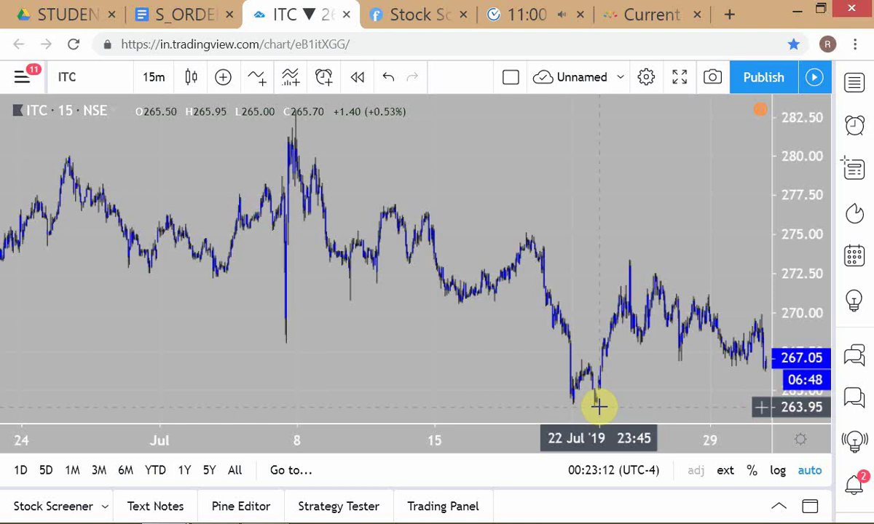
Step: Inspect the ITC chart lows around 22 Jul, then return to the TWS portfolio
{"action": "mouse_move", "coordinate": [594, 411]}
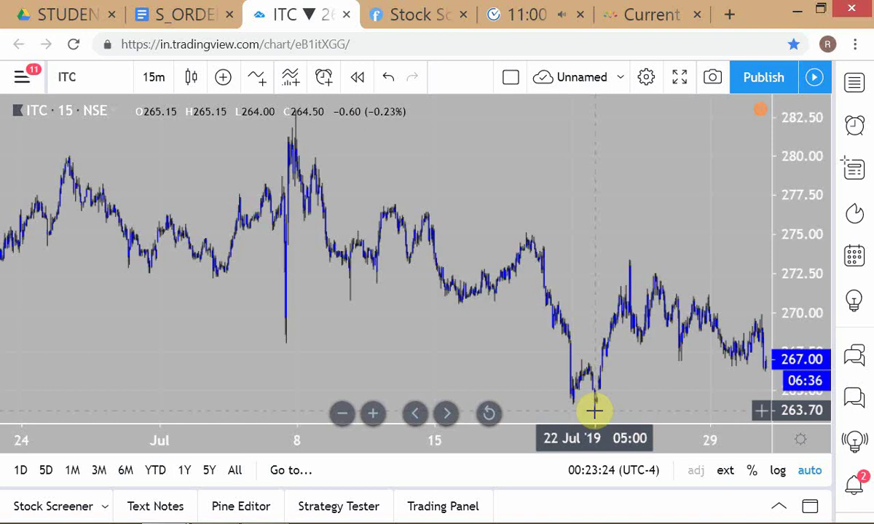
{"action": "key", "text": "alt+Tab"}
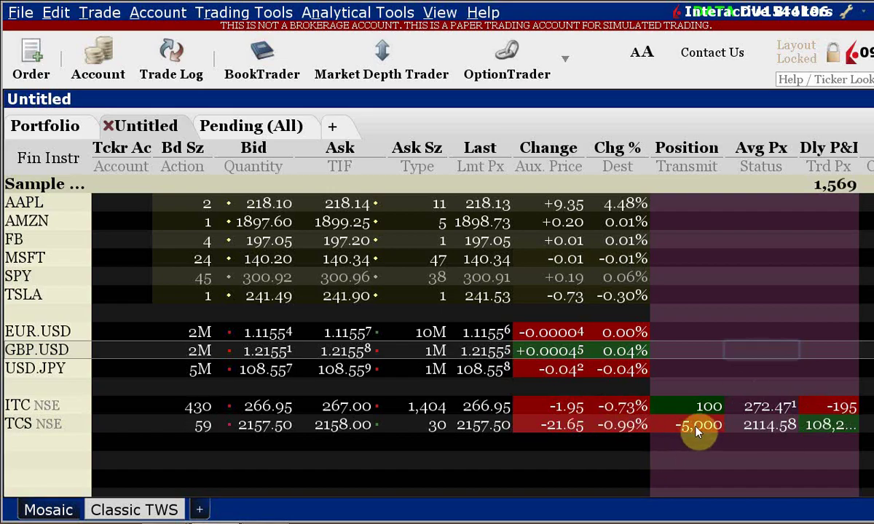
{"action": "left_click", "coordinate": [685, 411]}
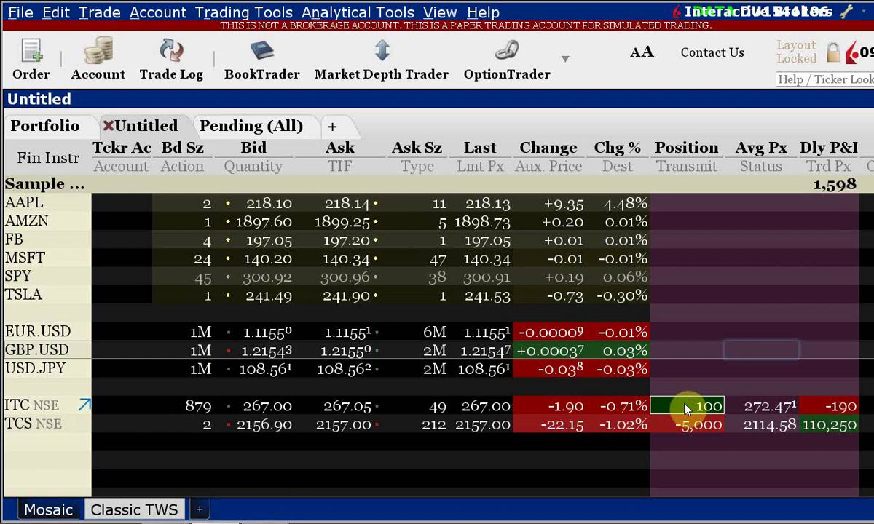
{"action": "left_click", "coordinate": [686, 428]}
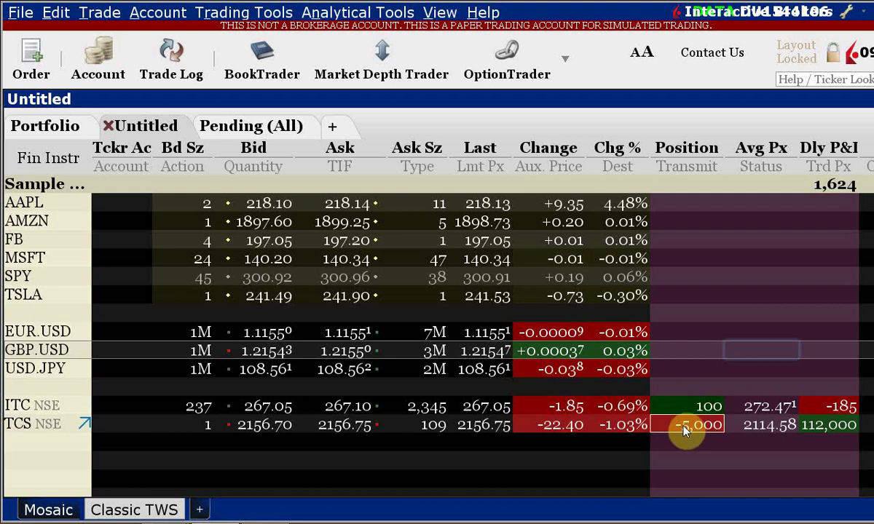
{"action": "left_click", "coordinate": [682, 415]}
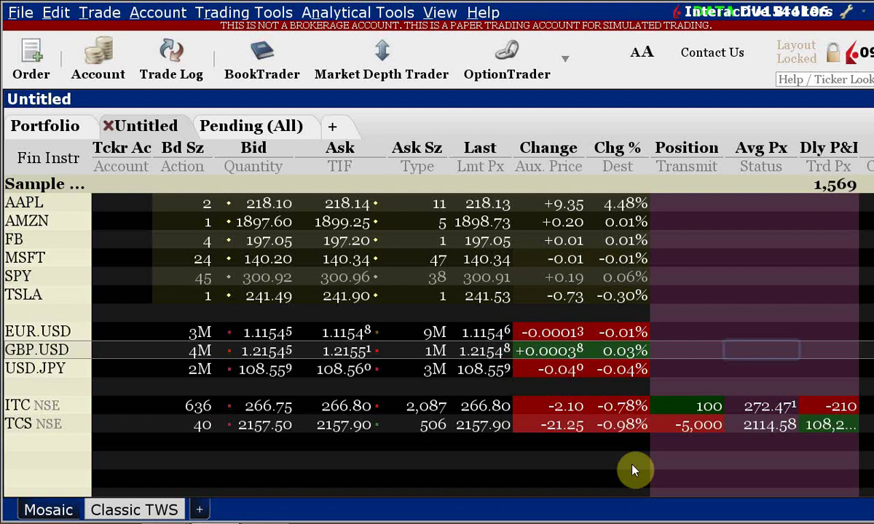
Step: Bring the TradingView 15-minute ITC chart to the front
{"action": "key", "text": "alt+Tab"}
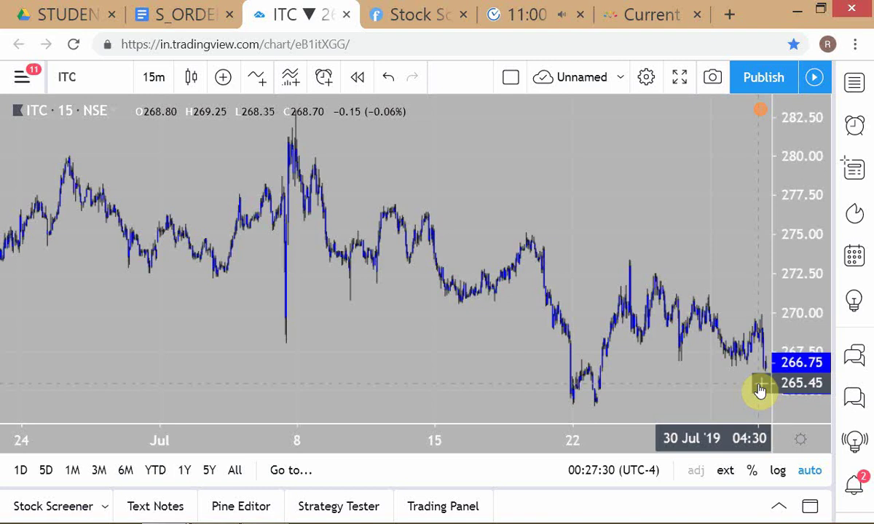
Step: Open the S_ORDER TYPES & DECISION PROBLEMS_IPM-SUMMER-2019 notes and scroll to the Order Types section
{"action": "key", "text": "alt+Tab"}
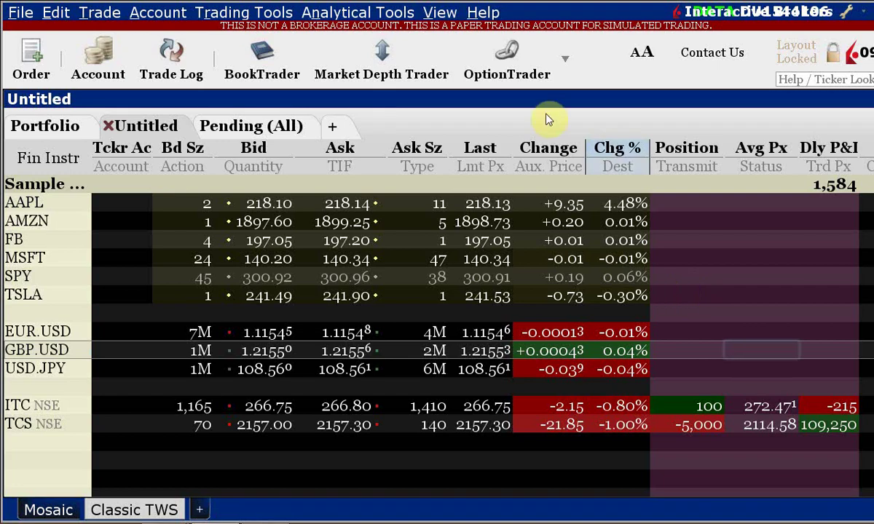
{"action": "key", "text": "alt+Tab"}
{"action": "key", "text": "alt+Tab"}
{"action": "key", "text": "alt+Tab"}
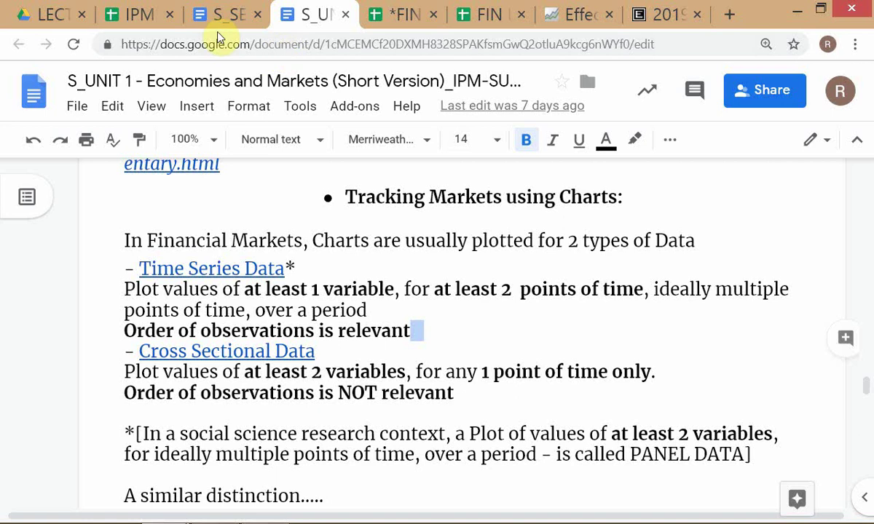
{"action": "left_click", "coordinate": [219, 22]}
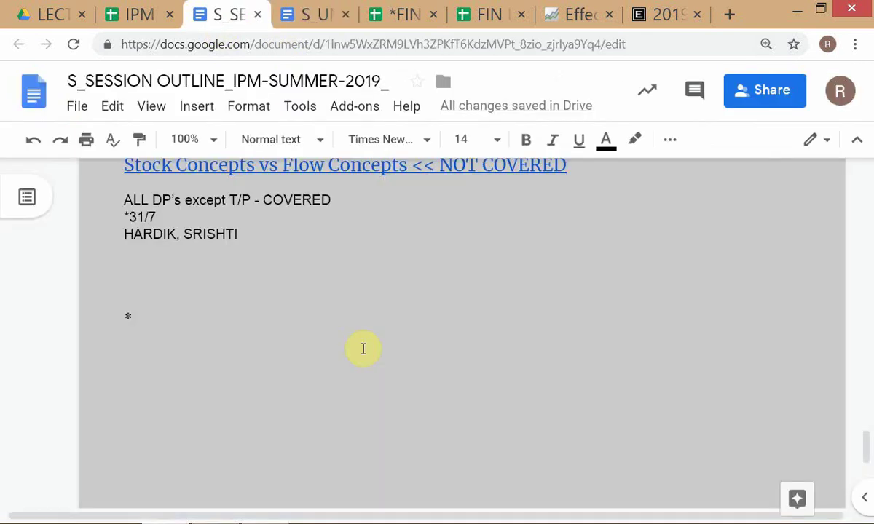
{"action": "key", "text": "alt+Tab"}
{"action": "key", "text": "alt+Tab"}
{"action": "key", "text": "alt+Tab"}
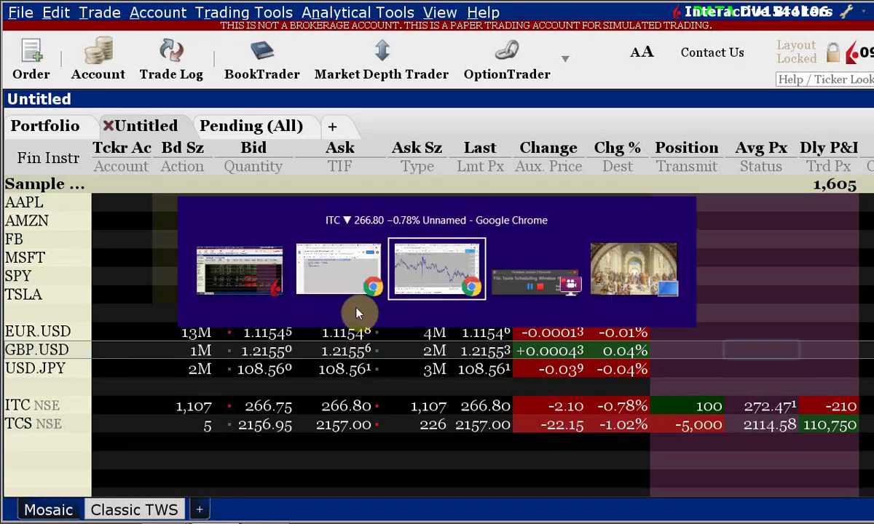
{"action": "left_click", "coordinate": [190, 16]}
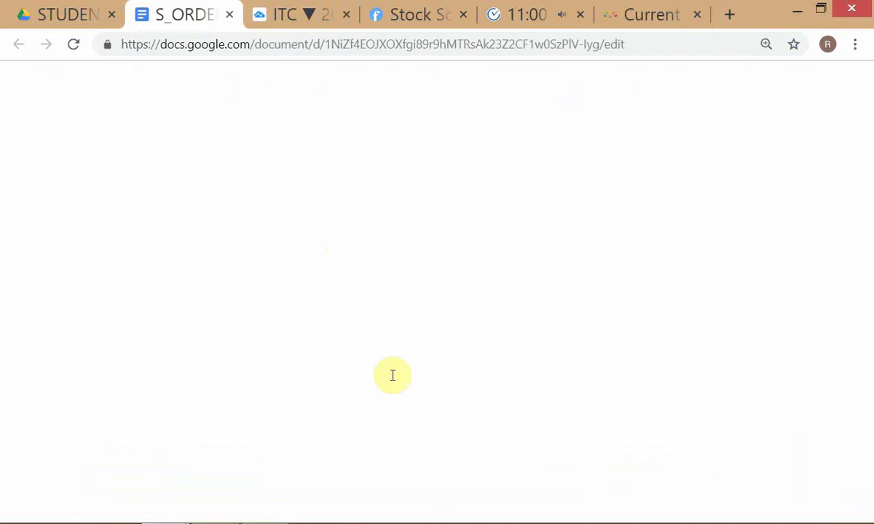
{"action": "left_click", "coordinate": [375, 357]}
{"action": "scroll", "coordinate": [377, 359], "scroll_direction": "down", "scroll_amount": 10}
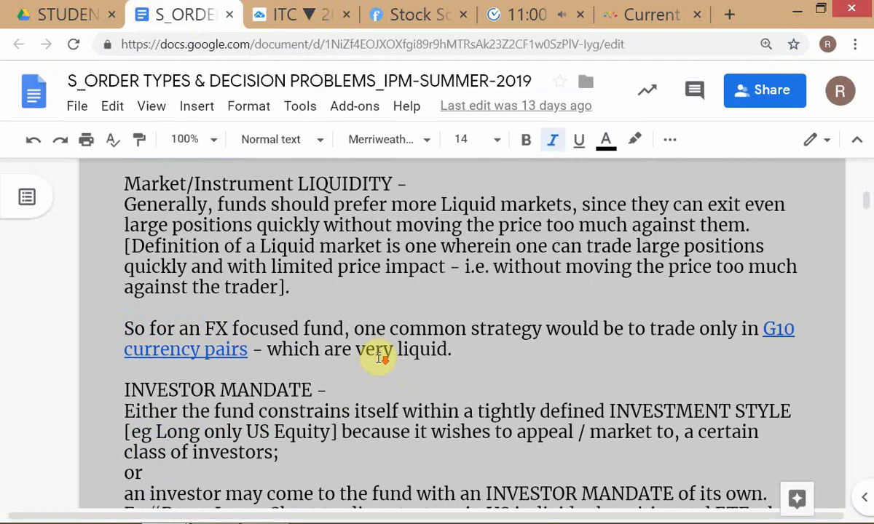
{"action": "scroll", "coordinate": [380, 357], "scroll_direction": "down", "scroll_amount": 5}
{"action": "scroll", "coordinate": [378, 356], "scroll_direction": "down", "scroll_amount": 4}
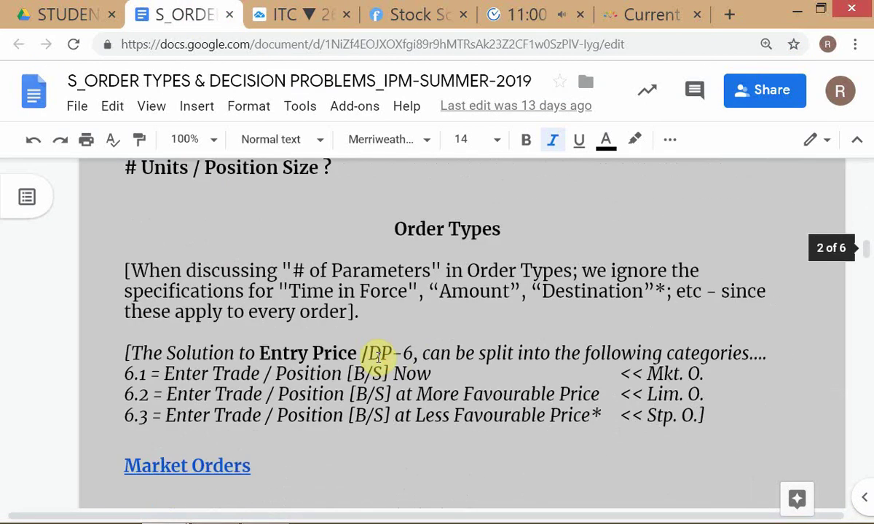
{"action": "scroll", "coordinate": [378, 357], "scroll_direction": "up", "scroll_amount": 2}
{"action": "scroll", "coordinate": [378, 357], "scroll_direction": "down", "scroll_amount": 5}
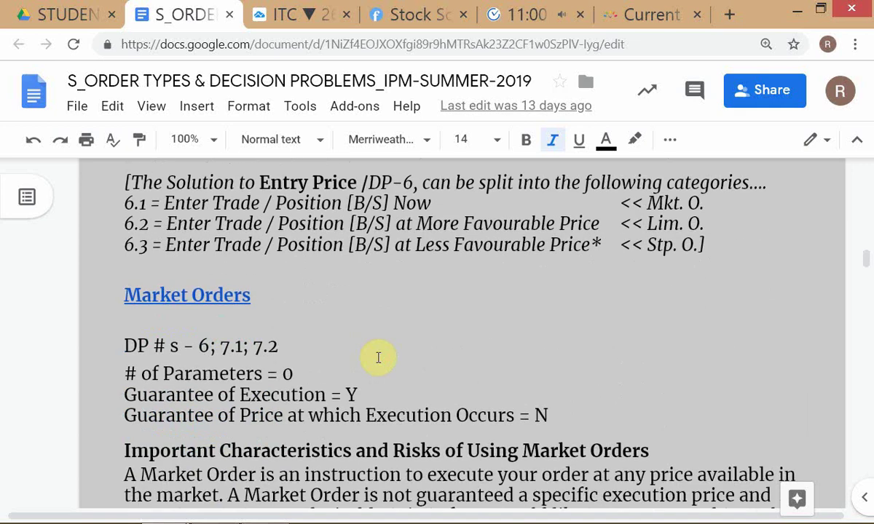
{"action": "scroll", "coordinate": [380, 357], "scroll_direction": "up", "scroll_amount": 2}
{"action": "scroll", "coordinate": [380, 358], "scroll_direction": "up", "scroll_amount": 2}
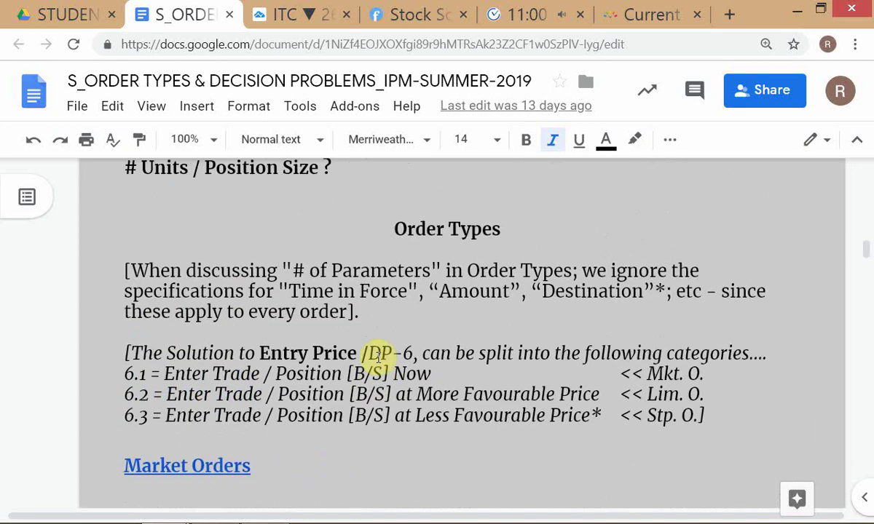
{"action": "scroll", "coordinate": [379, 357], "scroll_direction": "down", "scroll_amount": 2}
{"action": "scroll", "coordinate": [378, 357], "scroll_direction": "up", "scroll_amount": 1}
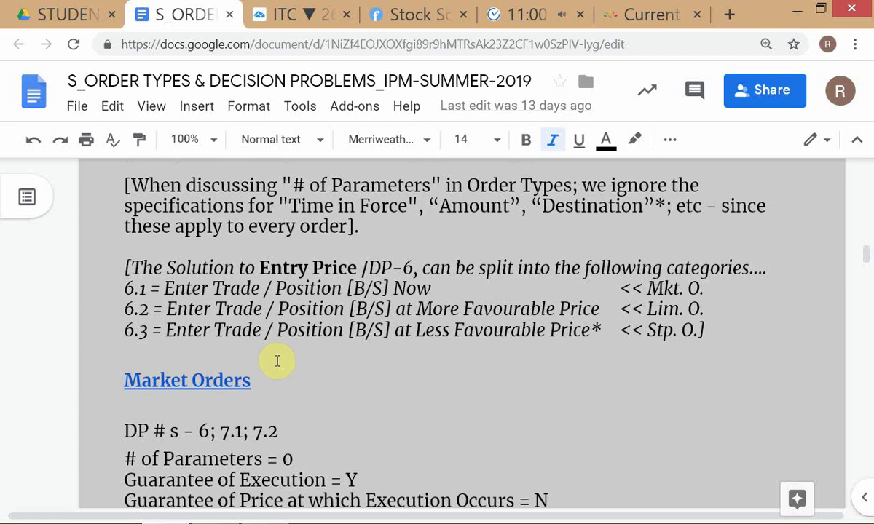
{"action": "scroll", "coordinate": [303, 351], "scroll_direction": "up", "scroll_amount": 1}
{"action": "scroll", "coordinate": [302, 352], "scroll_direction": "down", "scroll_amount": 1}
{"action": "left_click", "coordinate": [710, 339]}
{"action": "key", "text": "alt+Tab"}
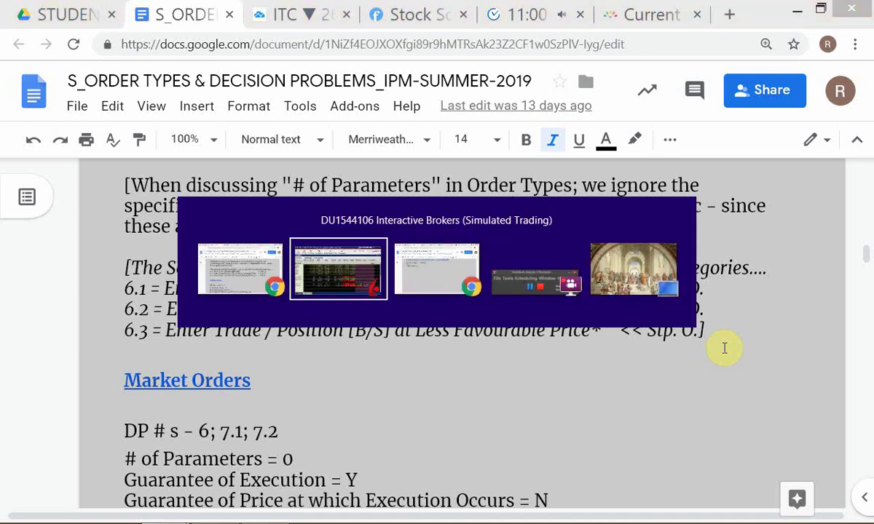
{"action": "key", "text": "alt+Tab"}
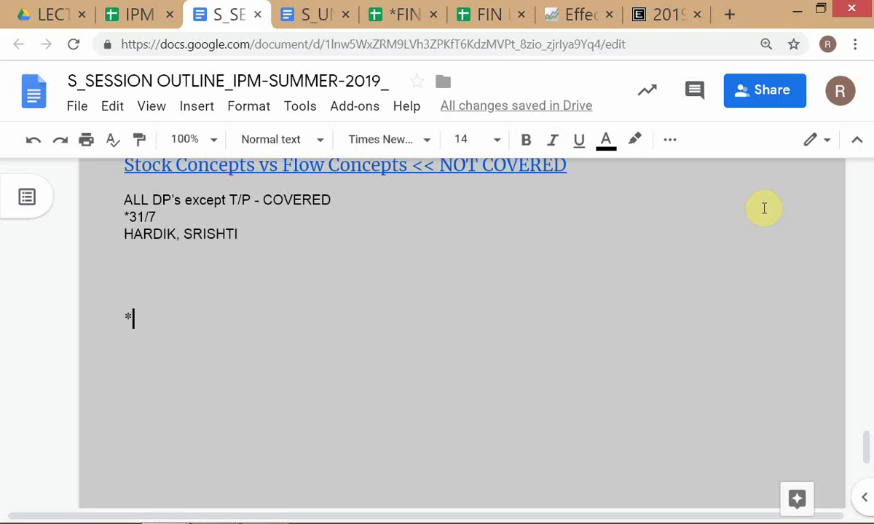
{"action": "key", "text": "alt+Tab"}
{"action": "key", "text": "alt+Tab"}
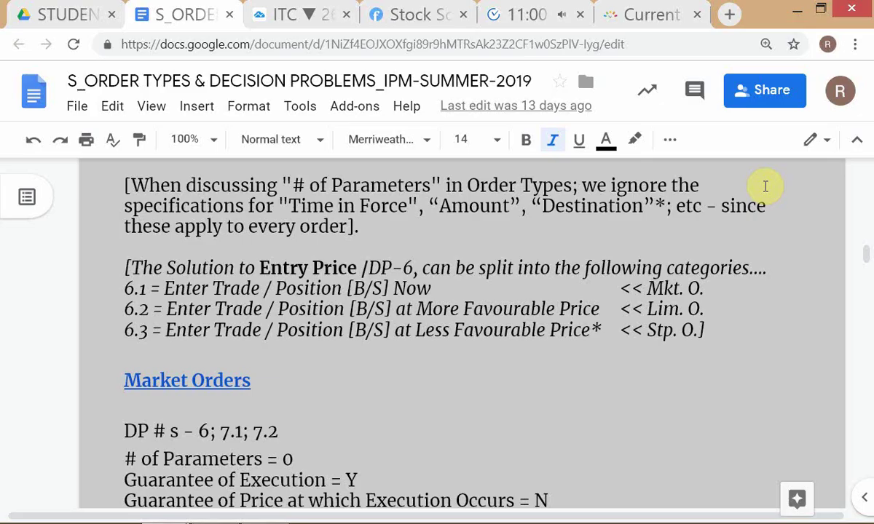
Step: Switch to the ITC TradingView tab showing the 15m NSE chart
{"action": "left_click", "coordinate": [284, 17]}
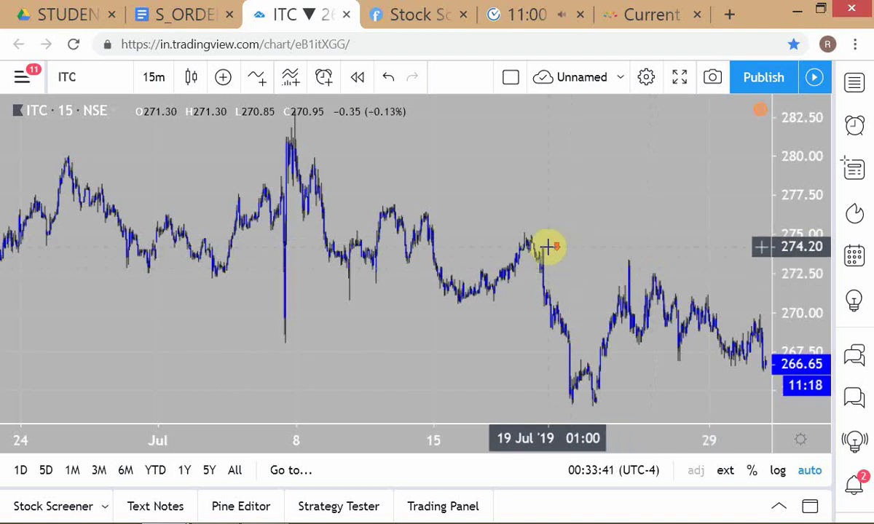
{"action": "scroll", "coordinate": [547, 247], "scroll_direction": "down", "scroll_amount": 3}
{"action": "scroll", "coordinate": [547, 247], "scroll_direction": "down", "scroll_amount": 3}
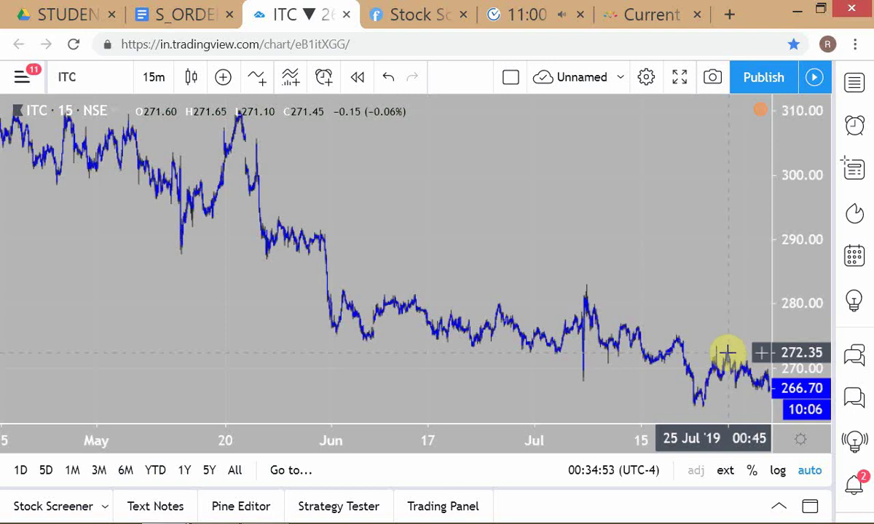
Step: Select the ITC position (100 shares, 272.47 average) in the TWS portfolio, then return to the chart
{"action": "key", "text": "alt+Tab"}
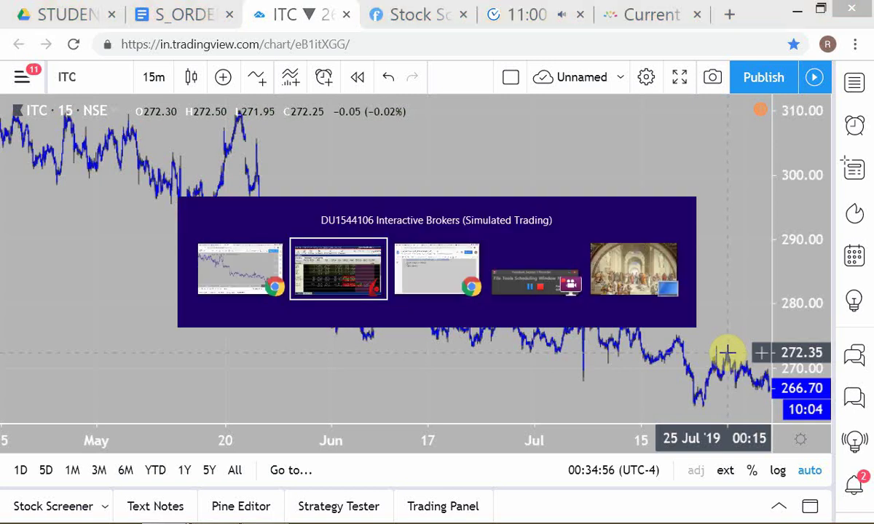
{"action": "scroll", "coordinate": [686, 416], "scroll_direction": "down", "scroll_amount": 5}
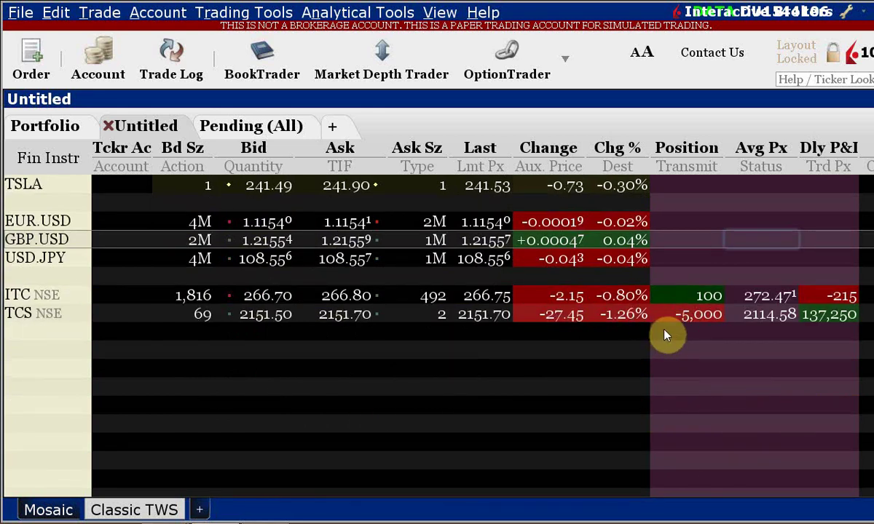
{"action": "left_click", "coordinate": [692, 297]}
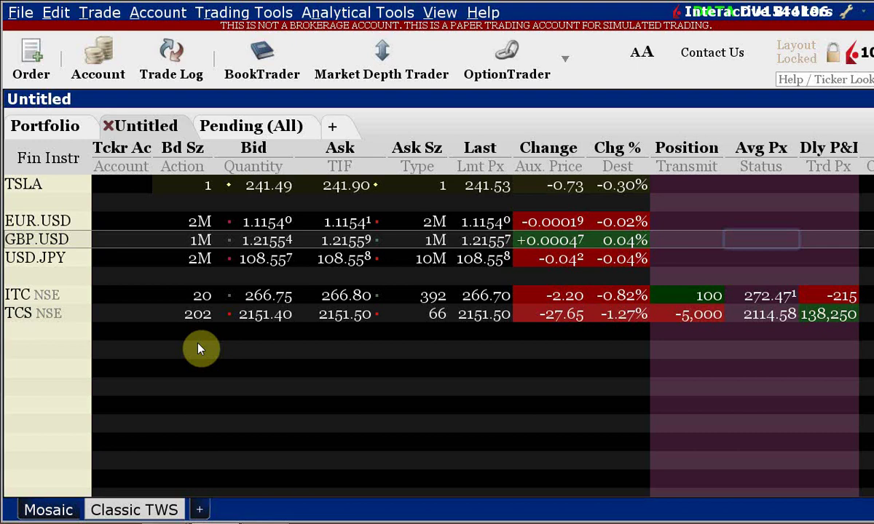
{"action": "key", "text": "alt+Tab"}
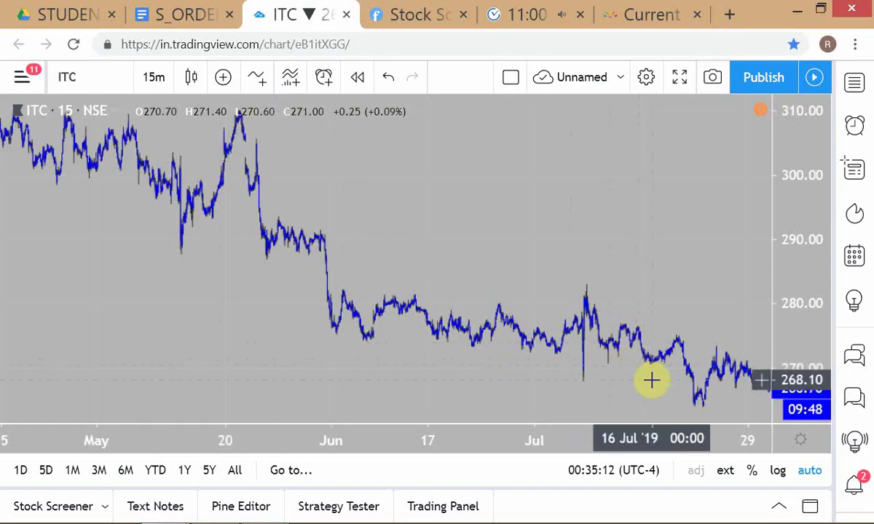
Step: Zoom the ITC 15m chart in to span mid-June through end of July
{"action": "scroll", "coordinate": [652, 379], "scroll_direction": "up", "scroll_amount": 5}
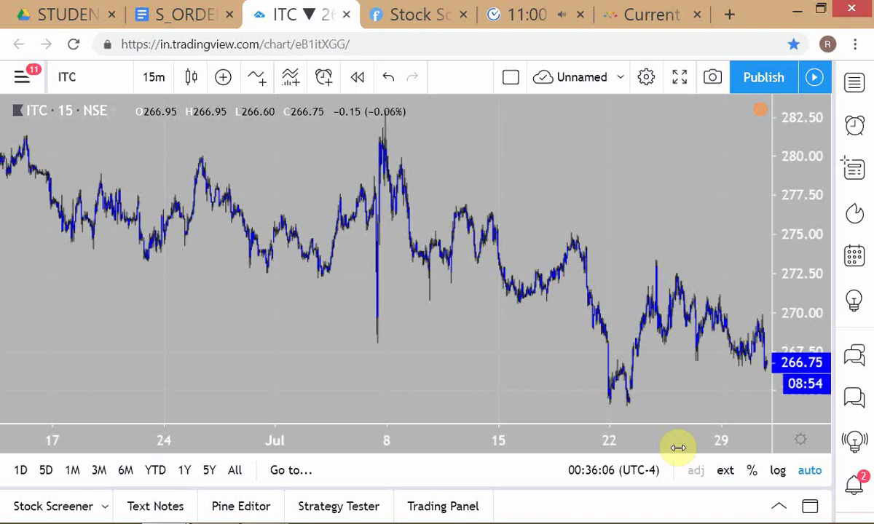
Step: Bring up the TWS portfolio showing the 100-share ITC position
{"action": "key", "text": "alt+Tab"}
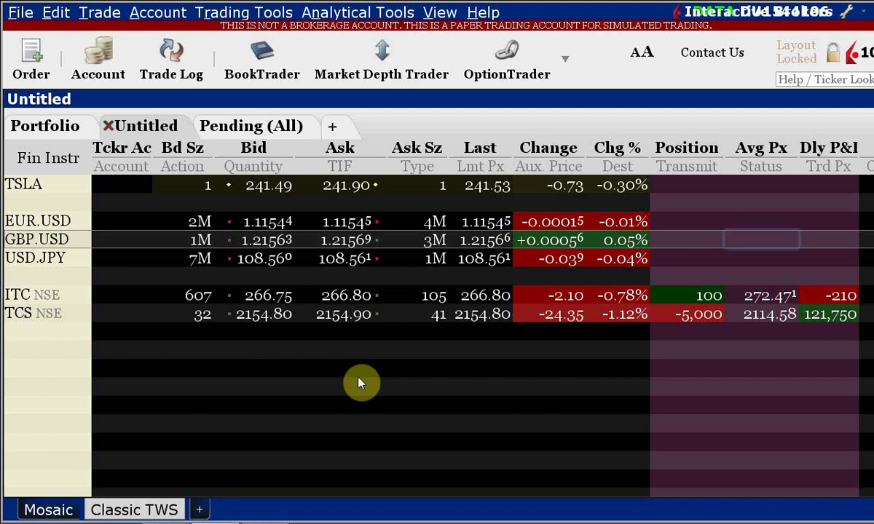
Step: Return to the ITC chart and zoom out to show history back to May
{"action": "key", "text": "alt+Tab"}
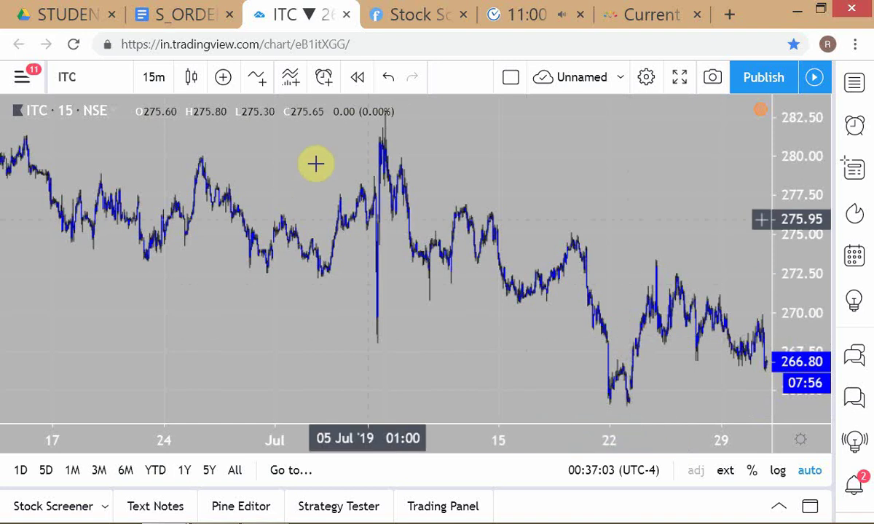
{"action": "scroll", "coordinate": [565, 183], "scroll_direction": "down", "scroll_amount": 4}
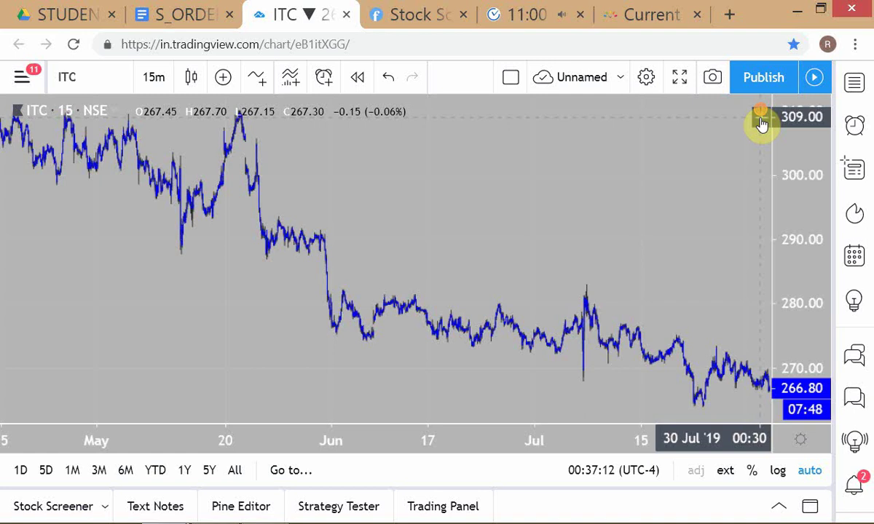
Step: Bring the TWS portfolio with the ITC position back in front of the chart
{"action": "key", "text": "alt+Tab"}
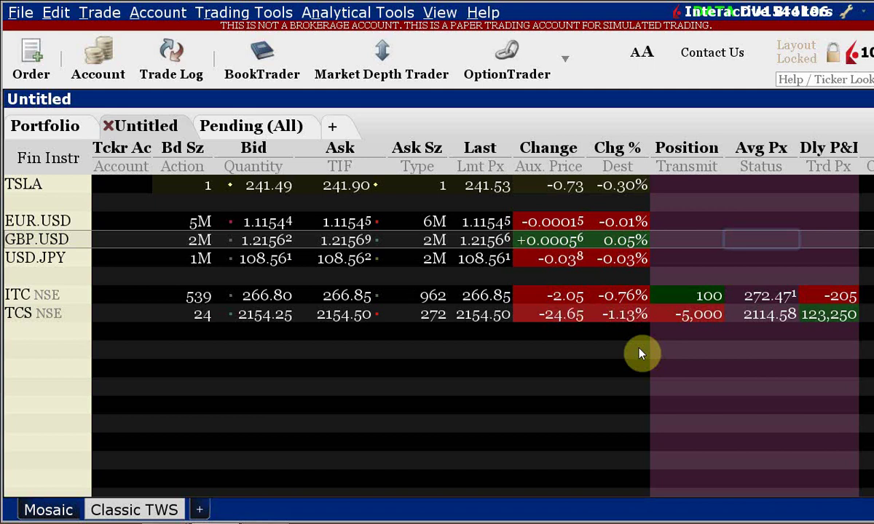
Step: Return to the ITC 15-minute chart and zoom until it spans May to 29 Jul
{"action": "key", "text": "alt+Tab"}
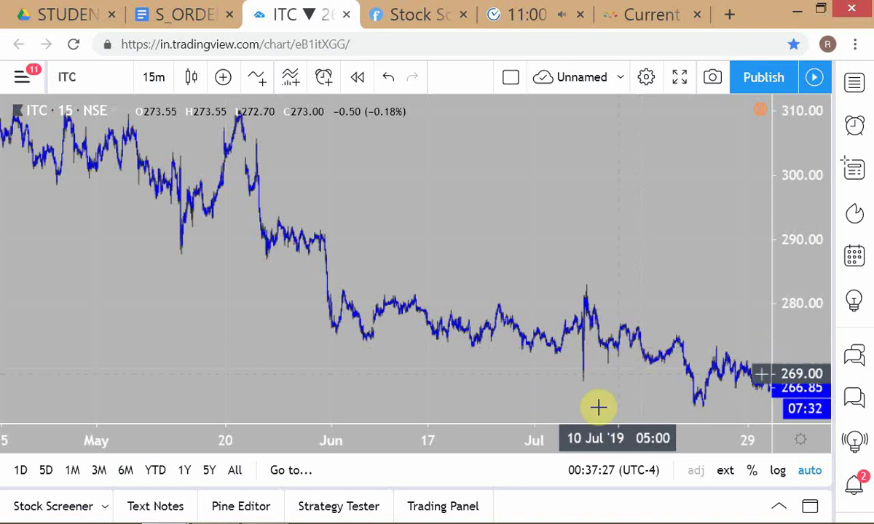
{"action": "scroll", "coordinate": [765, 412], "scroll_direction": "up", "scroll_amount": 5}
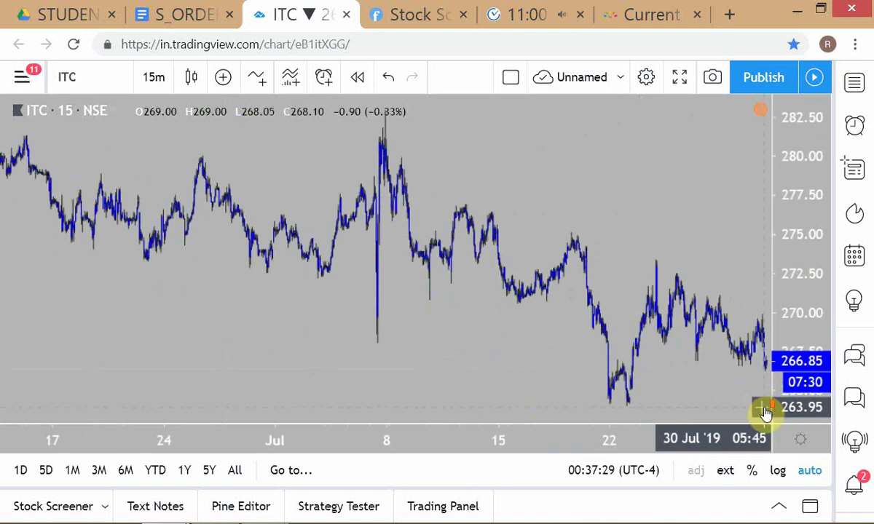
{"action": "scroll", "coordinate": [765, 412], "scroll_direction": "up", "scroll_amount": 2}
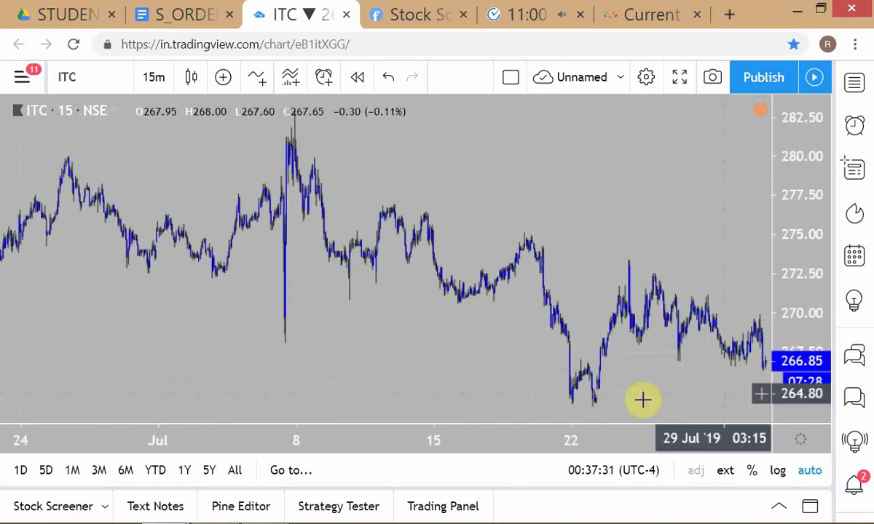
{"action": "scroll", "coordinate": [642, 399], "scroll_direction": "down", "scroll_amount": 1}
{"action": "scroll", "coordinate": [643, 399], "scroll_direction": "down", "scroll_amount": 2}
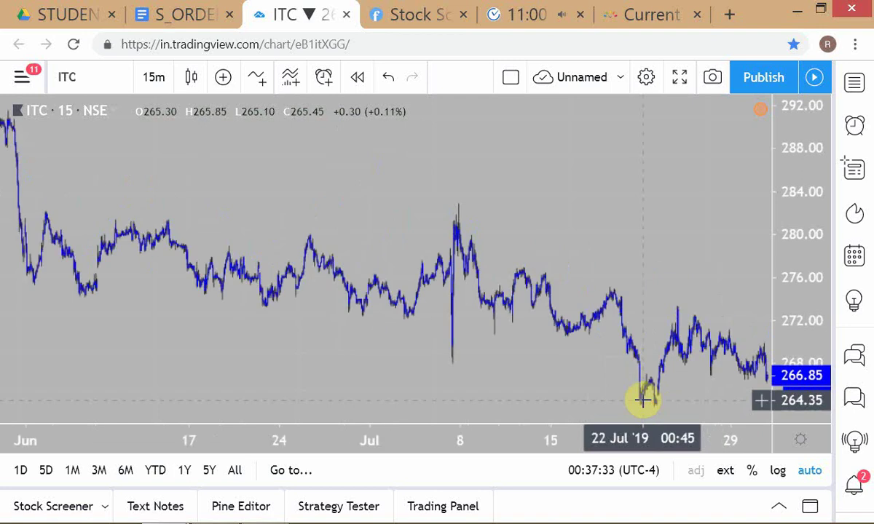
{"action": "scroll", "coordinate": [643, 399], "scroll_direction": "up", "scroll_amount": 3}
{"action": "scroll", "coordinate": [539, 413], "scroll_direction": "up", "scroll_amount": 2}
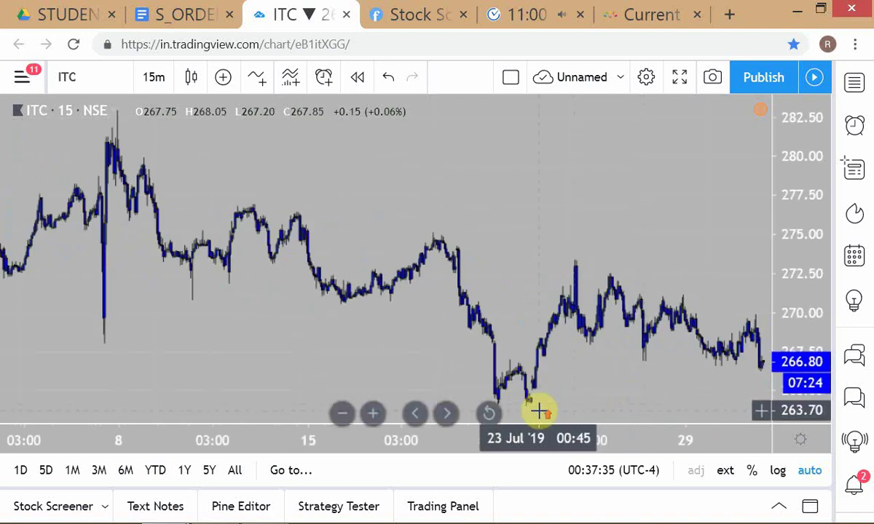
{"action": "scroll", "coordinate": [532, 412], "scroll_direction": "up", "scroll_amount": 1}
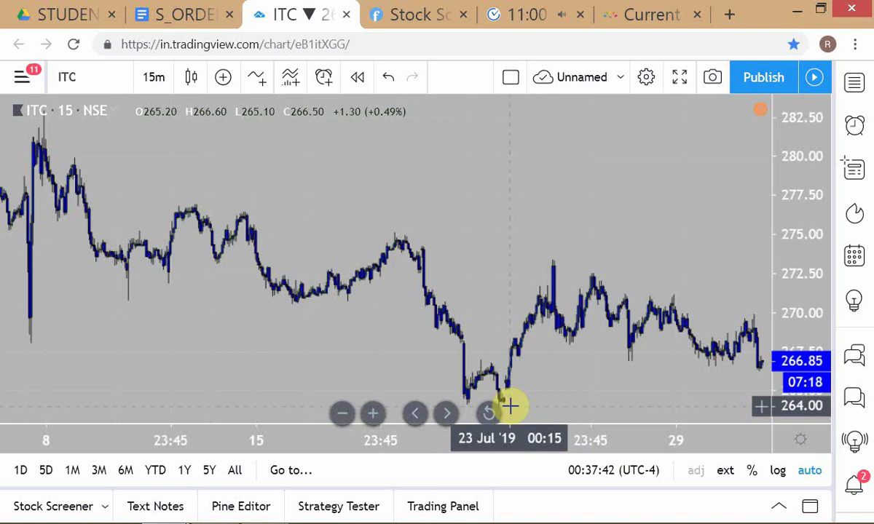
{"action": "scroll", "coordinate": [595, 397], "scroll_direction": "down", "scroll_amount": 8}
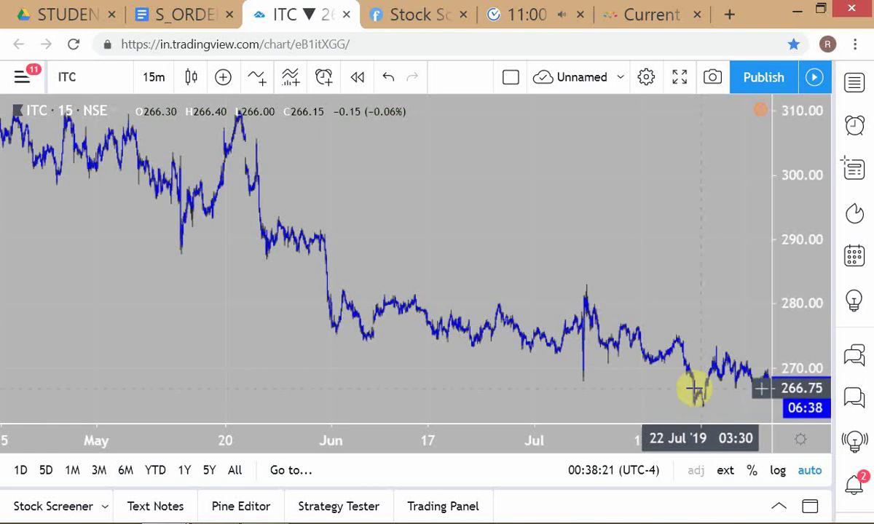
Step: In TWS, draft an ITC SELL 100-share DAY limit order at 266.90 on NSE
{"action": "key", "text": "alt+Tab"}
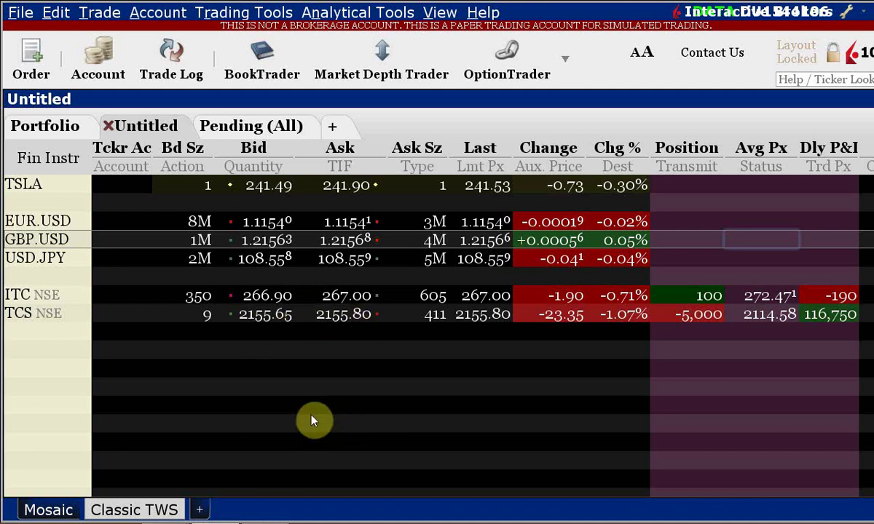
{"action": "left_click", "coordinate": [276, 298]}
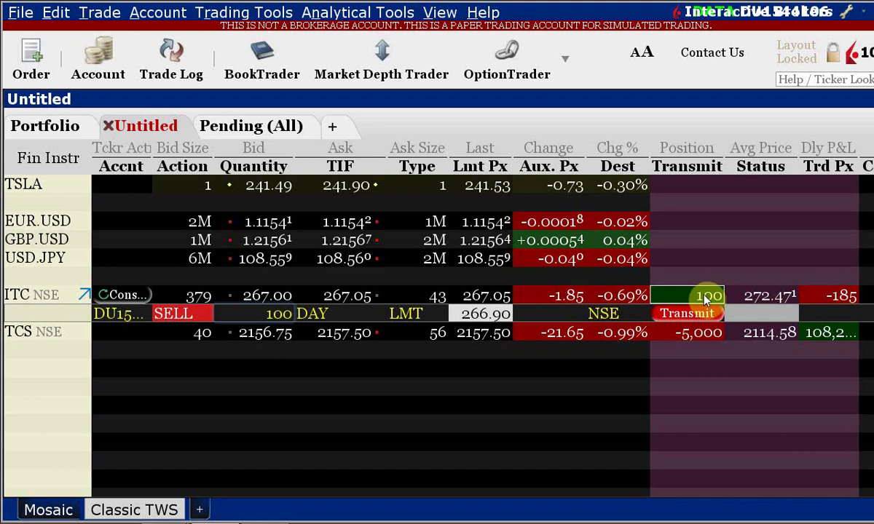
Step: Keep the ITC sell order at 100 shares and change its limit price to 263.95
{"action": "left_click", "coordinate": [274, 314]}
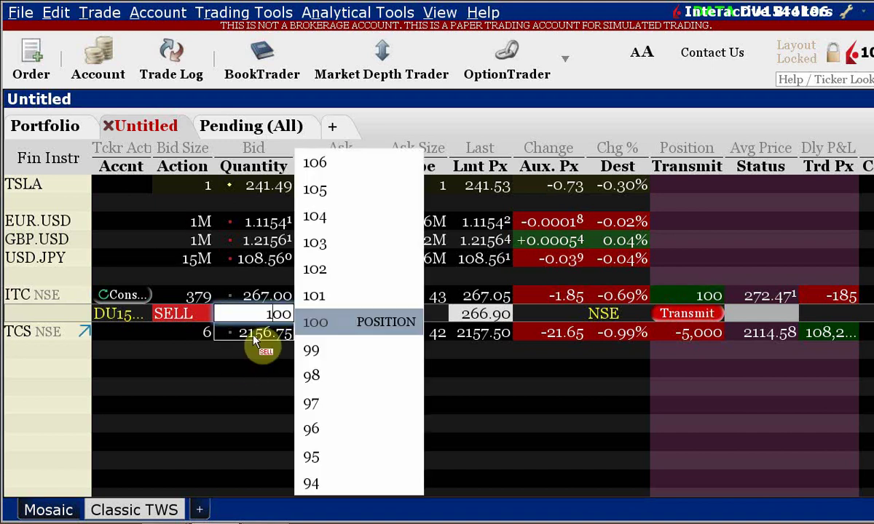
{"action": "key", "text": "Return"}
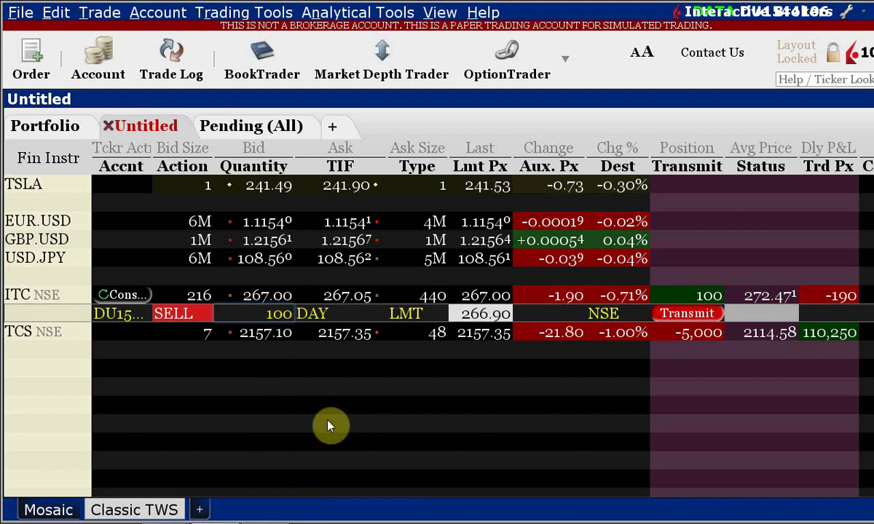
{"action": "left_click", "coordinate": [482, 314]}
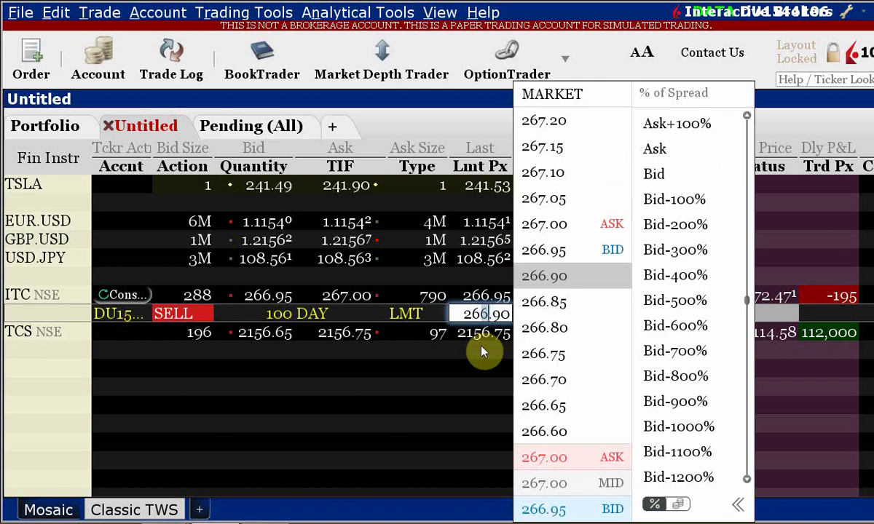
{"action": "type", "text": "3.95"}
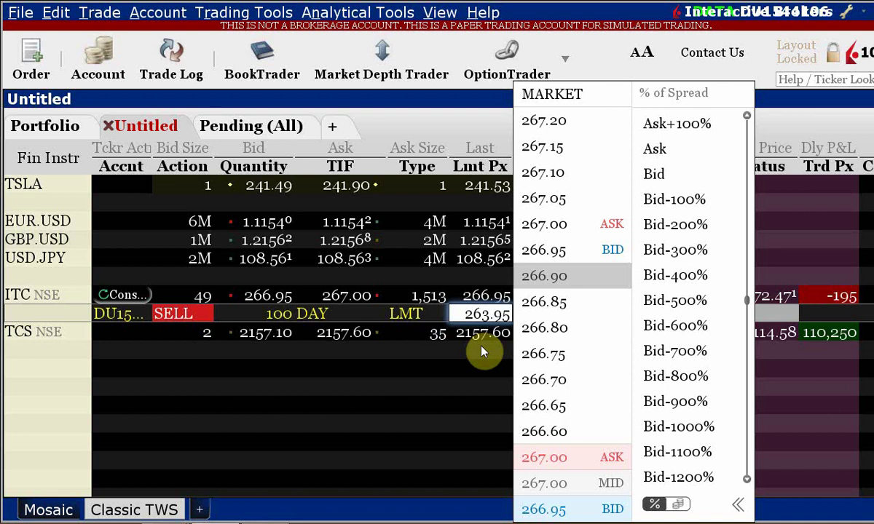
{"action": "left_click", "coordinate": [450, 416]}
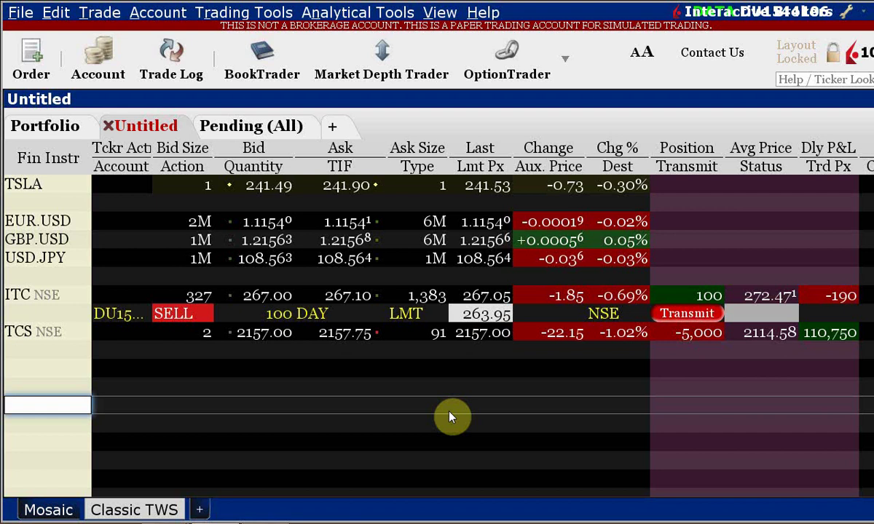
Step: Bring back the ITC 15-minute chart and zoom in on 21–31 Jul
{"action": "key", "text": "alt+Tab"}
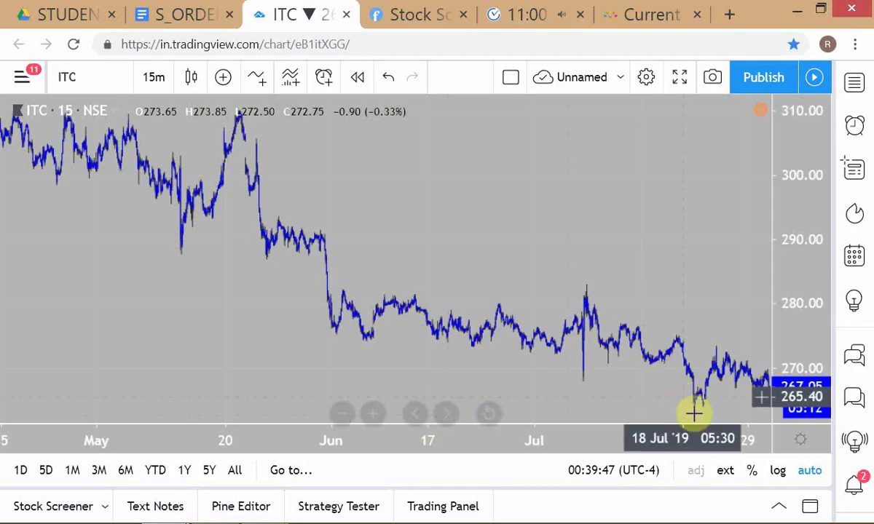
{"action": "scroll", "coordinate": [741, 424], "scroll_direction": "up", "scroll_amount": 3}
{"action": "scroll", "coordinate": [741, 424], "scroll_direction": "up", "scroll_amount": 2}
{"action": "scroll", "coordinate": [740, 424], "scroll_direction": "down", "scroll_amount": 5}
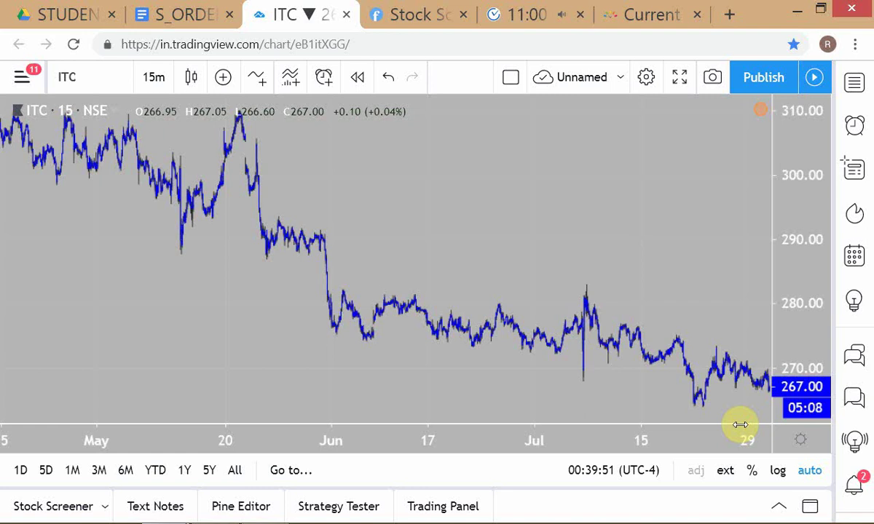
{"action": "mouse_move", "coordinate": [870, 509]}
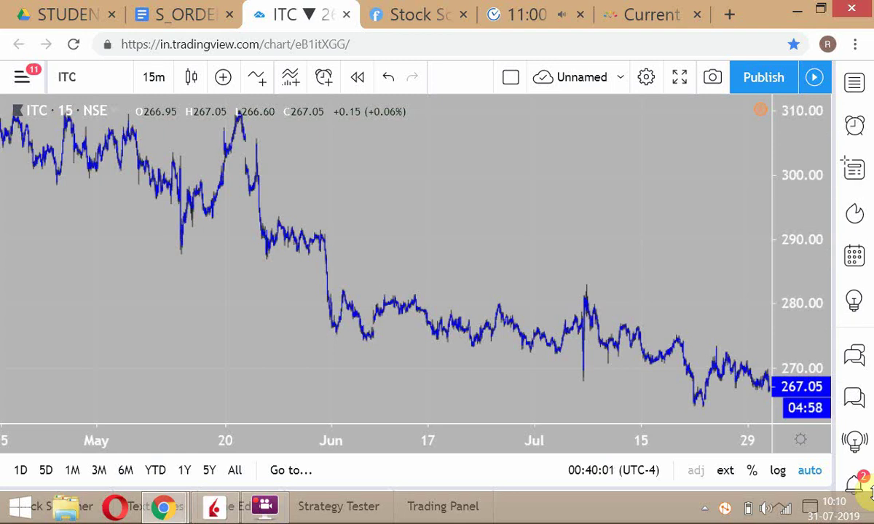
{"action": "scroll", "coordinate": [715, 392], "scroll_direction": "up", "scroll_amount": 5}
{"action": "scroll", "coordinate": [715, 391], "scroll_direction": "up", "scroll_amount": 6}
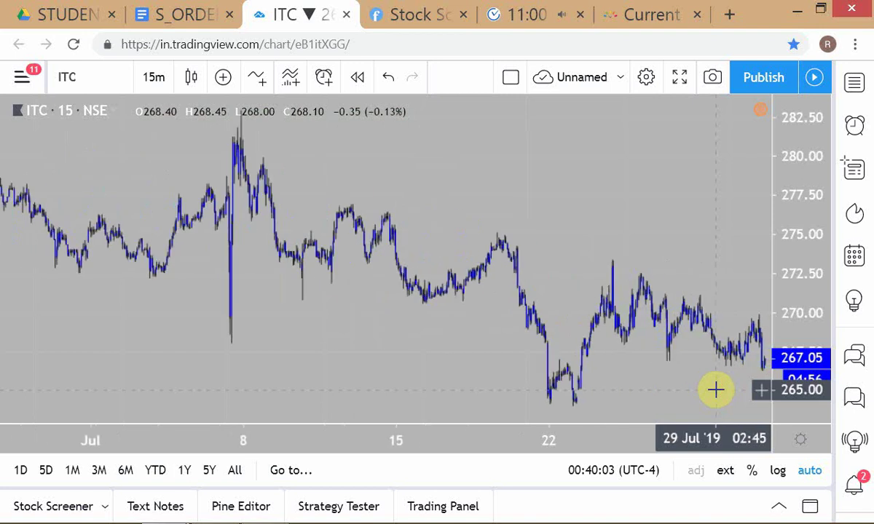
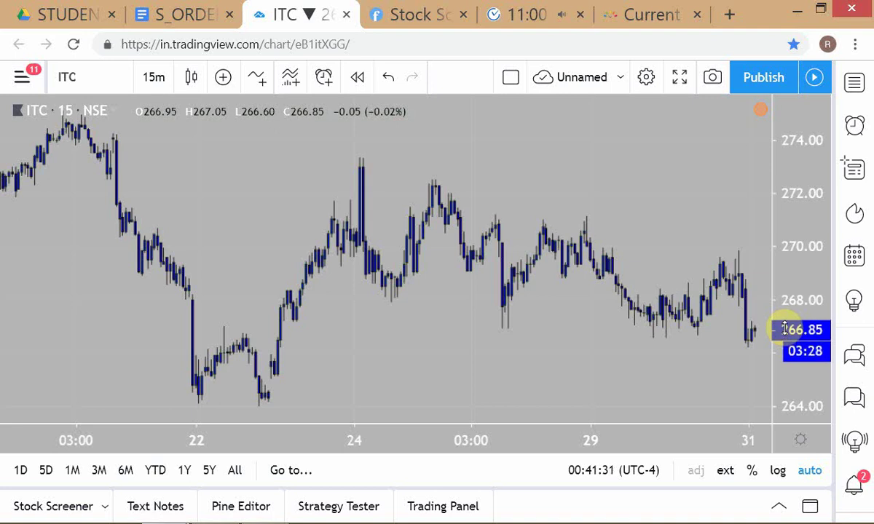
Step: Zoom the ITC 15-minute TradingView chart out across July, then return to Trader Workstation
{"action": "scroll", "coordinate": [650, 303], "scroll_direction": "down", "scroll_amount": 2}
{"action": "scroll", "coordinate": [650, 303], "scroll_direction": "down", "scroll_amount": 2}
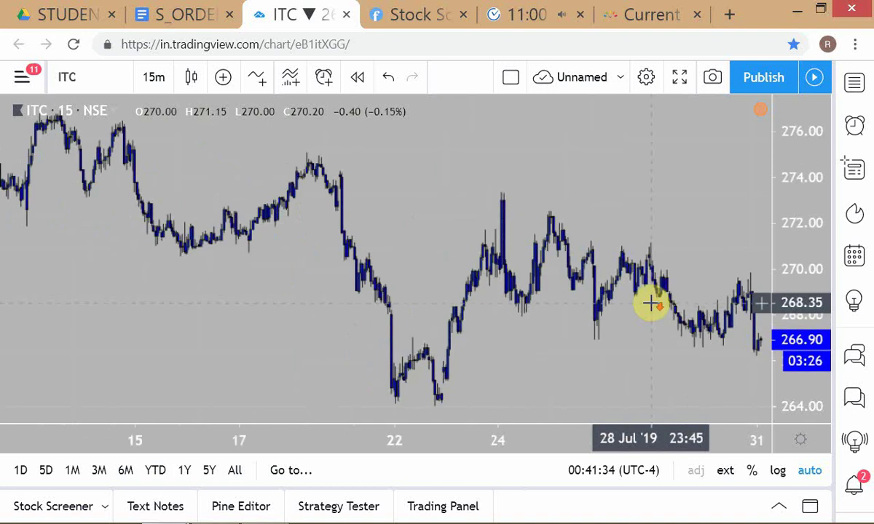
{"action": "scroll", "coordinate": [563, 343], "scroll_direction": "up", "scroll_amount": 1}
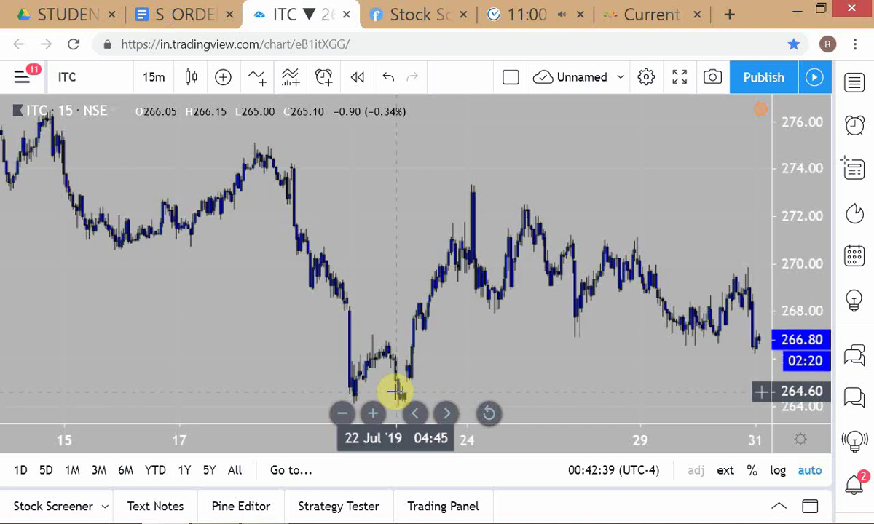
{"action": "scroll", "coordinate": [394, 392], "scroll_direction": "down", "scroll_amount": 2}
{"action": "scroll", "coordinate": [394, 391], "scroll_direction": "down", "scroll_amount": 2}
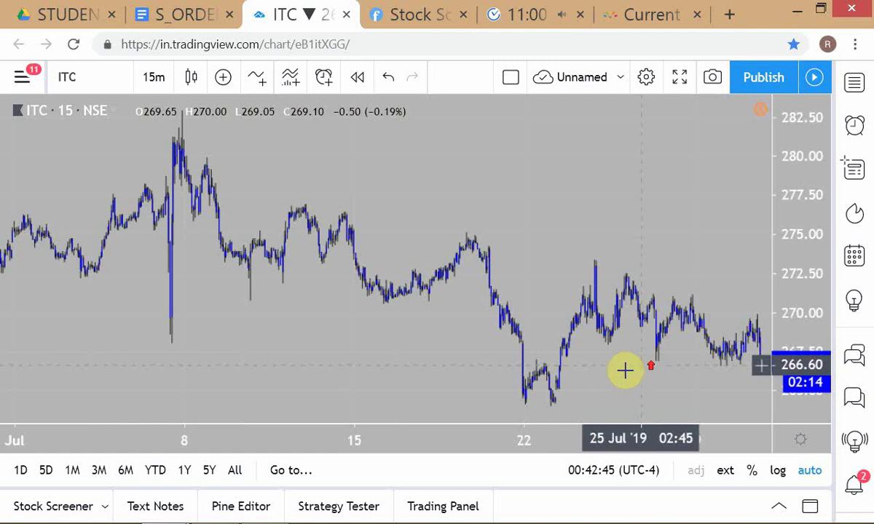
{"action": "scroll", "coordinate": [624, 371], "scroll_direction": "up", "scroll_amount": 1}
{"action": "key", "text": "alt+Tab"}
Step: Change the ITC SELL 100 order's type to STP with a 265.90 stop
{"action": "left_click", "coordinate": [550, 405]}
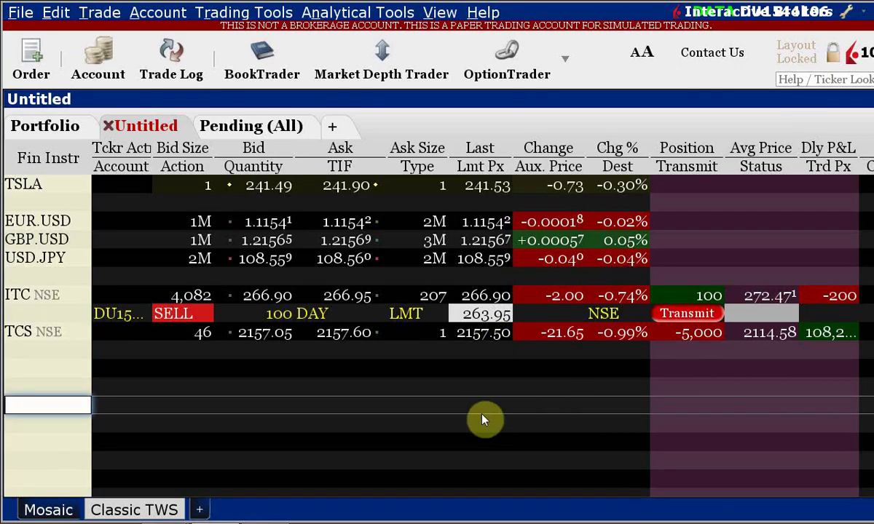
{"action": "left_click", "coordinate": [413, 321]}
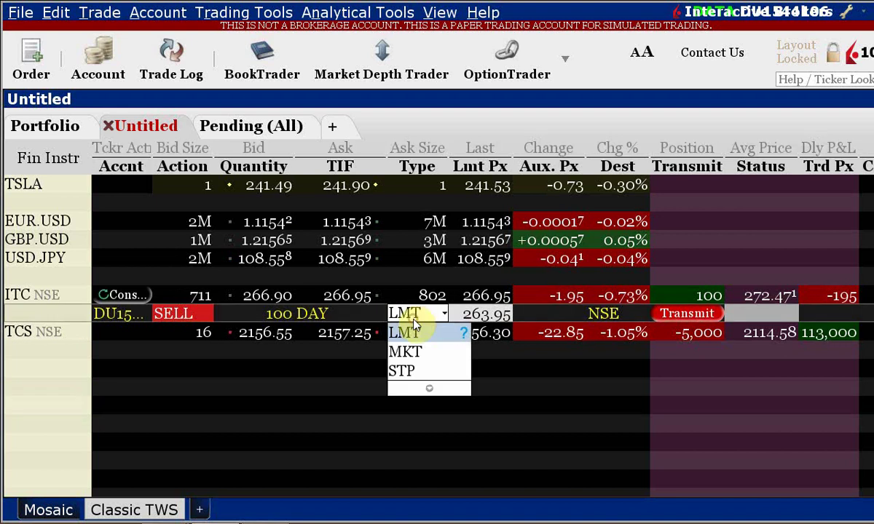
{"action": "left_click", "coordinate": [402, 371]}
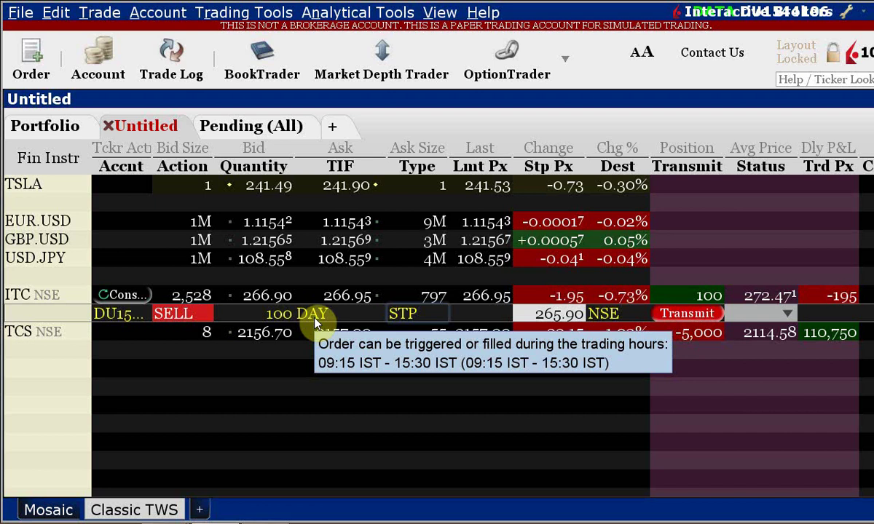
Step: Set the ITC stop order's time in force from DAY to GTC
{"action": "left_click", "coordinate": [315, 320]}
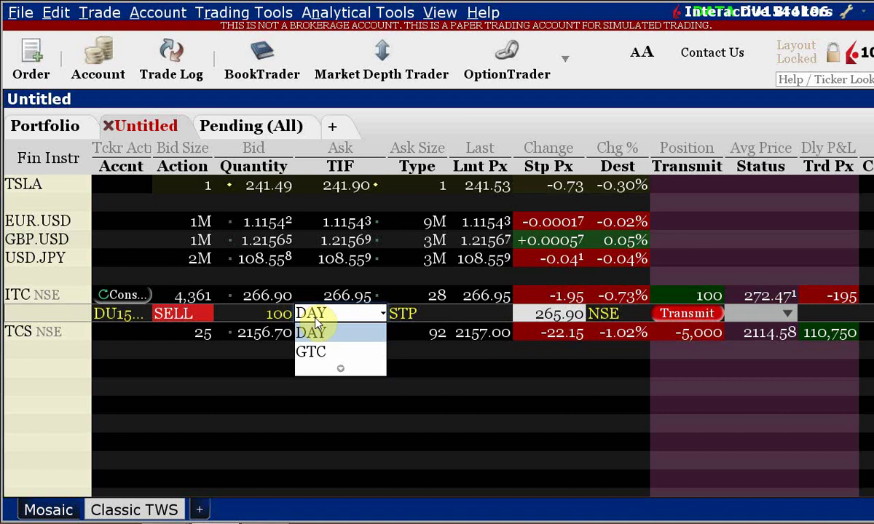
{"action": "left_click", "coordinate": [322, 357]}
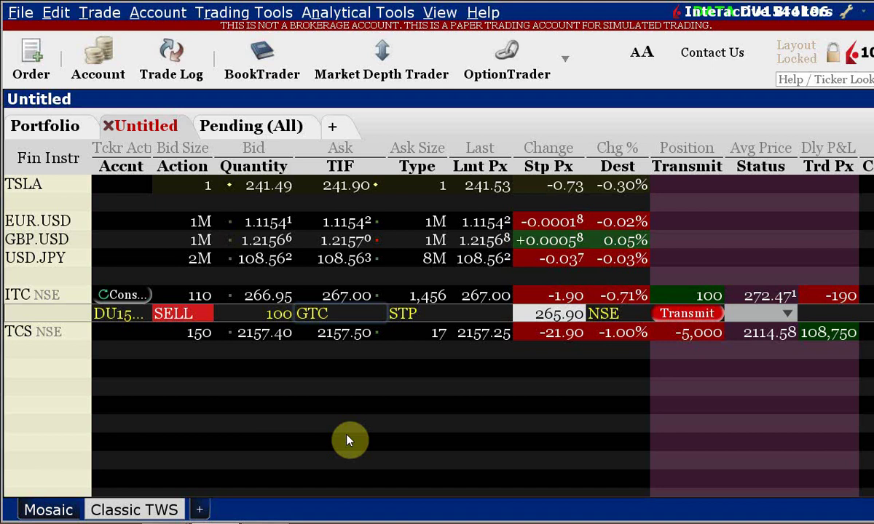
{"action": "left_click", "coordinate": [340, 313]}
{"action": "left_click", "coordinate": [331, 347]}
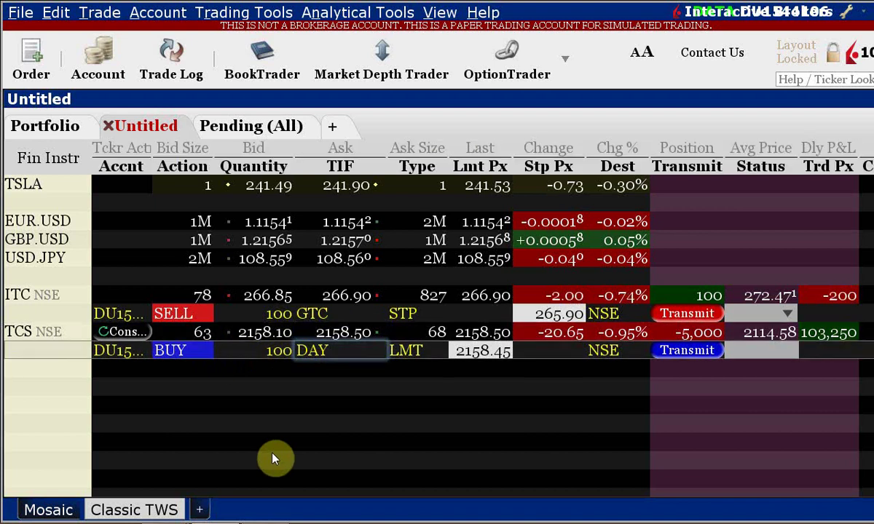
Step: Delete the staged TCS buy row and set the ITC 265.90 stop's TIF to DAY
{"action": "key", "text": "Delete"}
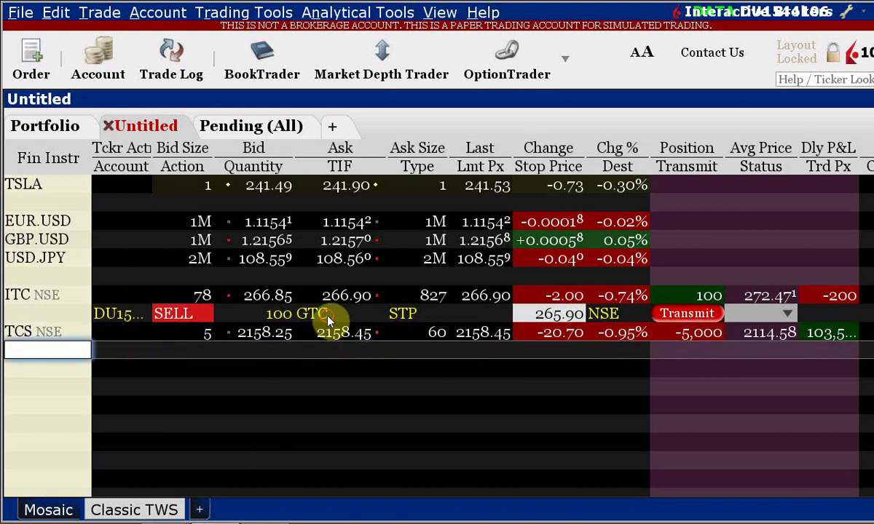
{"action": "left_click", "coordinate": [328, 314]}
{"action": "left_click", "coordinate": [329, 336]}
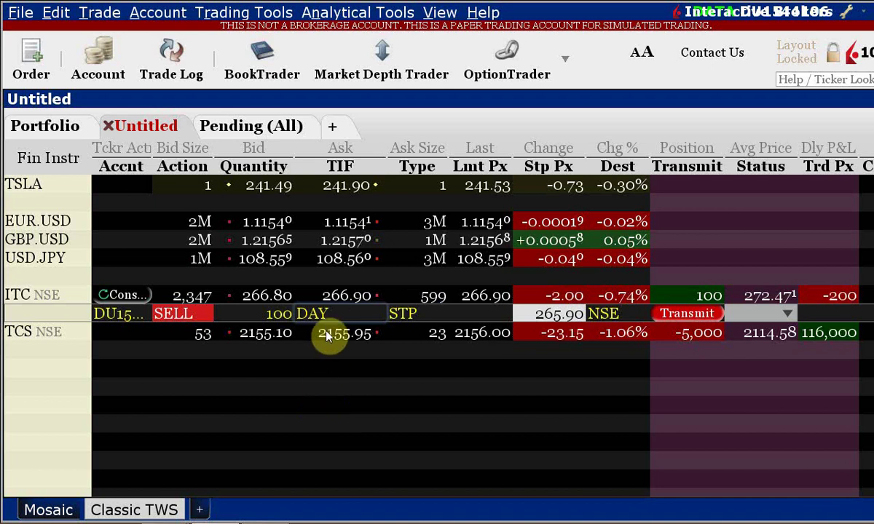
{"action": "mouse_move", "coordinate": [326, 321]}
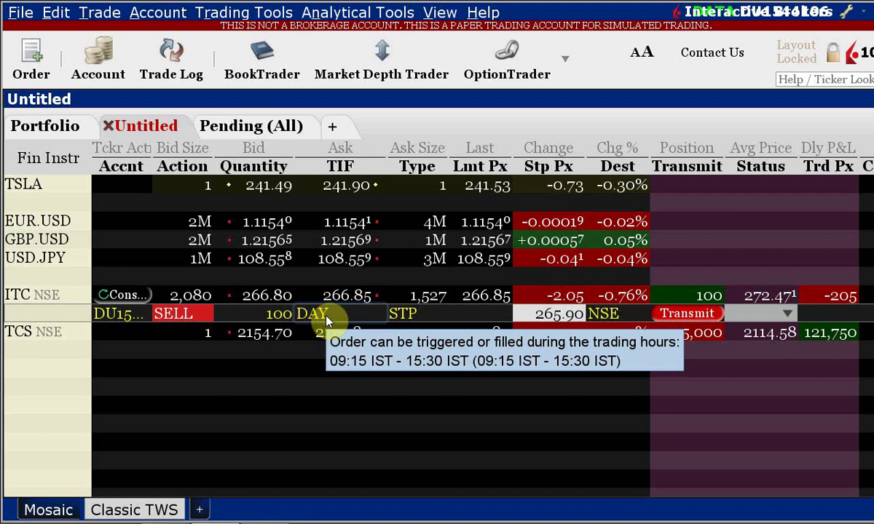
Step: Change the ITC 265.90 stop order's TIF cell from DAY to GTC
{"action": "left_click", "coordinate": [307, 313]}
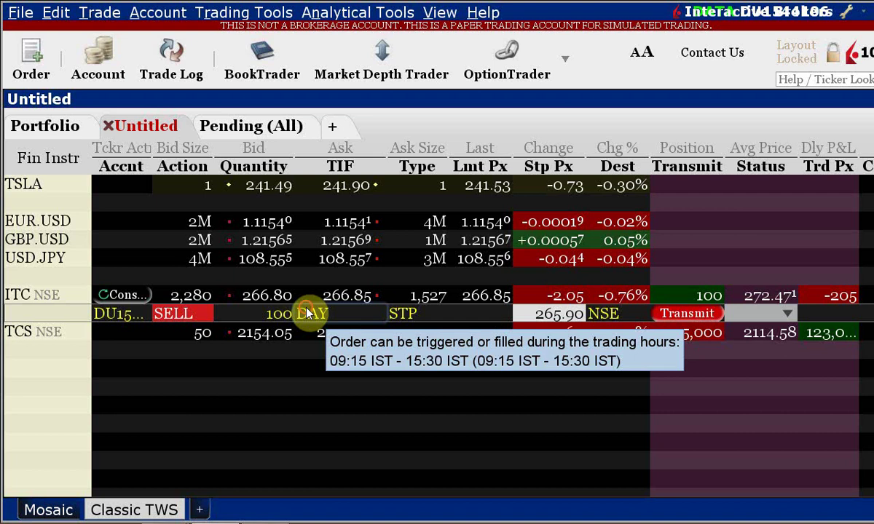
{"action": "left_click", "coordinate": [311, 318]}
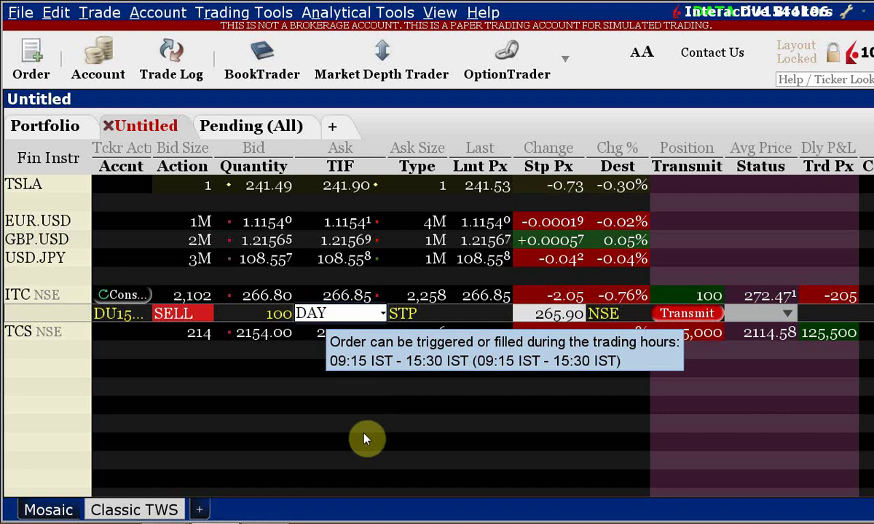
{"action": "left_click", "coordinate": [379, 330]}
{"action": "left_click", "coordinate": [380, 326]}
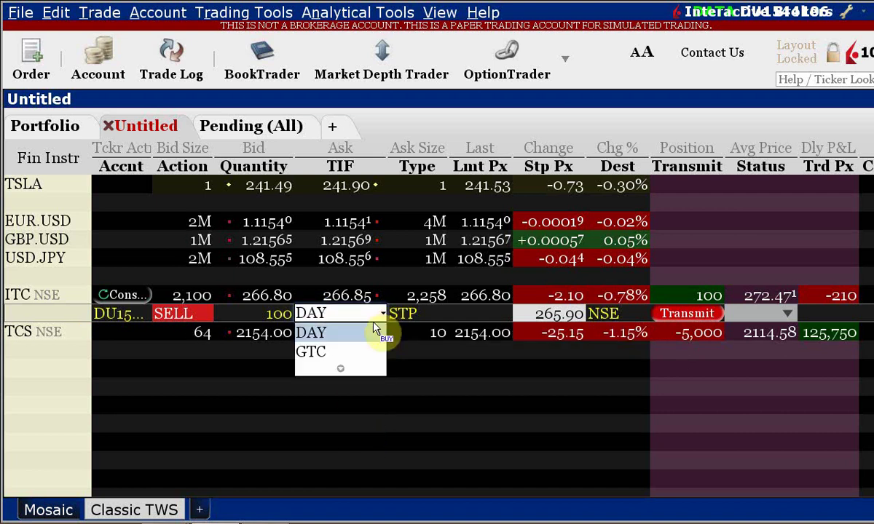
{"action": "left_click", "coordinate": [320, 357]}
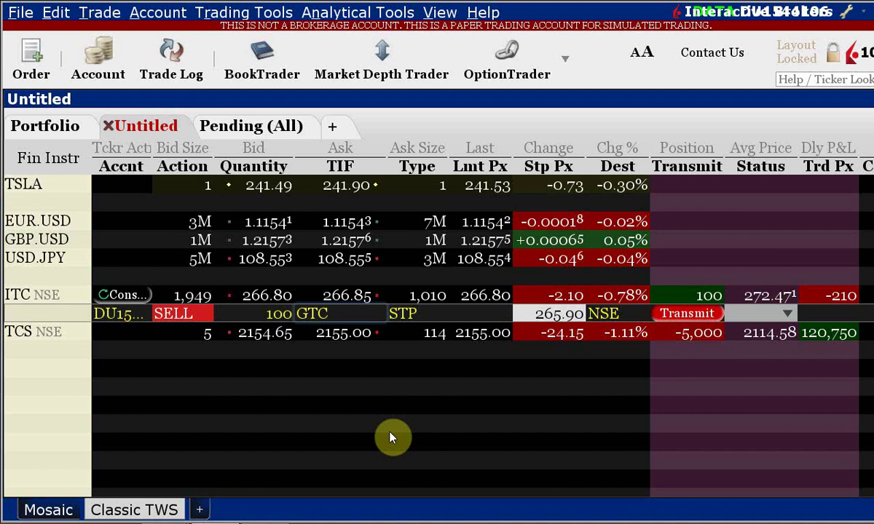
{"action": "key", "text": "alt+Tab"}
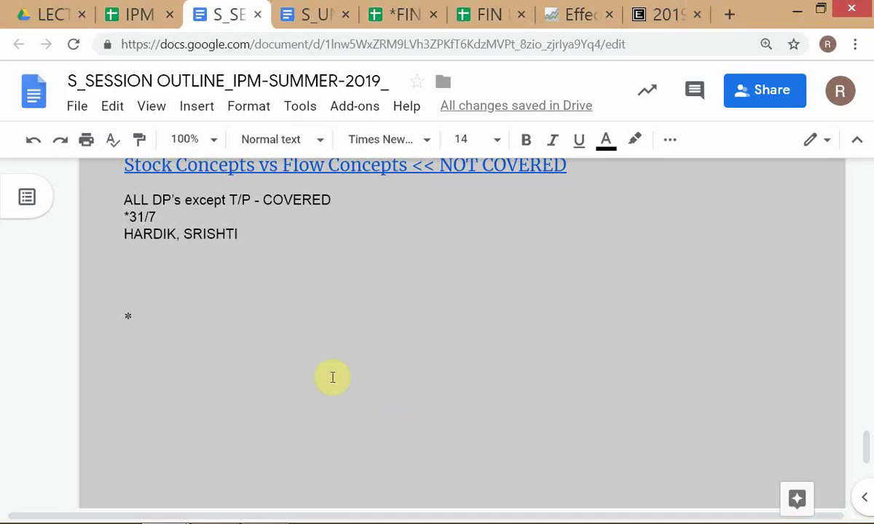
Step: Append a '+' and two more student names to the 31/7 names line
{"action": "left_click", "coordinate": [285, 232]}
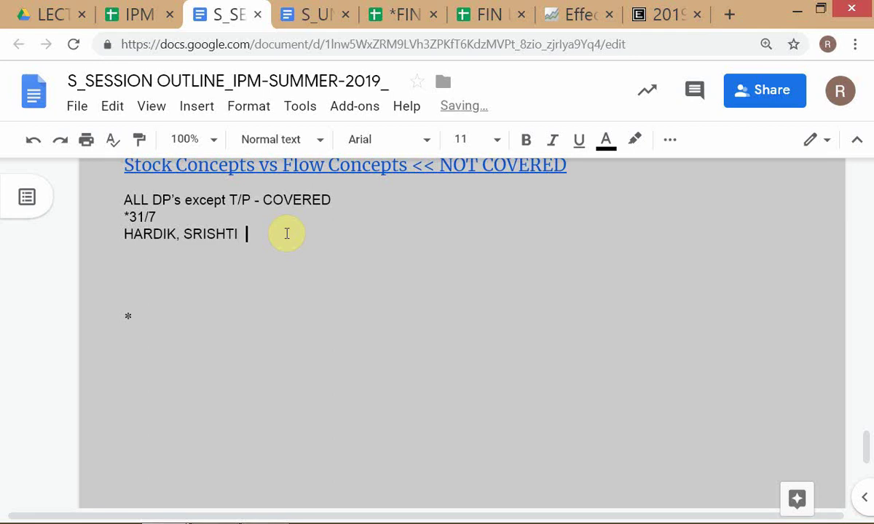
{"action": "type", "text": "+"}
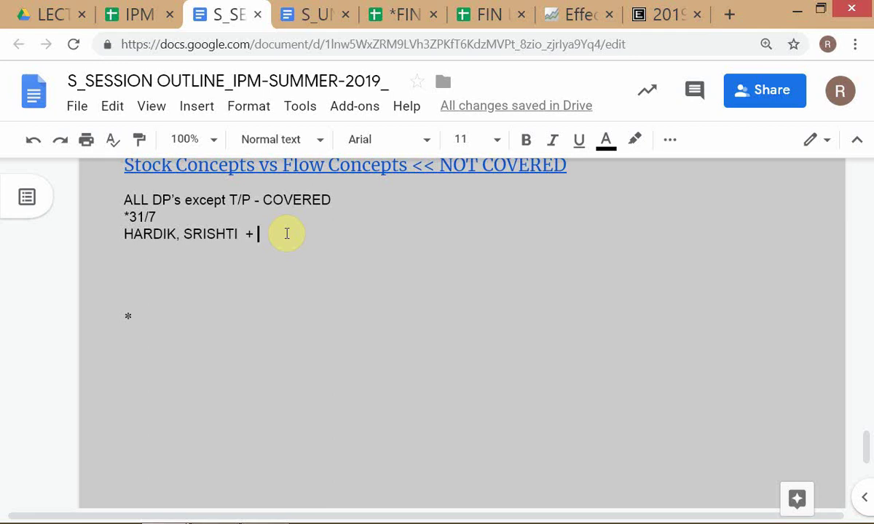
{"action": "type", "text": "ANJUM"}
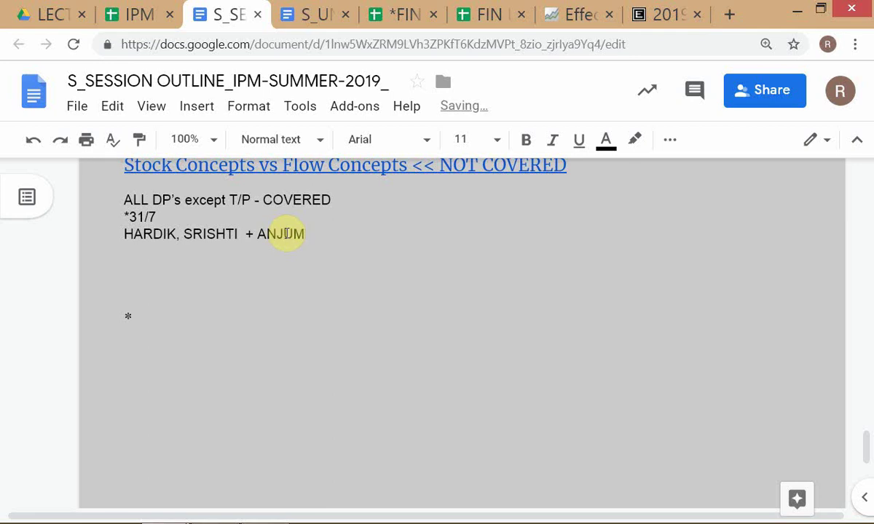
{"action": "type", "text": ", SUKRITI"}
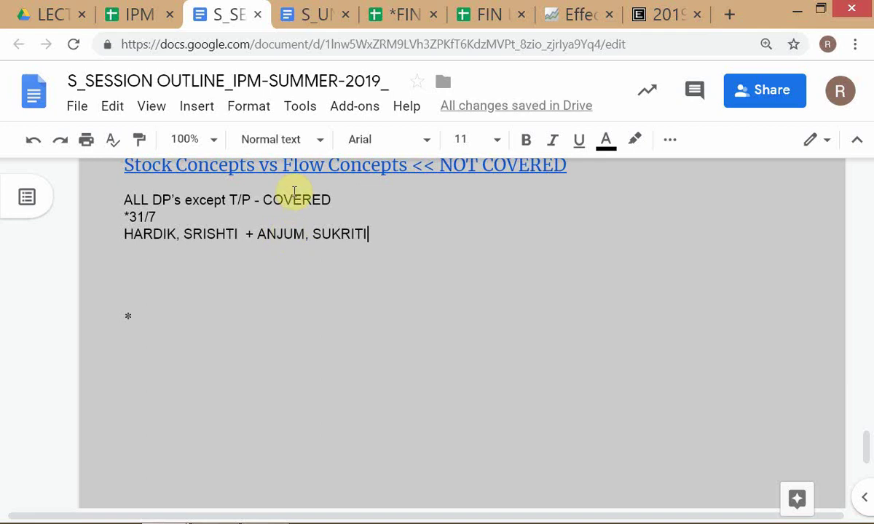
{"action": "key", "text": "alt+Tab"}
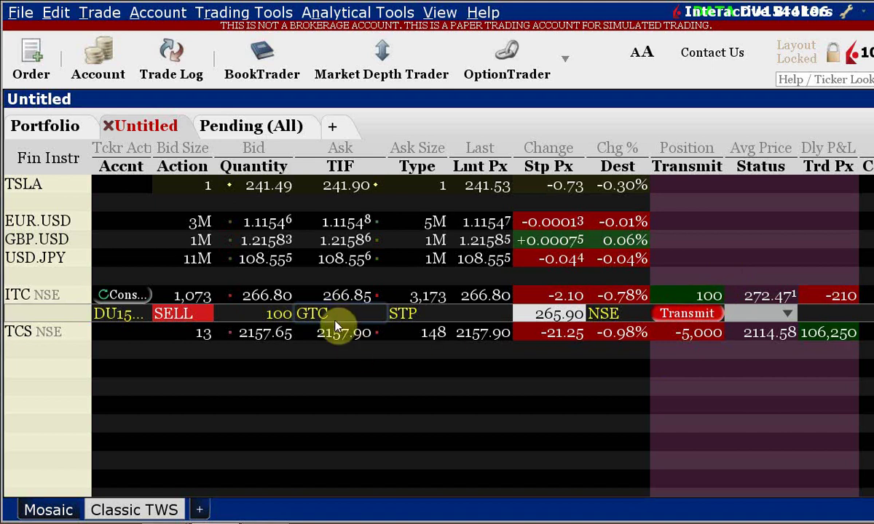
{"action": "mouse_move", "coordinate": [335, 326]}
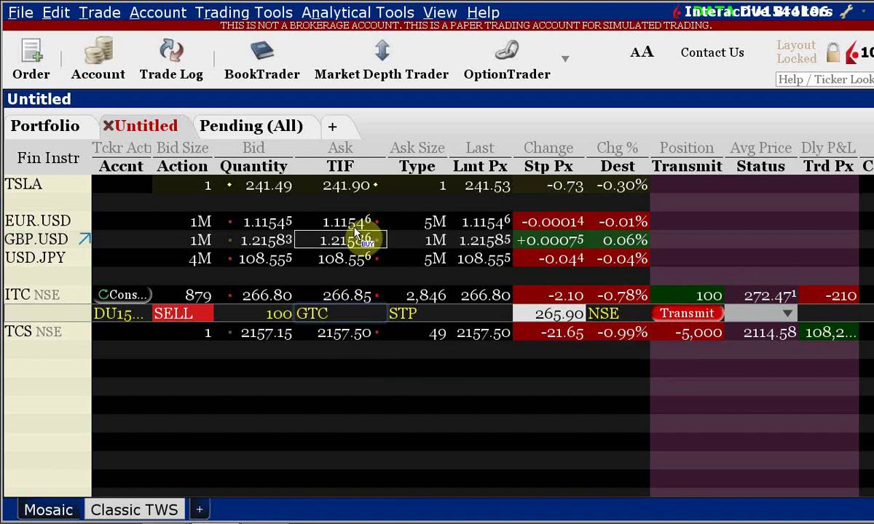
{"action": "mouse_move", "coordinate": [347, 175]}
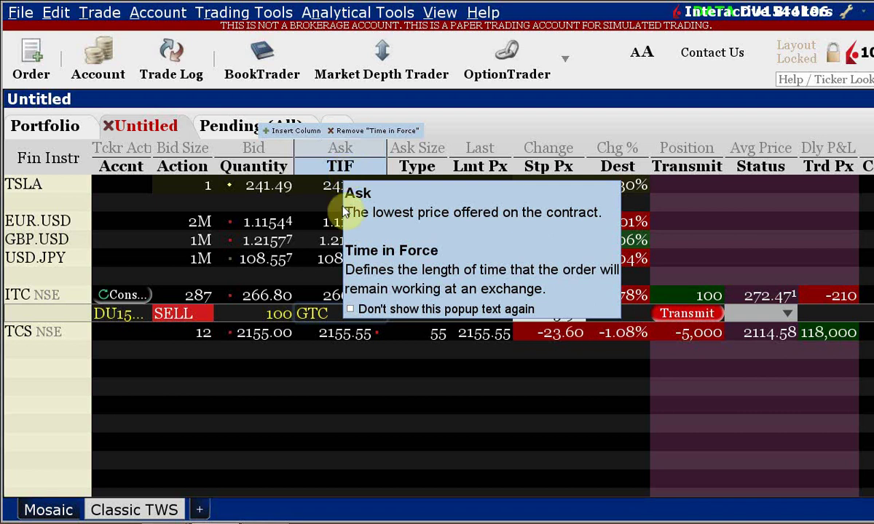
{"action": "left_click", "coordinate": [360, 318]}
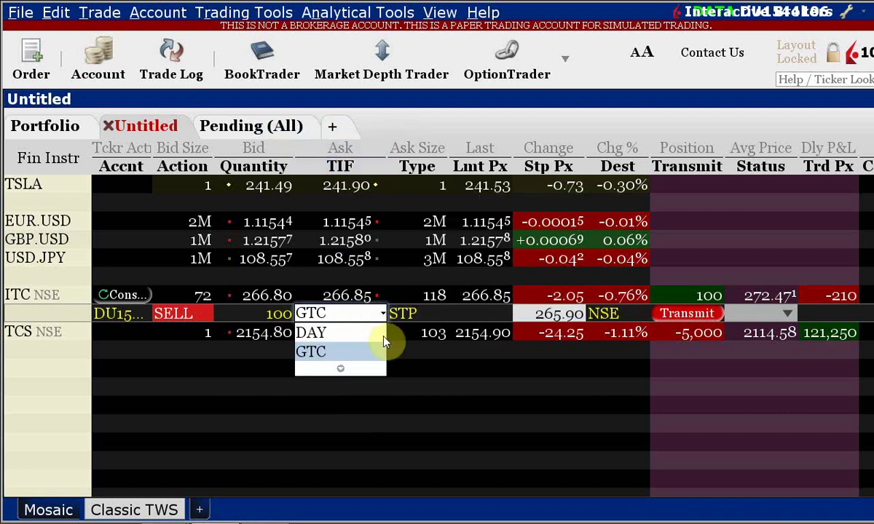
{"action": "mouse_move", "coordinate": [341, 373]}
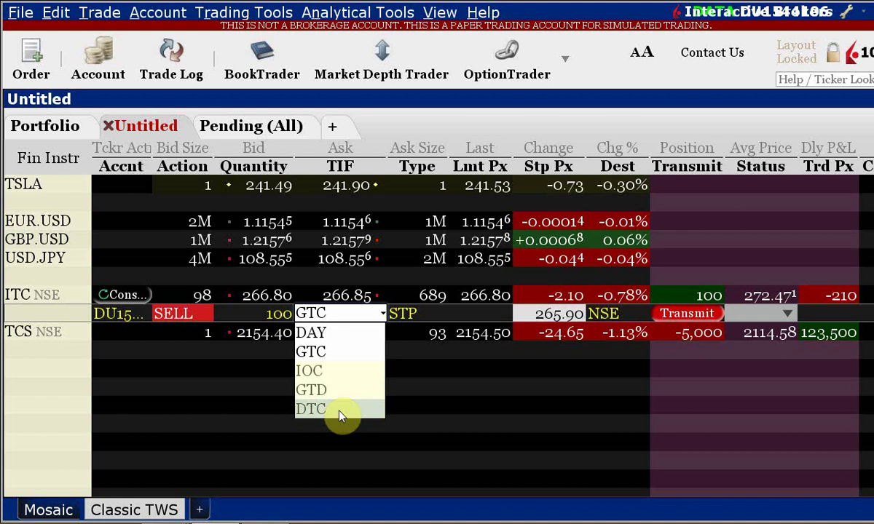
{"action": "left_click", "coordinate": [416, 412]}
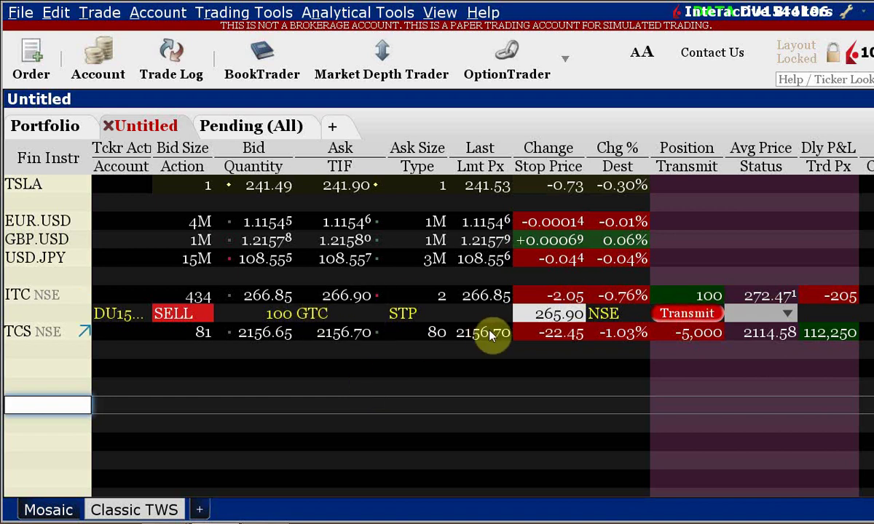
Step: Raise the ITC sell order's Stp Px one tick to 263.95 and commit it
{"action": "left_click", "coordinate": [560, 316]}
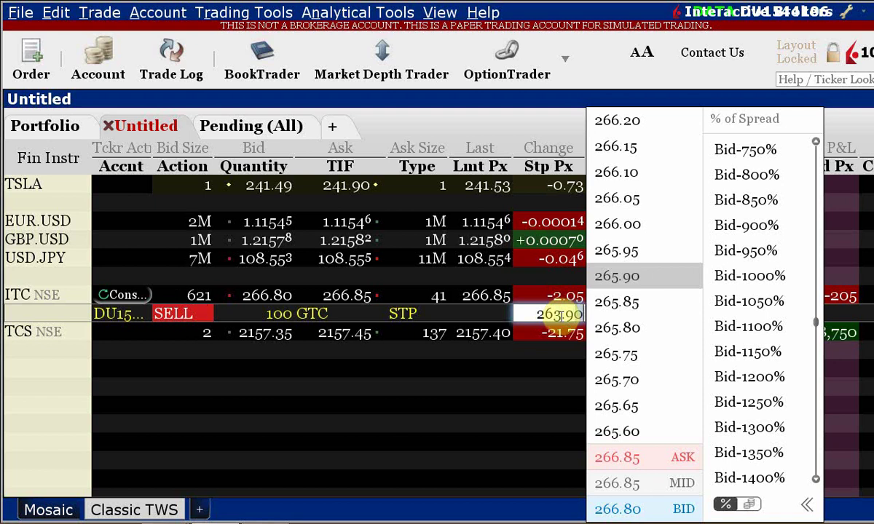
{"action": "key", "text": "Up"}
{"action": "key", "text": "Return"}
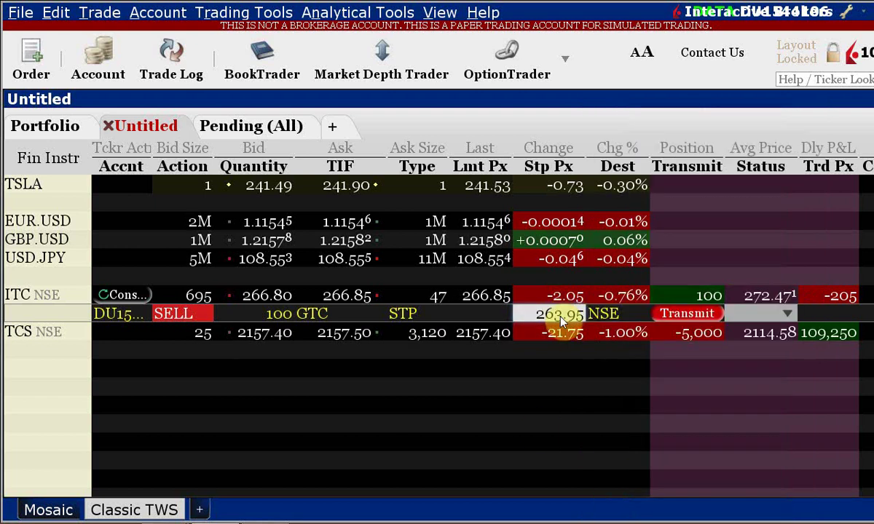
{"action": "left_click", "coordinate": [537, 426]}
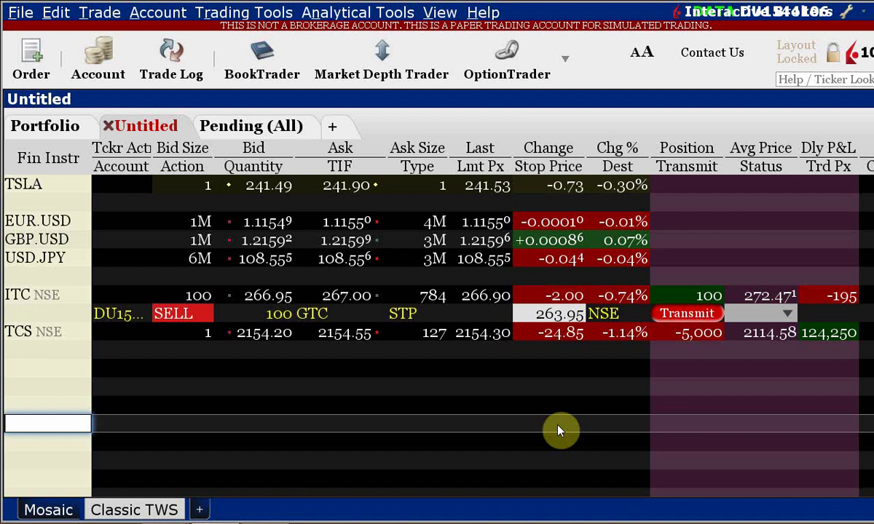
Step: Bring up the TradingView ITC 15-minute NSE chart and zoom to the 10th–31st range
{"action": "key", "text": "alt+Tab"}
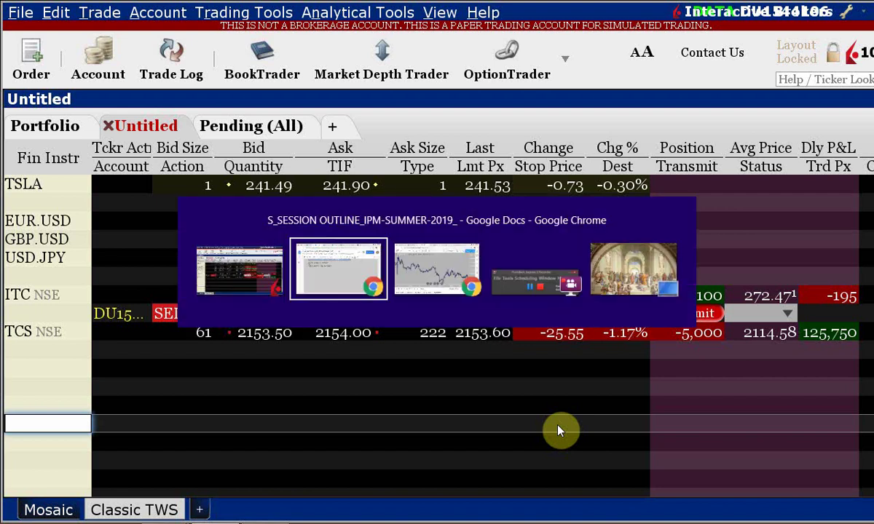
{"action": "key", "text": "alt+Tab"}
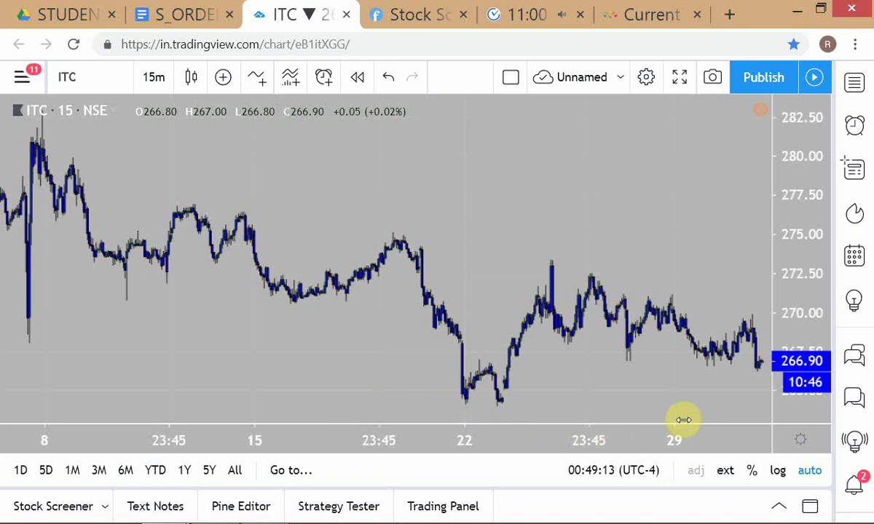
{"action": "scroll", "coordinate": [618, 378], "scroll_direction": "down", "scroll_amount": 6}
{"action": "scroll", "coordinate": [618, 379], "scroll_direction": "down", "scroll_amount": 2}
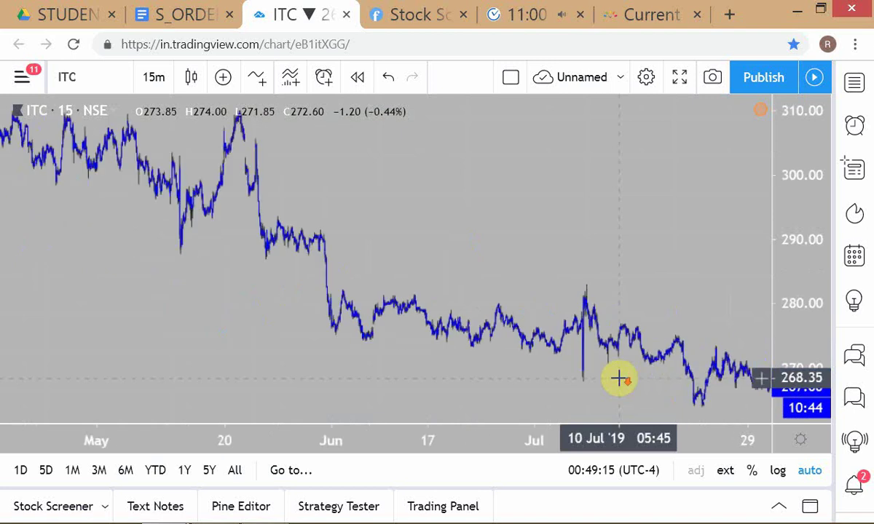
{"action": "scroll", "coordinate": [618, 379], "scroll_direction": "up", "scroll_amount": 5}
{"action": "scroll", "coordinate": [618, 378], "scroll_direction": "up", "scroll_amount": 3}
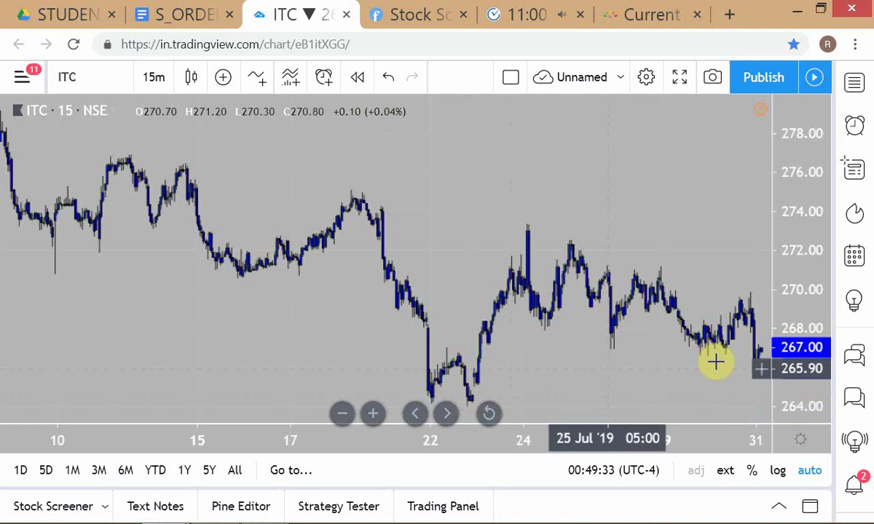
{"action": "mouse_move", "coordinate": [463, 412]}
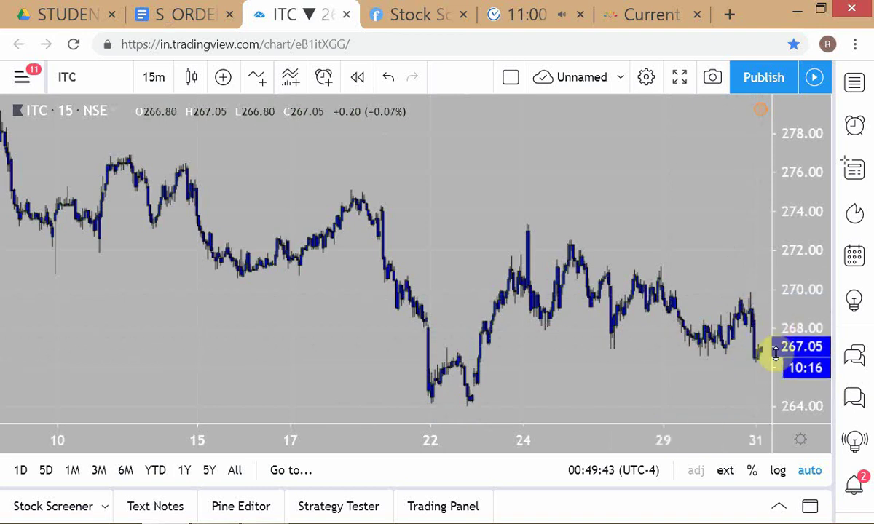
{"action": "mouse_move", "coordinate": [747, 519]}
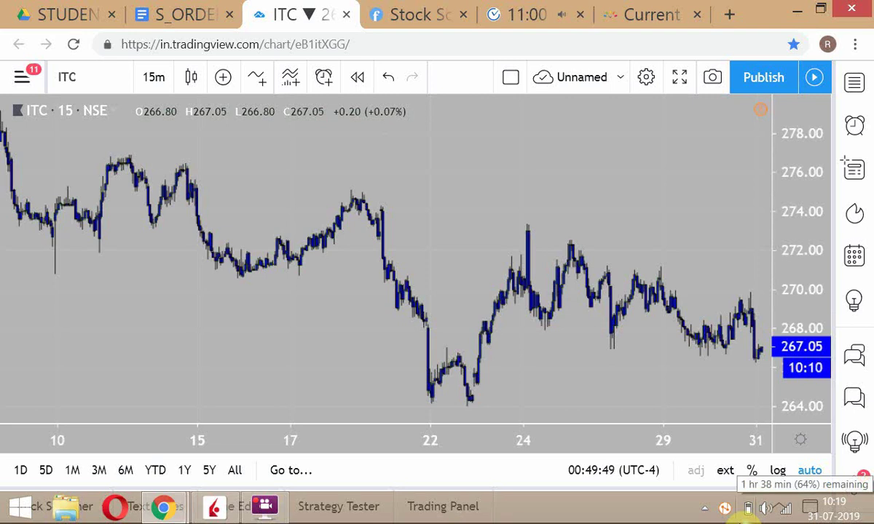
Step: Leave the Google Docs session outline and return to the TWS Mosaic window
{"action": "key", "text": "alt+Tab"}
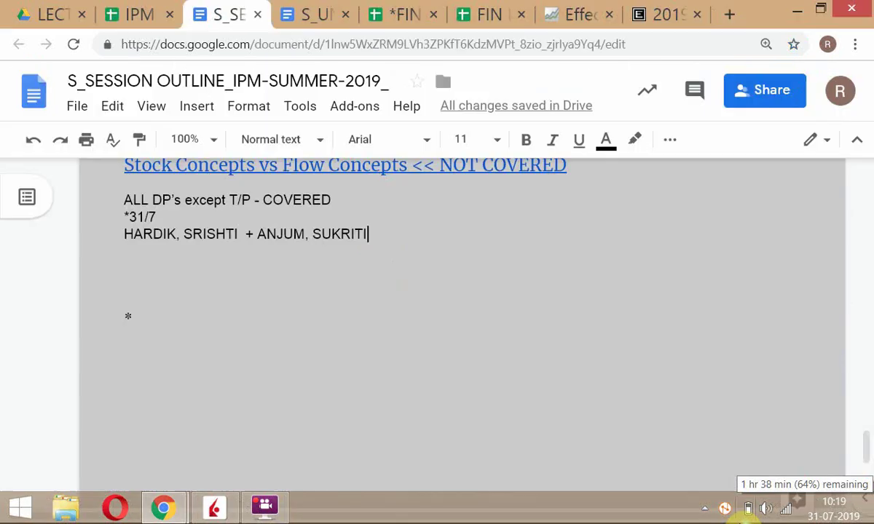
{"action": "key", "text": "alt+Tab"}
{"action": "key", "text": "Tab"}
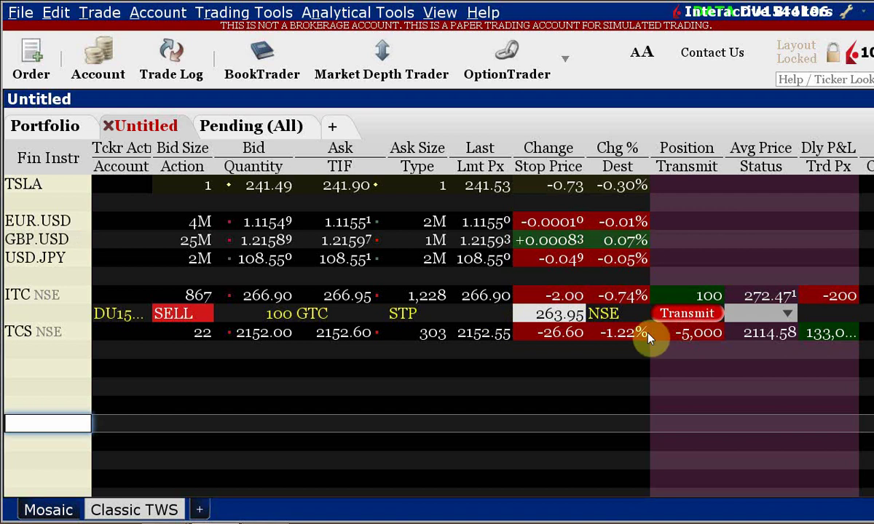
Step: Select the pending ITC 100-share 263.95 GTC sell stop row and confirm it
{"action": "left_click", "coordinate": [688, 315]}
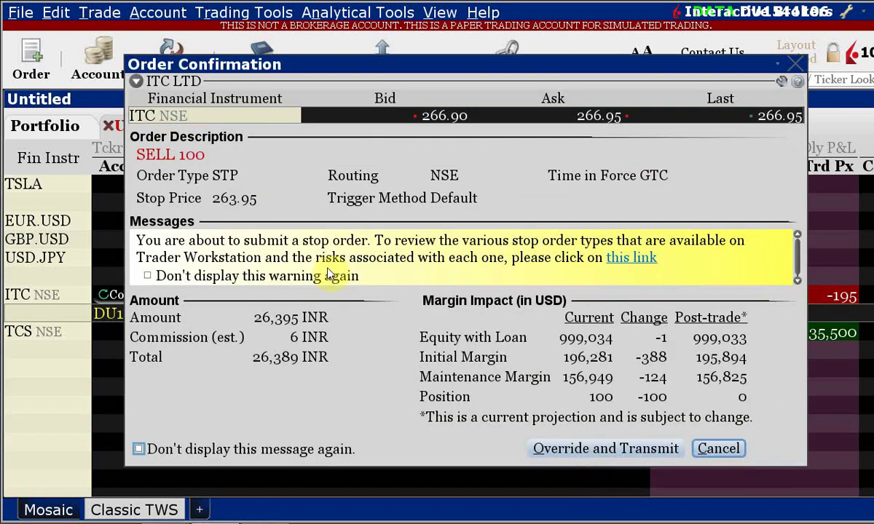
{"action": "left_click", "coordinate": [562, 450]}
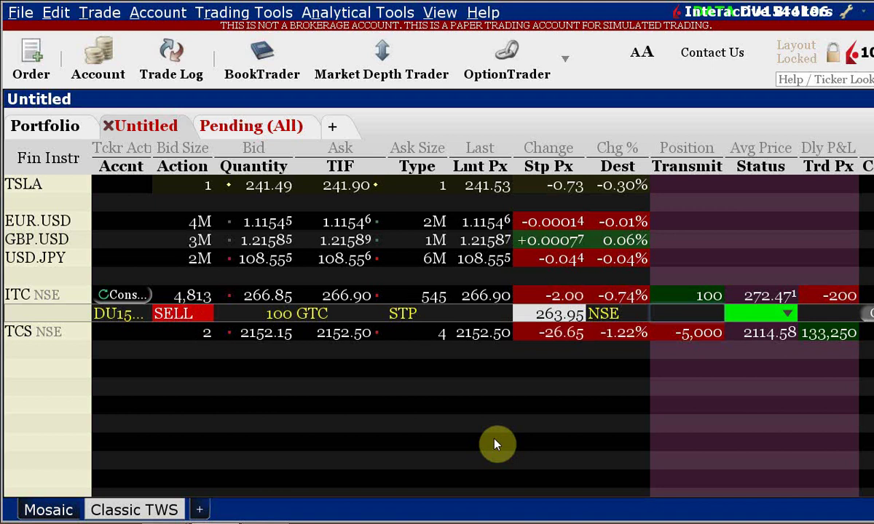
{"action": "key", "text": "alt+Tab"}
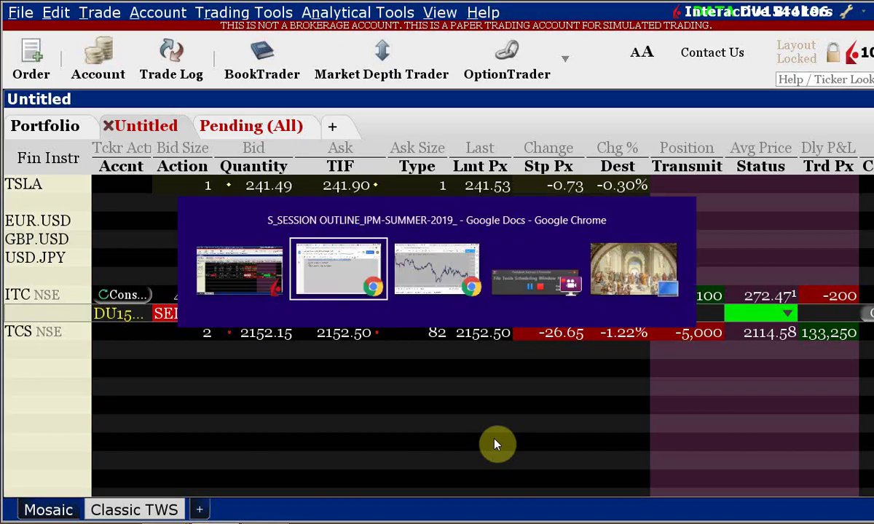
{"action": "key", "text": "alt+Tab"}
{"action": "key", "text": "alt+Tab"}
{"action": "scroll", "coordinate": [577, 342], "scroll_direction": "down", "scroll_amount": 3}
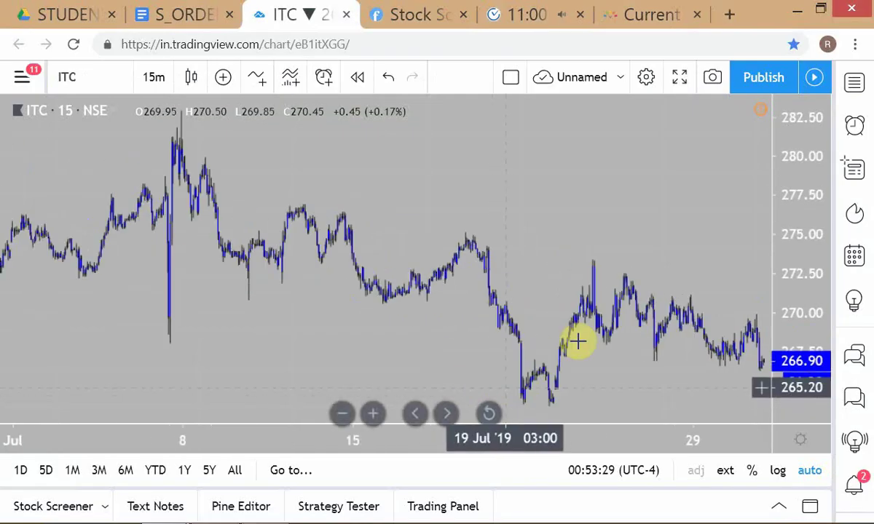
{"action": "scroll", "coordinate": [578, 342], "scroll_direction": "down", "scroll_amount": 5}
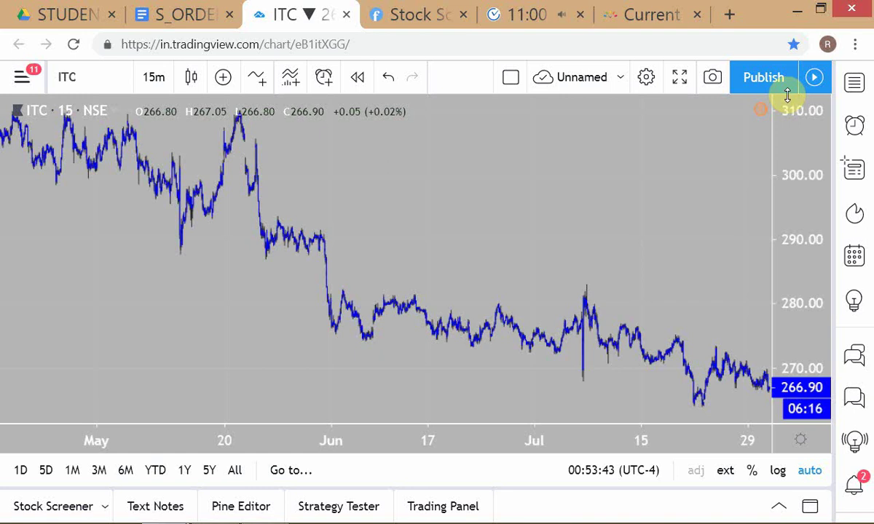
{"action": "key", "text": "alt+Tab"}
{"action": "key", "text": "Tab"}
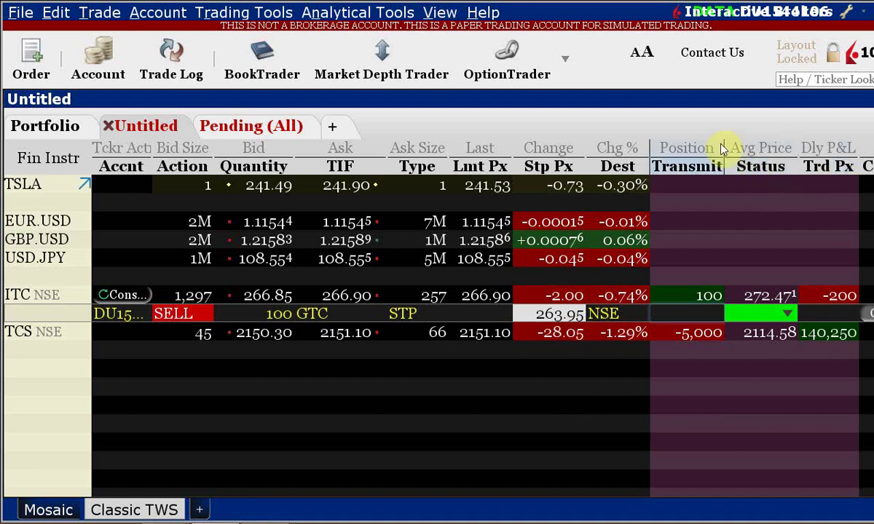
Step: Narrow the Position/Transmit and Ask/TIF columns in the Mosaic grid
{"action": "left_click_drag", "start_coordinate": [721, 148], "coordinate": [710, 149]}
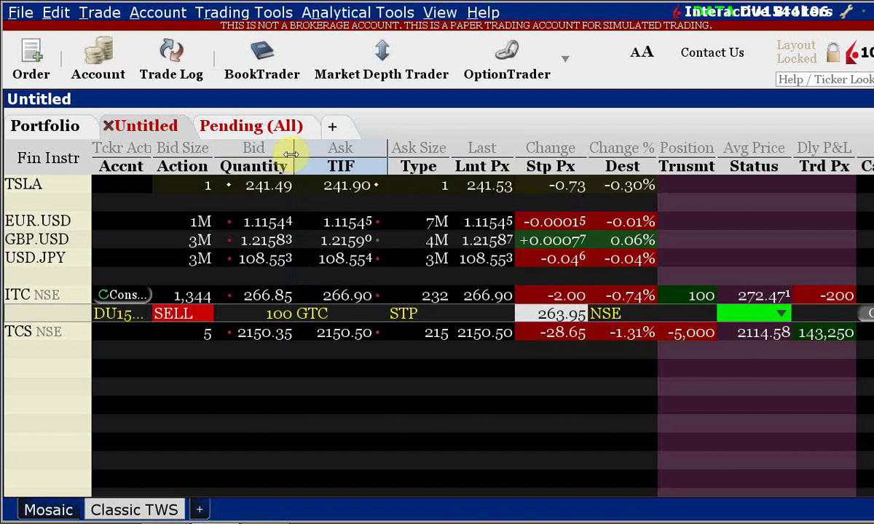
{"action": "left_click_drag", "start_coordinate": [385, 146], "coordinate": [370, 145]}
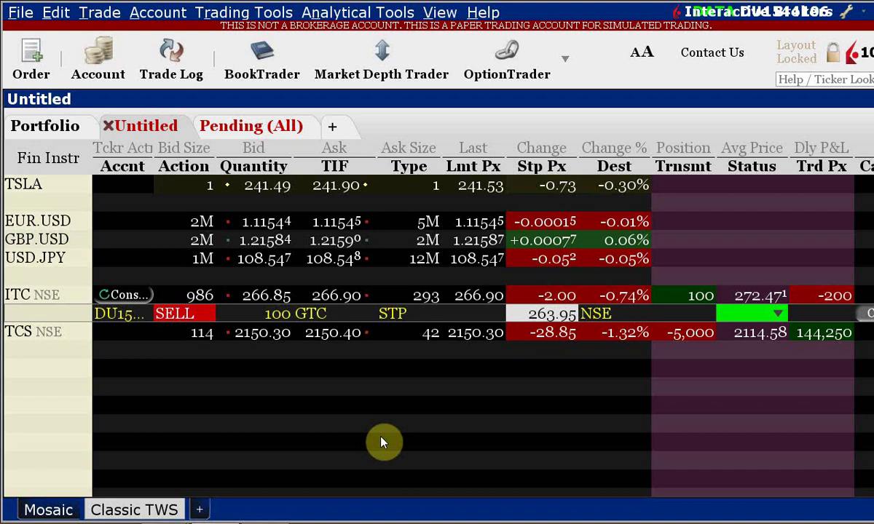
Step: Bring the Google Docs outline forward, add a new line, and set the zoom to 115%
{"action": "key", "text": "alt+Tab"}
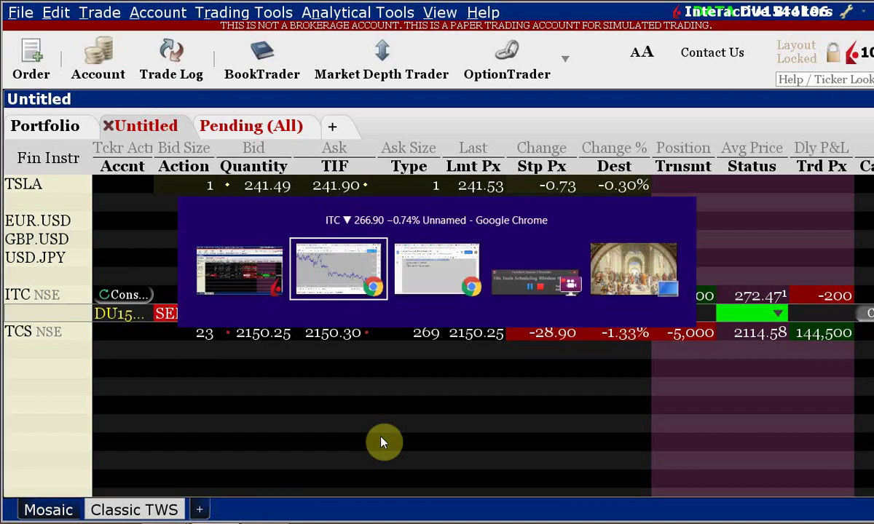
{"action": "key", "text": "alt+Tab"}
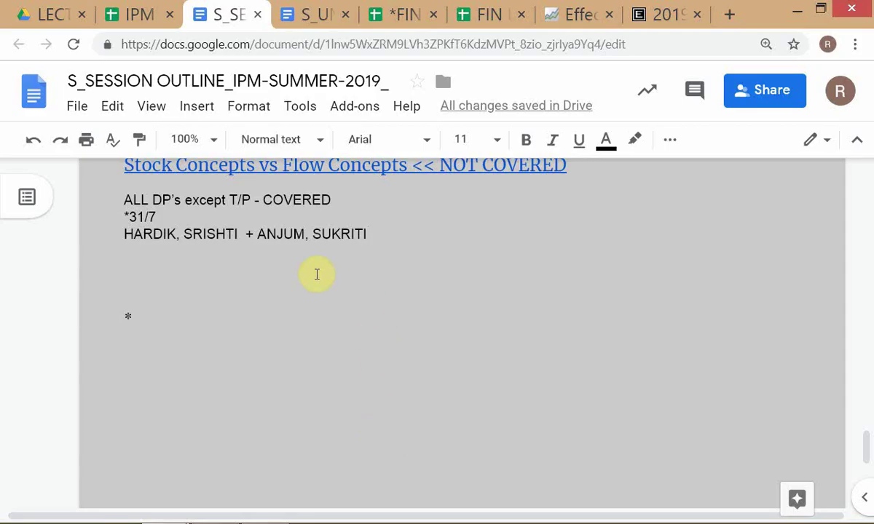
{"action": "key", "text": "Return"}
{"action": "left_click", "coordinate": [211, 148]}
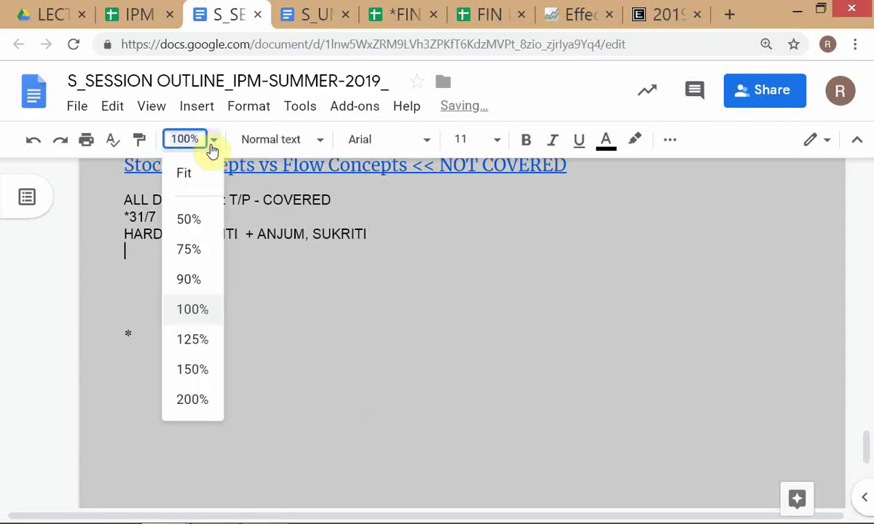
{"action": "type", "text": "115"}
{"action": "key", "text": "Return"}
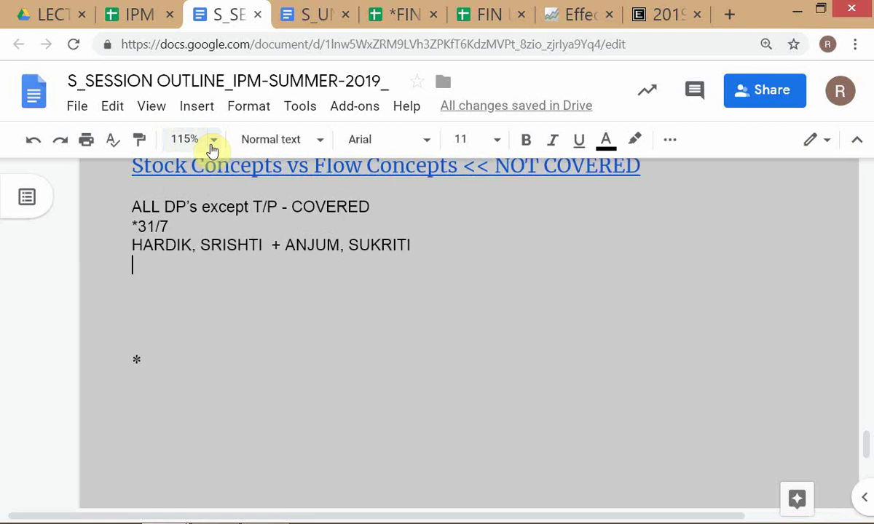
Step: Add a TRADES heading with the note 'AS A GENERAL CONCEPT // NO NEED TO BUY B4 SELLING ANY BASE ASSET'
{"action": "key", "text": "Return"}
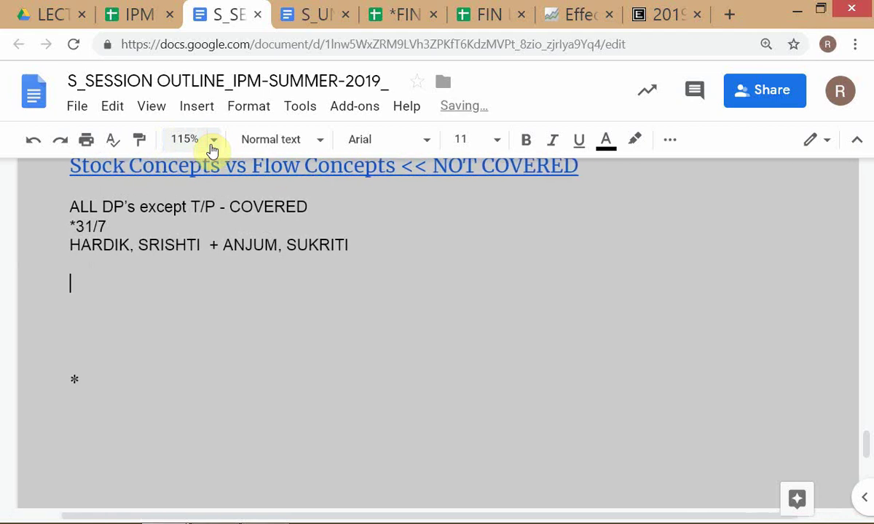
{"action": "type", "text": "TRADES"}
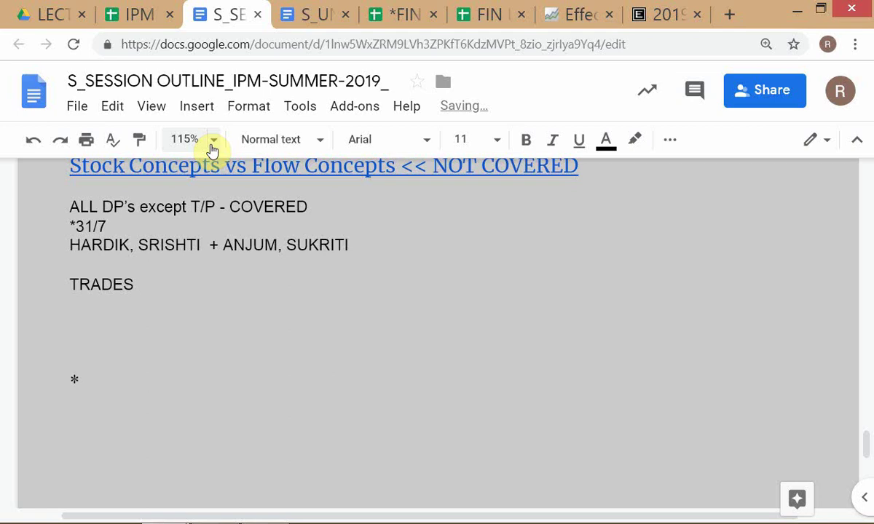
{"action": "key", "text": "Return"}
{"action": "key", "text": "Return"}
{"action": "type", "text": "NO NEED TO BUY"}
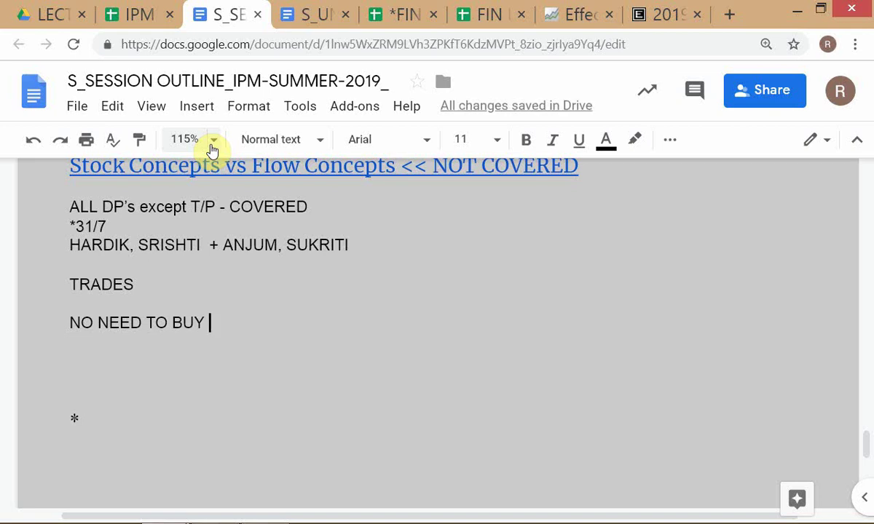
{"action": "type", "text": " B4 S"}
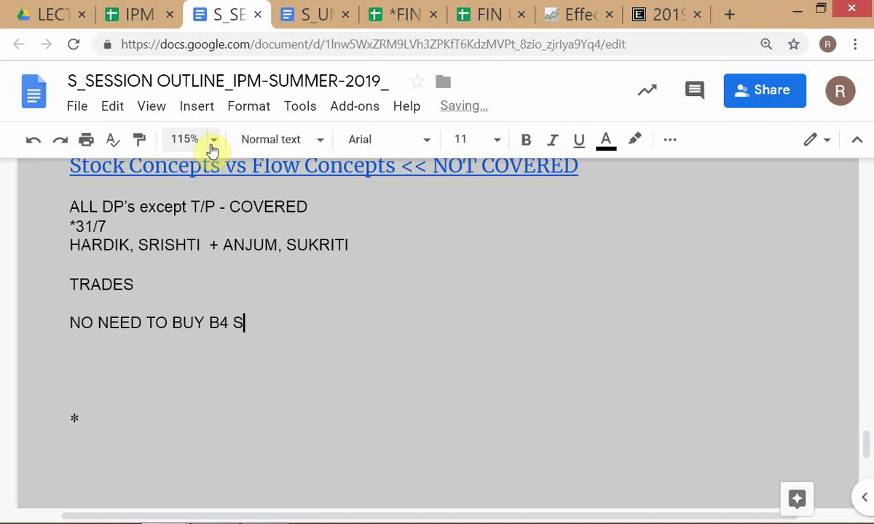
{"action": "type", "text": "ELLING AN"}
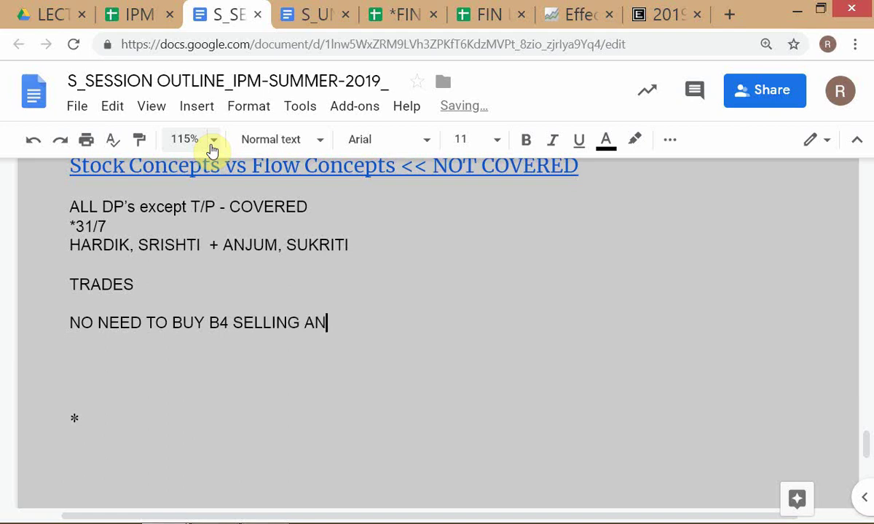
{"action": "type", "text": "Y BASE ASS"}
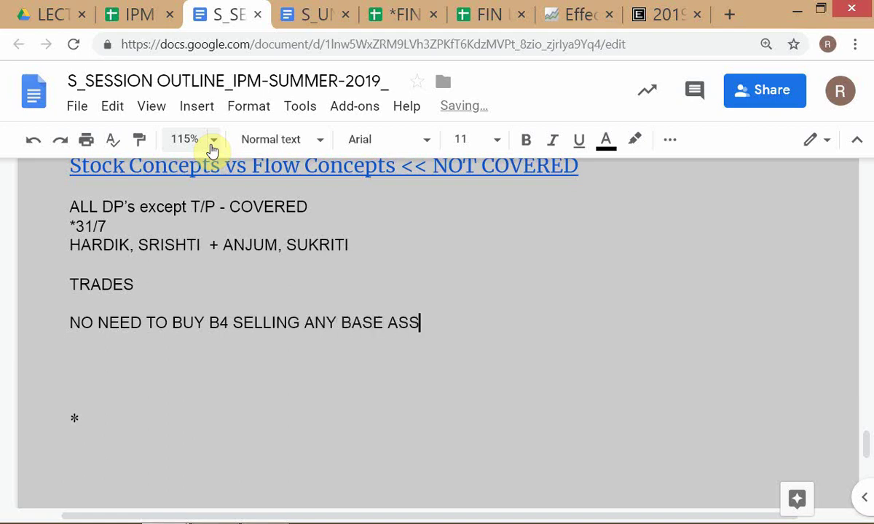
{"action": "type", "text": "ET"}
{"action": "key", "text": "Home"}
{"action": "type", "text": "A"}
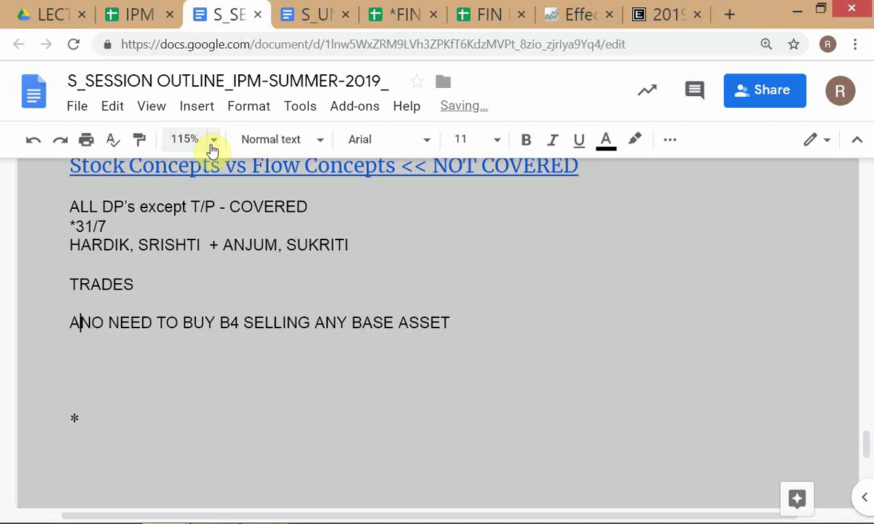
{"action": "type", "text": "S A GENERAL "}
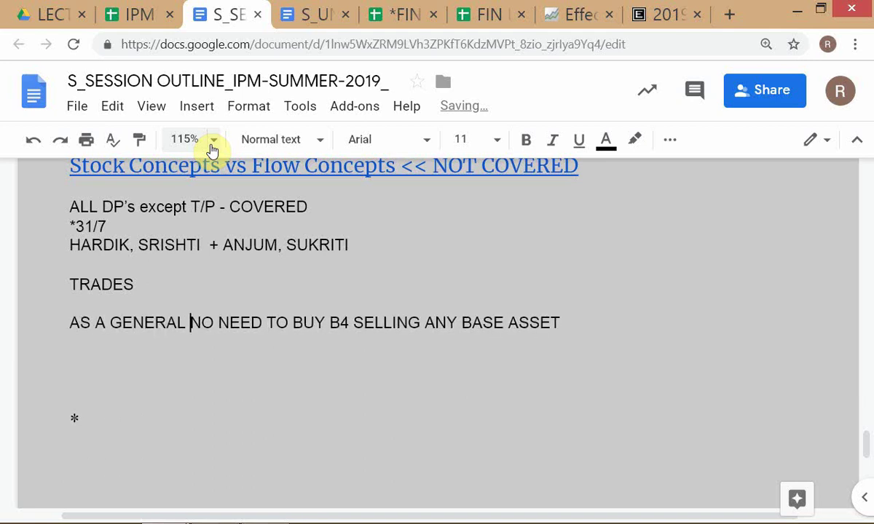
{"action": "type", "text": "CONCEPT "}
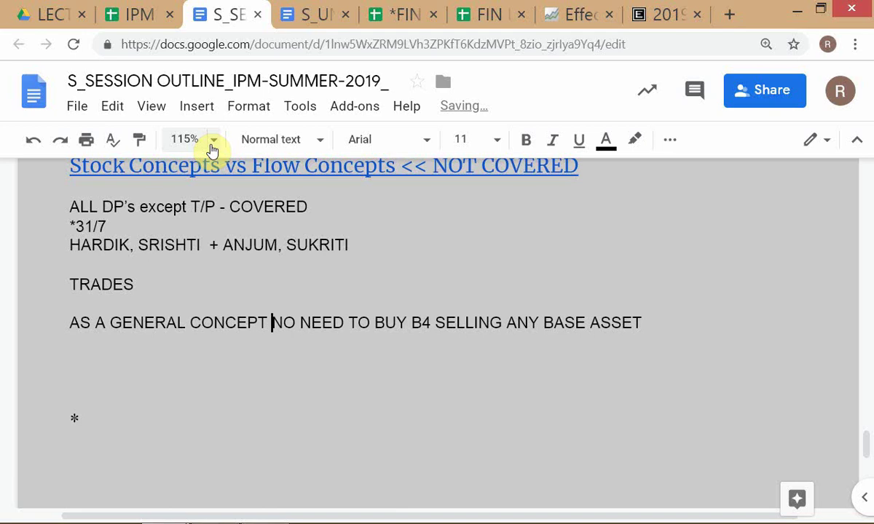
{"action": "type", "text": "//"}
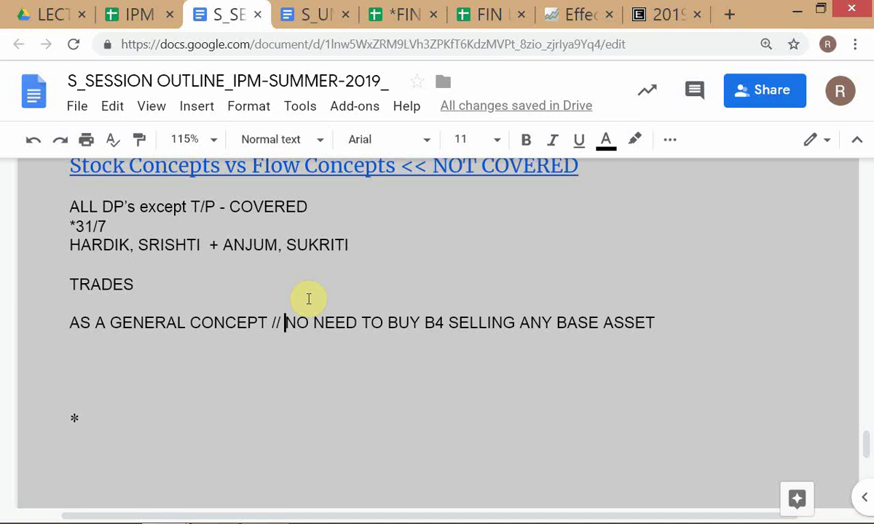
{"action": "key", "text": "Right"}
{"action": "key", "text": "Right"}
{"action": "key", "text": "Right"}
{"action": "key", "text": "Right"}
{"action": "key", "text": "Right"}
{"action": "key", "text": "Right"}
{"action": "key", "text": "Right"}
{"action": "key", "text": "Right"}
{"action": "key", "text": "Right"}
{"action": "key", "text": "Right"}
{"action": "key", "text": "Right"}
{"action": "key", "text": "Right"}
{"action": "key", "text": "Right"}
{"action": "key", "text": "Right"}
{"action": "key", "text": "Right"}
{"action": "key", "text": "Right"}
{"action": "key", "text": "Right"}
{"action": "key", "text": "Right"}
{"action": "key", "text": "Right"}
{"action": "key", "text": "Right"}
{"action": "key", "text": "Right"}
{"action": "key", "text": "Right"}
{"action": "key", "text": "Right"}
{"action": "key", "text": "Right"}
{"action": "key", "text": "Right"}
{"action": "key", "text": "Right"}
{"action": "key", "text": "Right"}
{"action": "key", "text": "Right"}
{"action": "key", "text": "Right"}
{"action": "key", "text": "Right"}
{"action": "key", "text": "Right"}
{"action": "key", "text": "Right"}
{"action": "key", "text": "Right"}
{"action": "key", "text": "Right"}
{"action": "key", "text": "Right"}
Step: Add blank lines below the ASSET note and remove the unwanted link from the new line
{"action": "key", "text": "Down"}
{"action": "key", "text": "Return"}
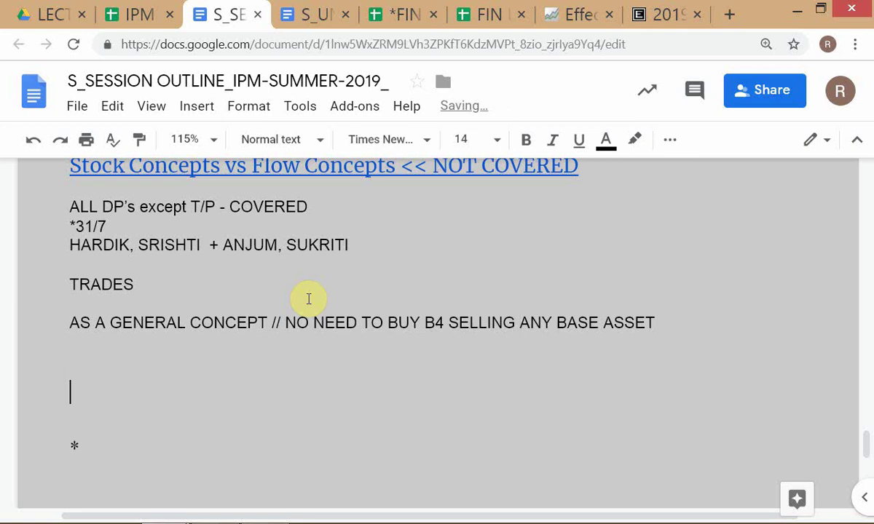
{"action": "key", "text": "Return"}
{"action": "key", "text": "Up"}
{"action": "key", "text": "Up"}
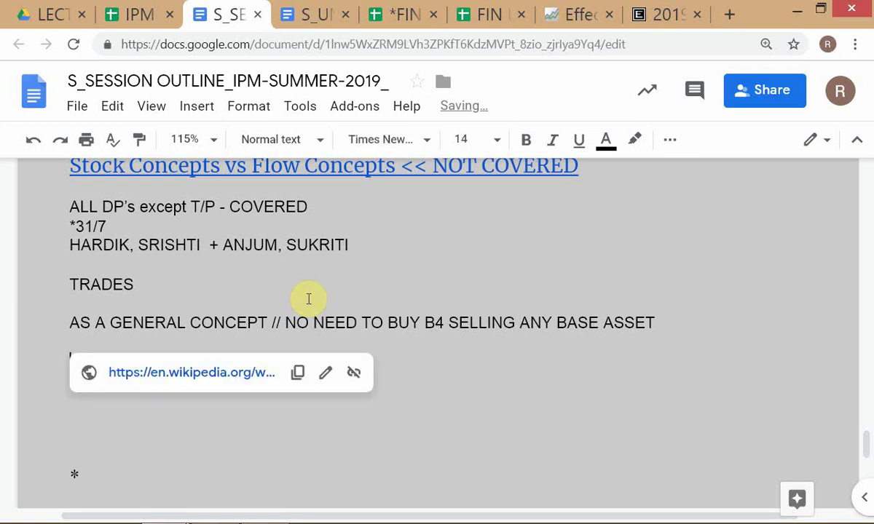
{"action": "scroll", "coordinate": [646, 255], "scroll_direction": "up", "scroll_amount": 1}
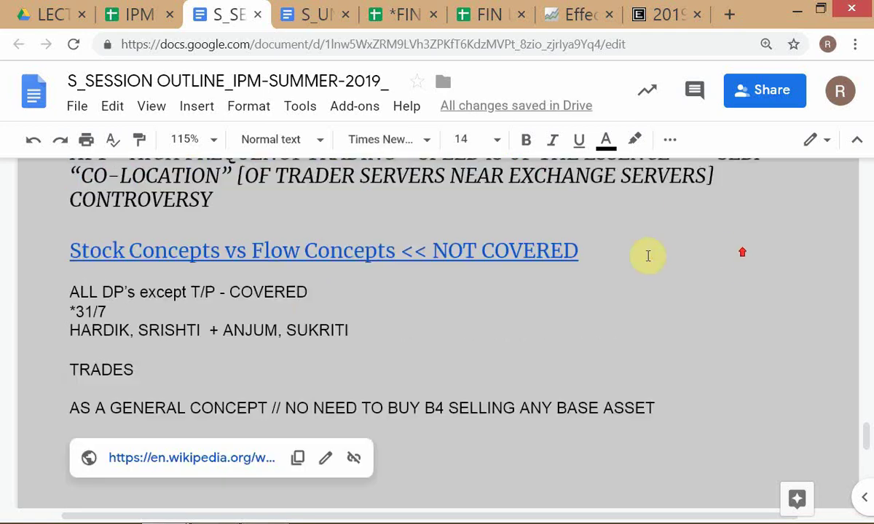
{"action": "left_click", "coordinate": [353, 458]}
{"action": "scroll", "coordinate": [406, 448], "scroll_direction": "down", "scroll_amount": 2}
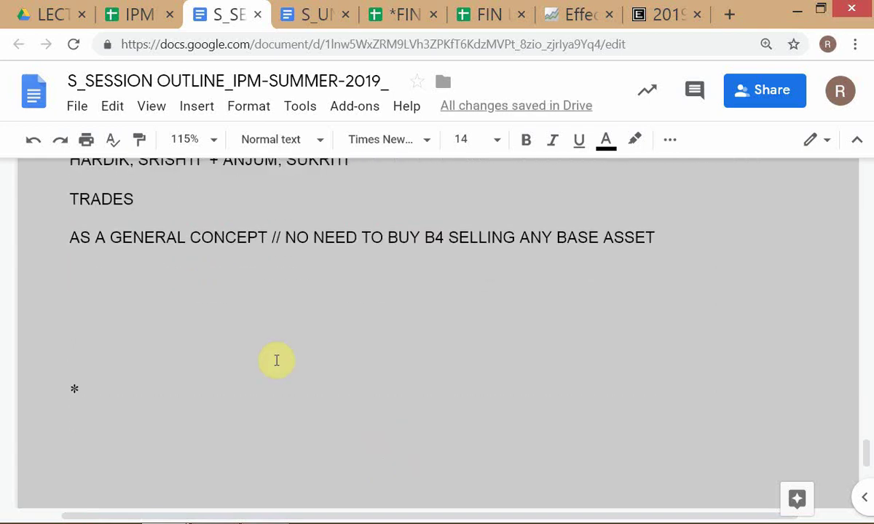
Step: Type 'WHATEVER IS SOLD, IS BORROWED & SOLD' on the new line and select that whole line
{"action": "type", "text": "WHATEVET"}
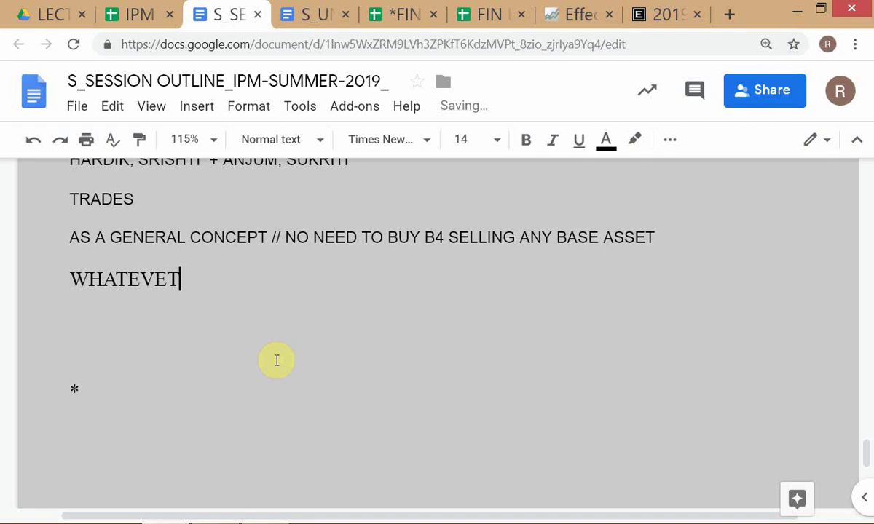
{"action": "key", "text": "BackSpace"}
{"action": "type", "text": "R IS "}
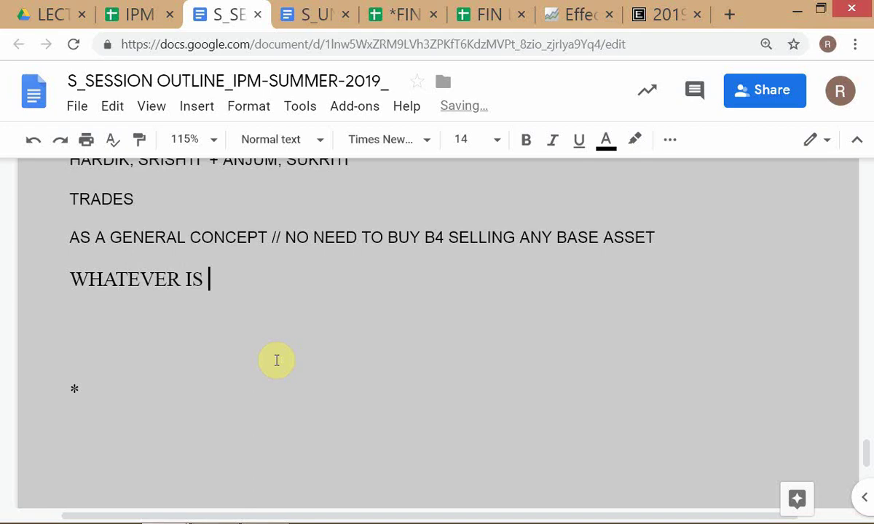
{"action": "type", "text": "SOLD, "}
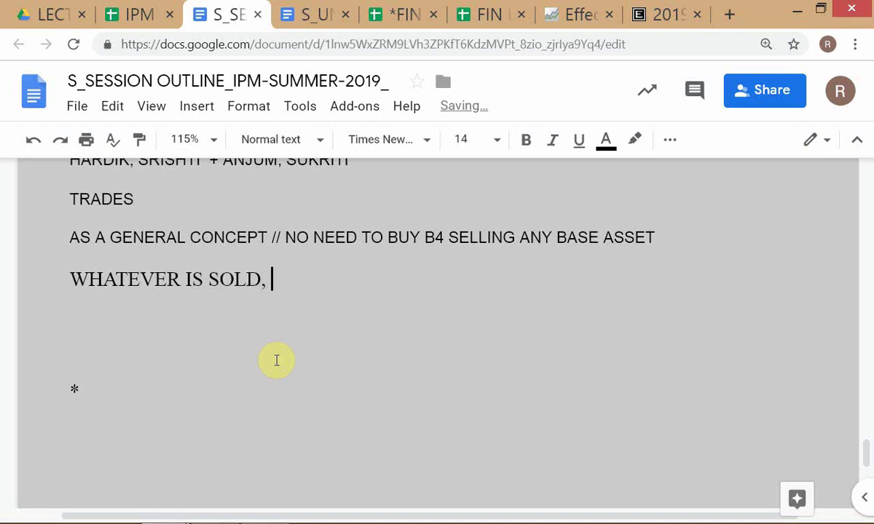
{"action": "type", "text": "IS BORR"}
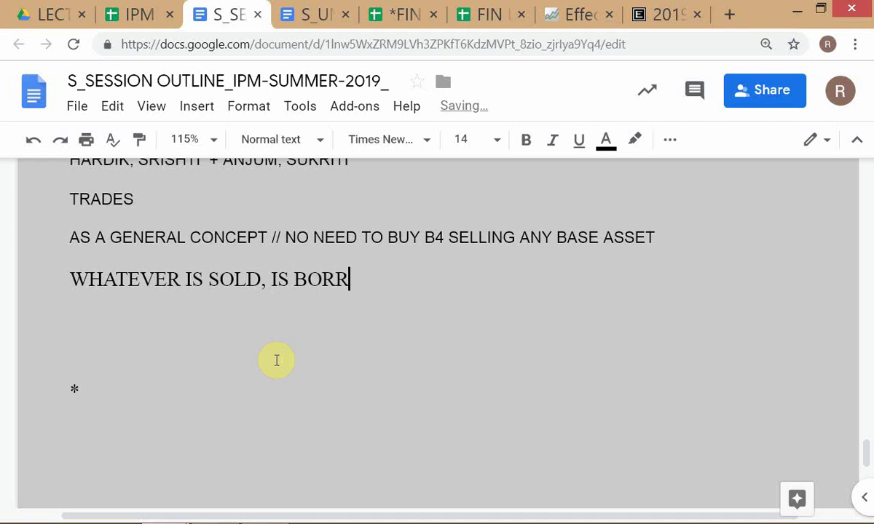
{"action": "type", "text": "OWED \""}
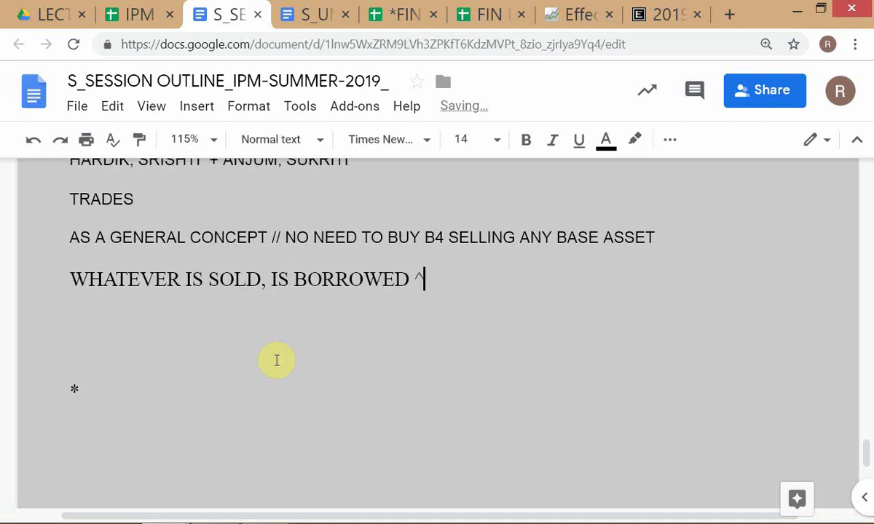
{"action": "key", "text": "BackSpace"}
{"action": "type", "text": "& SOLD"}
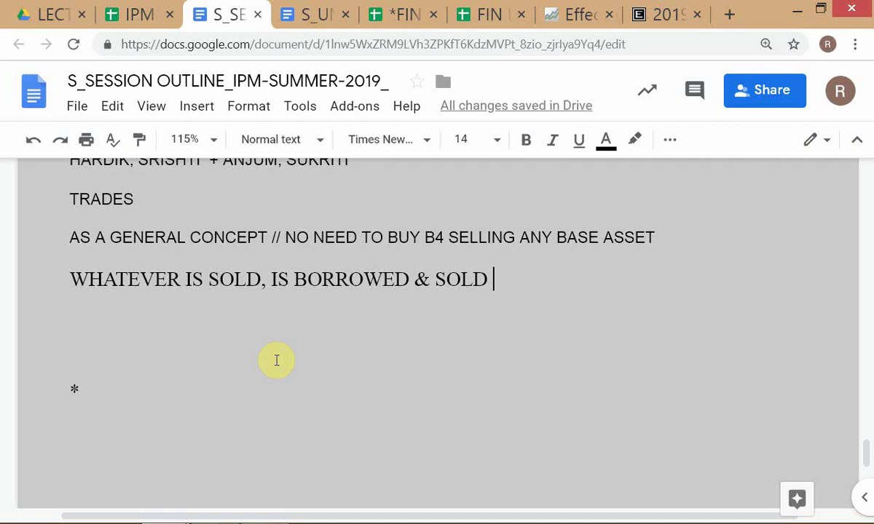
{"action": "key", "text": "Return"}
{"action": "left_click", "coordinate": [53, 279]}
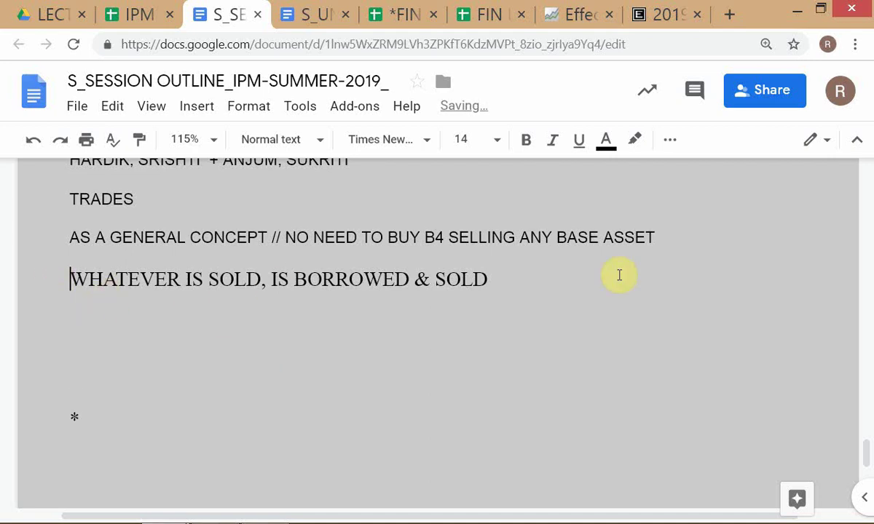
{"action": "left_click", "coordinate": [619, 275], "text": "shift"}
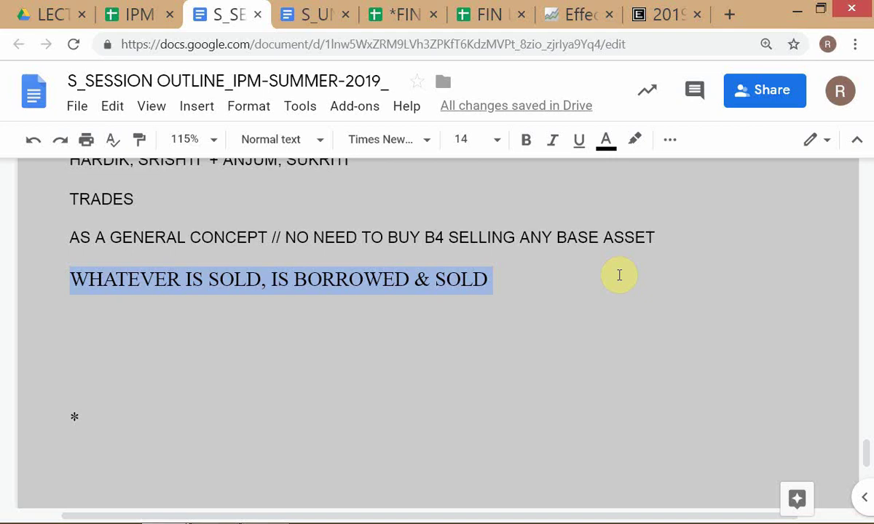
Step: Duplicate the 'WHATEVER IS SOLD, IS BORROWED & SOLD' sentence onto the line below
{"action": "key", "text": "ctrl+c"}
{"action": "key", "text": "Down"}
{"action": "key", "text": "ctrl+v"}
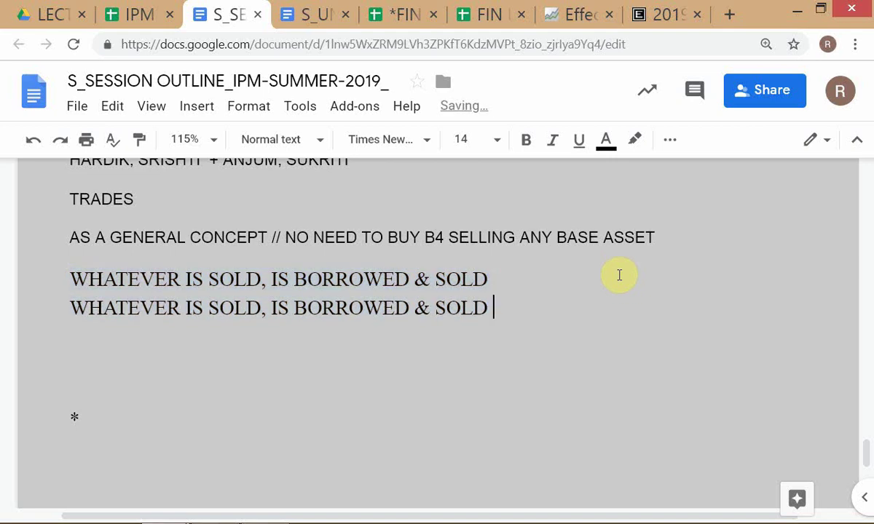
{"action": "scroll", "coordinate": [625, 271], "scroll_direction": "up", "scroll_amount": 1}
{"action": "scroll", "coordinate": [197, 396], "scroll_direction": "down", "scroll_amount": 3}
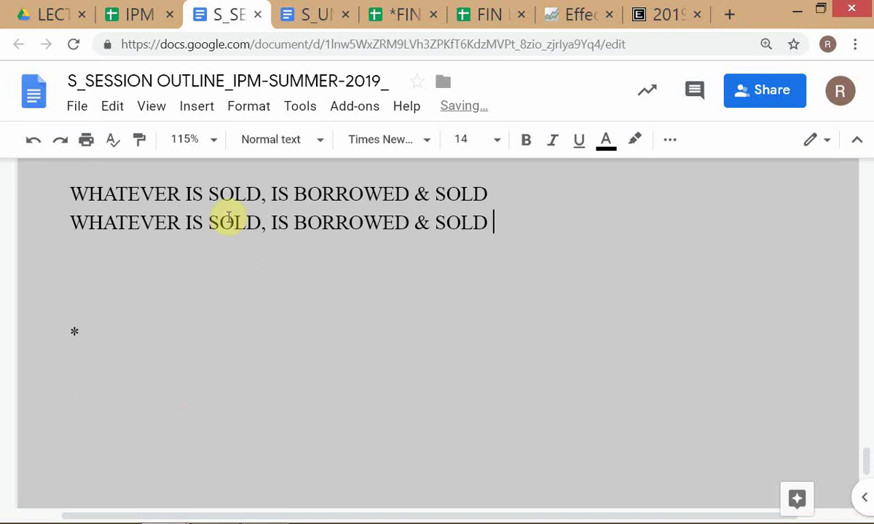
{"action": "left_click", "coordinate": [209, 227]}
Step: Rewrite the copy as 'WHATEVER IS BOUGHT, IS BOUGHT & INVESTED' and start a new line
{"action": "double_click", "coordinate": [254, 223]}
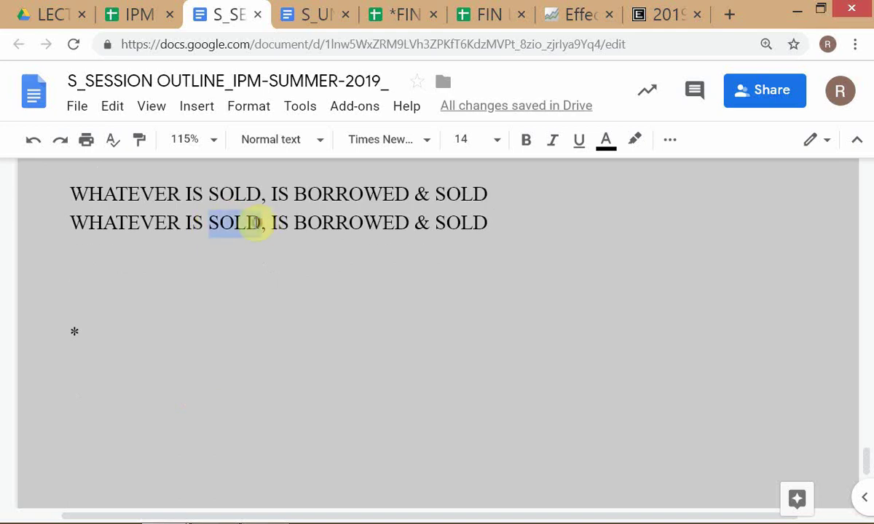
{"action": "type", "text": "BOUGHT"}
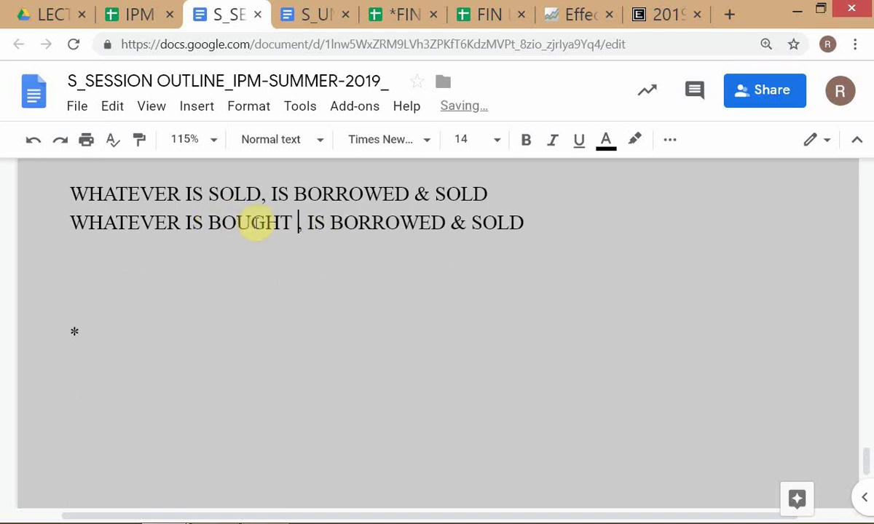
{"action": "key", "text": "BackSpace"}
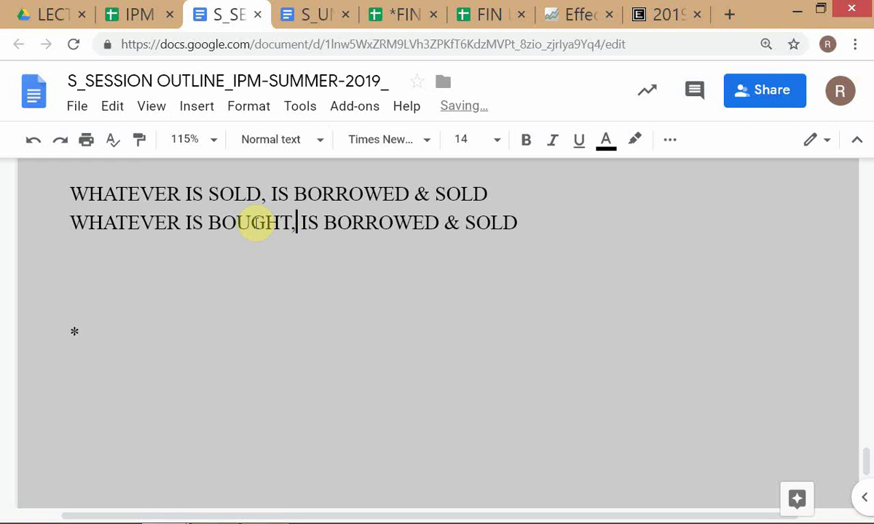
{"action": "key", "text": "Right"}
{"action": "key", "text": "Right"}
{"action": "key", "text": "Right"}
{"action": "key", "text": "Right"}
{"action": "type", "text": "BOUG"}
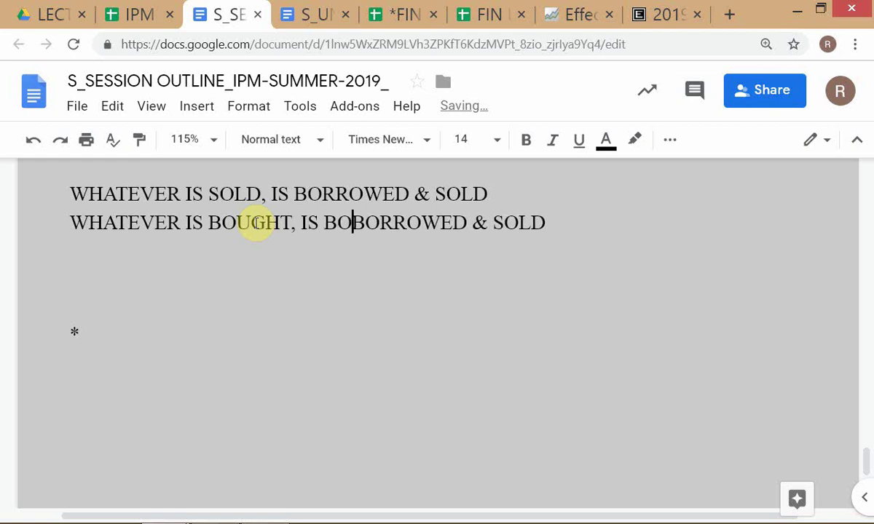
{"action": "type", "text": "HT "}
{"action": "type", "text": "& INVESTE"}
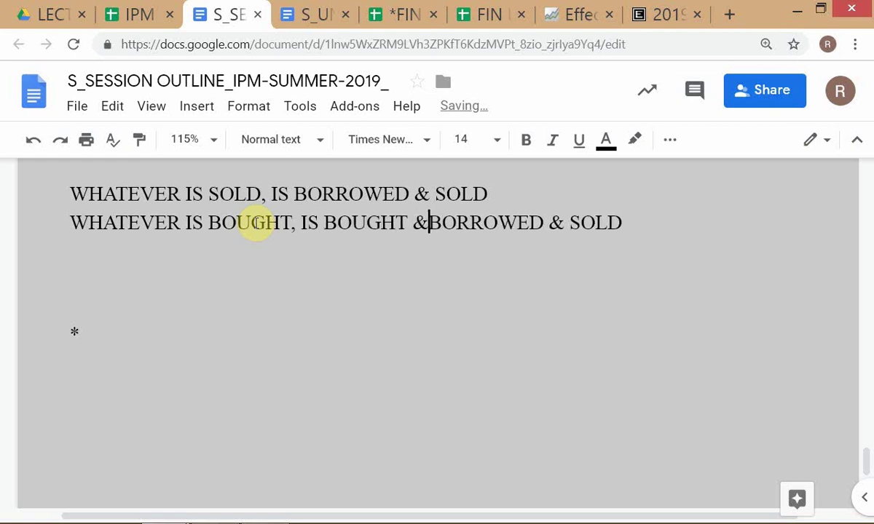
{"action": "type", "text": "D"}
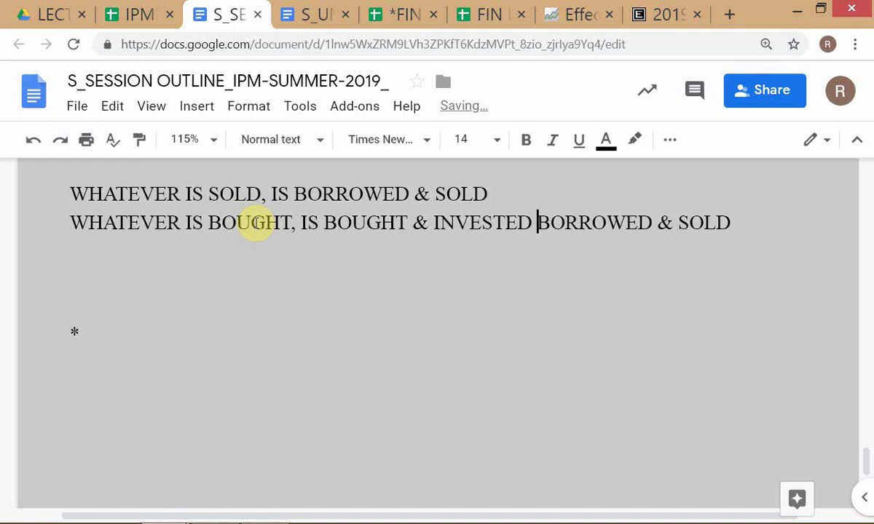
{"action": "key", "text": "shift+End"}
{"action": "key", "text": "Delete"}
{"action": "key", "text": "Return"}
{"action": "key", "text": "Return"}
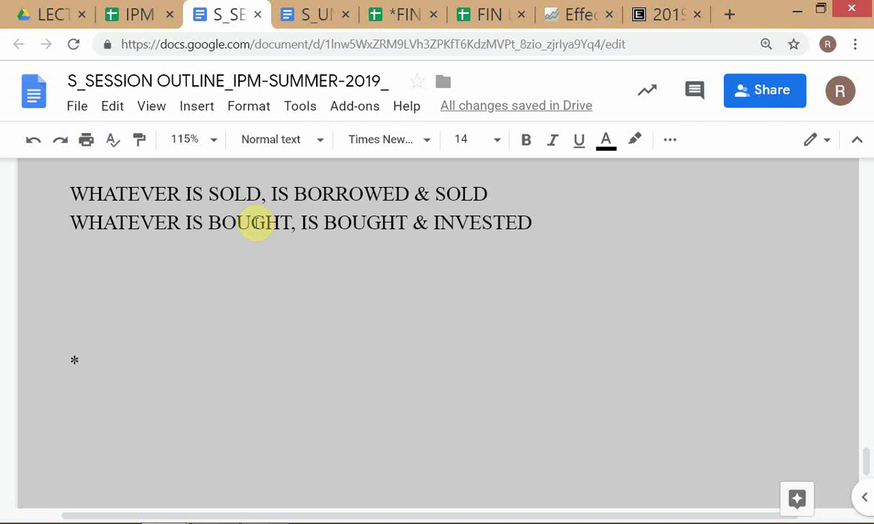
{"action": "scroll", "coordinate": [327, 313], "scroll_direction": "up", "scroll_amount": 2}
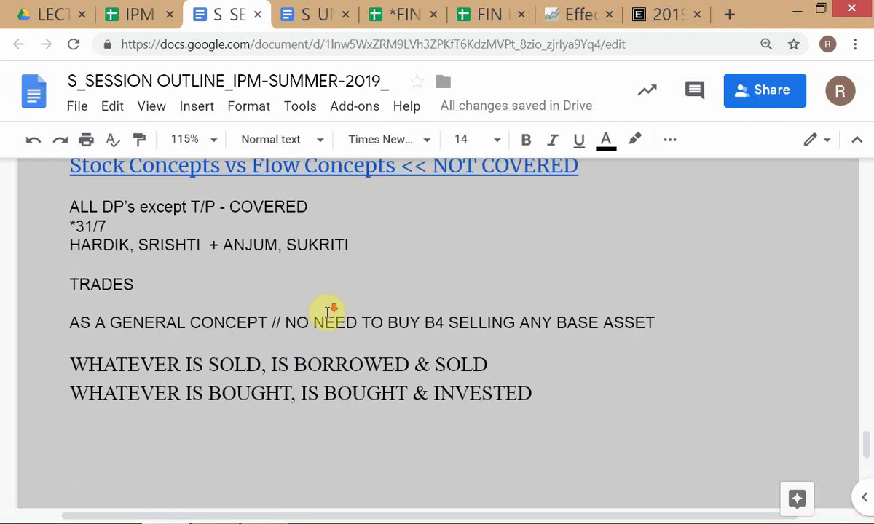
{"action": "scroll", "coordinate": [330, 308], "scroll_direction": "down", "scroll_amount": 1}
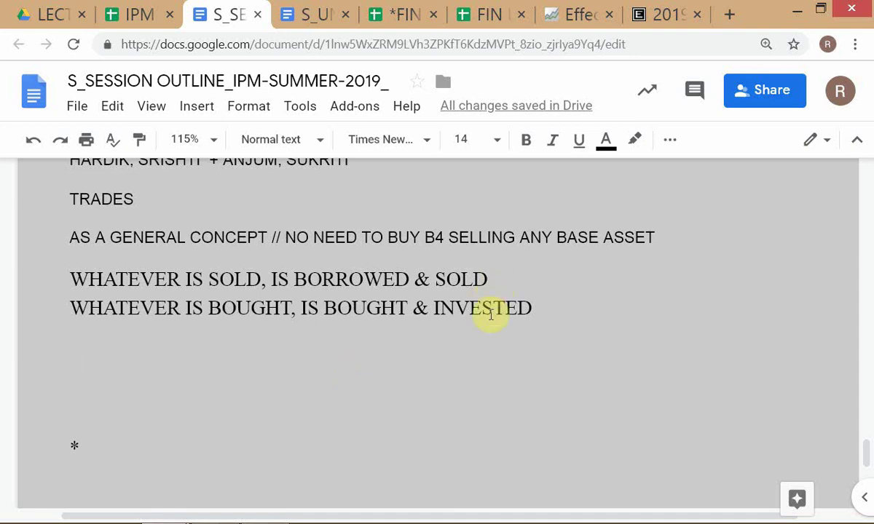
Step: Type SHORT-SELLING on the empty line below the INVESTED sentence, then return to TWS
{"action": "key", "text": "Up"}
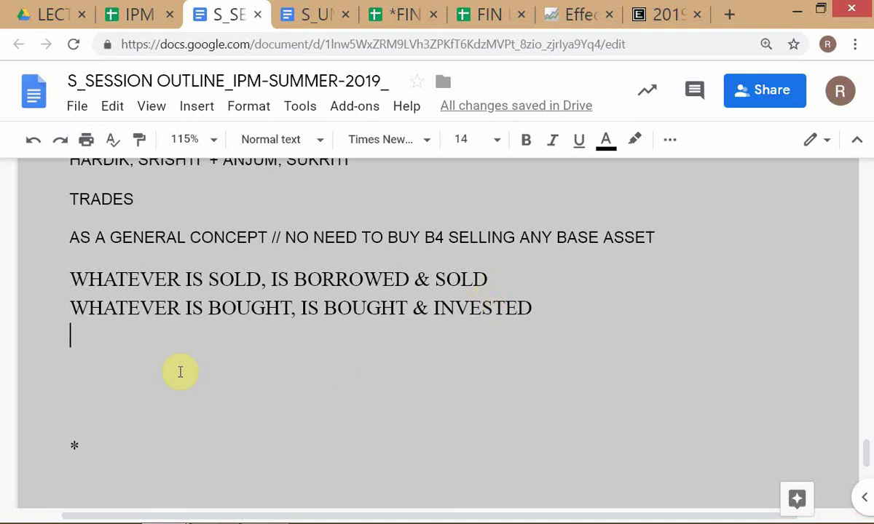
{"action": "key", "text": "Down"}
{"action": "type", "text": "SHORT-SE"}
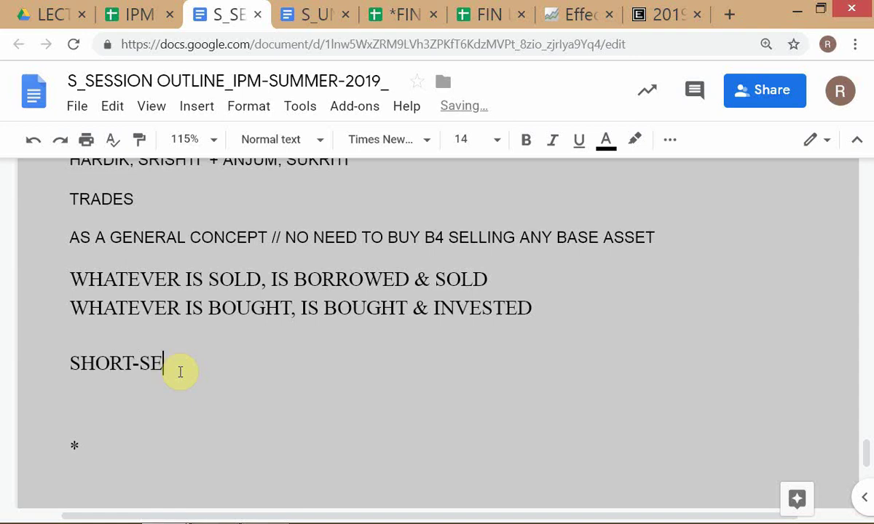
{"action": "type", "text": "LLING"}
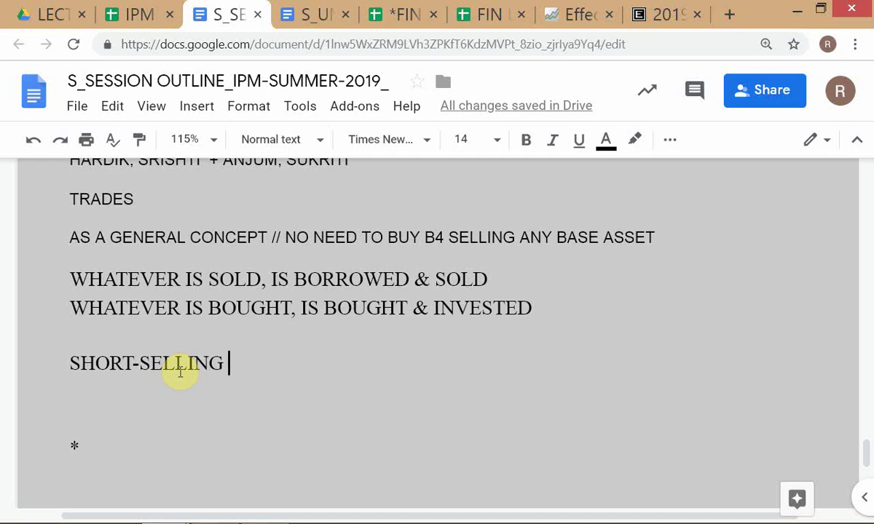
{"action": "key", "text": "alt+Tab"}
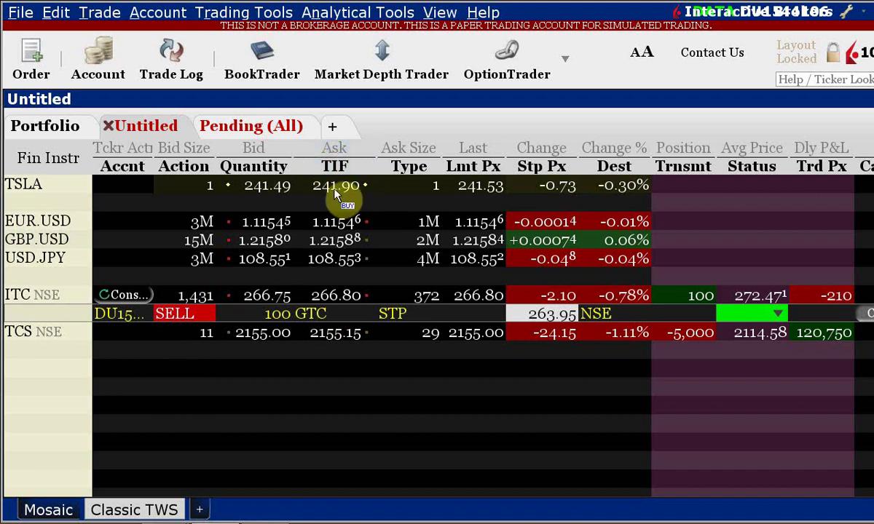
Step: Check the staged 100-share ITC sell stop at 263.95, GTC on NSE, in Mosaic
{"action": "mouse_move", "coordinate": [336, 189]}
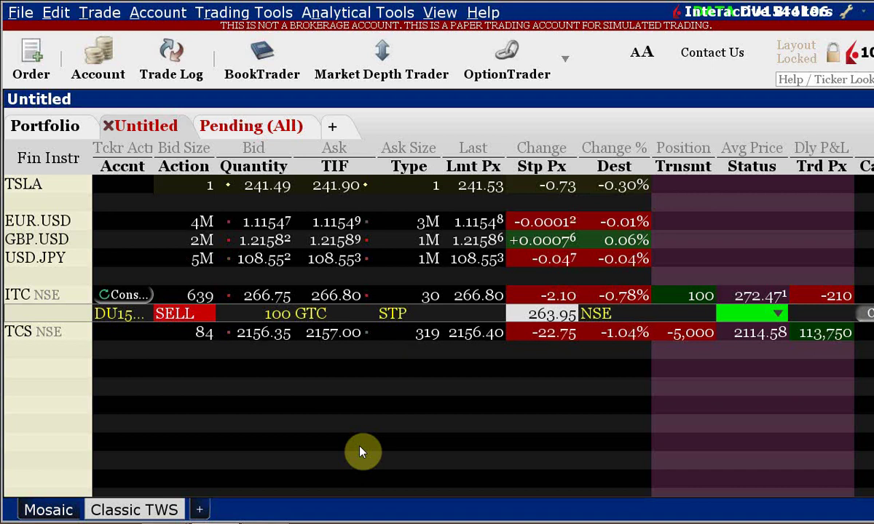
Step: In Google Docs, extend SHORT-SELLING with '- SELLING BASE ASSET THAT YOU DO NOT CURRENTLY HAVE A LONG POSITION IN'
{"action": "key", "text": "alt+Tab"}
{"action": "key", "text": "alt+Tab"}
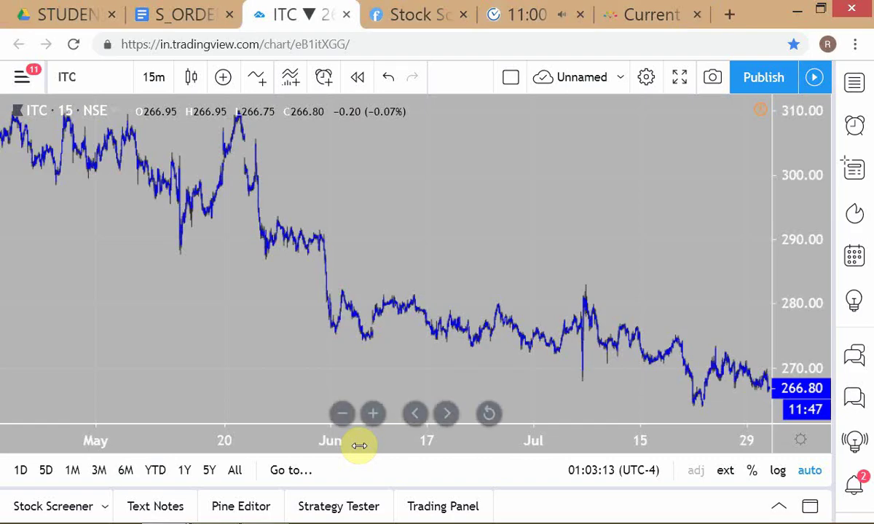
{"action": "key", "text": "alt+Tab"}
{"action": "key", "text": "alt+Tab"}
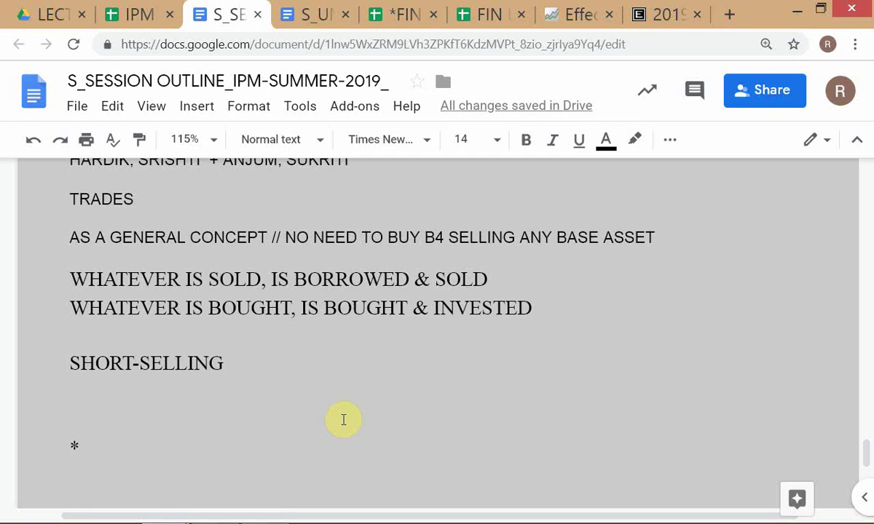
{"action": "key", "text": "Return"}
{"action": "key", "text": "Up"}
{"action": "key", "text": "Up"}
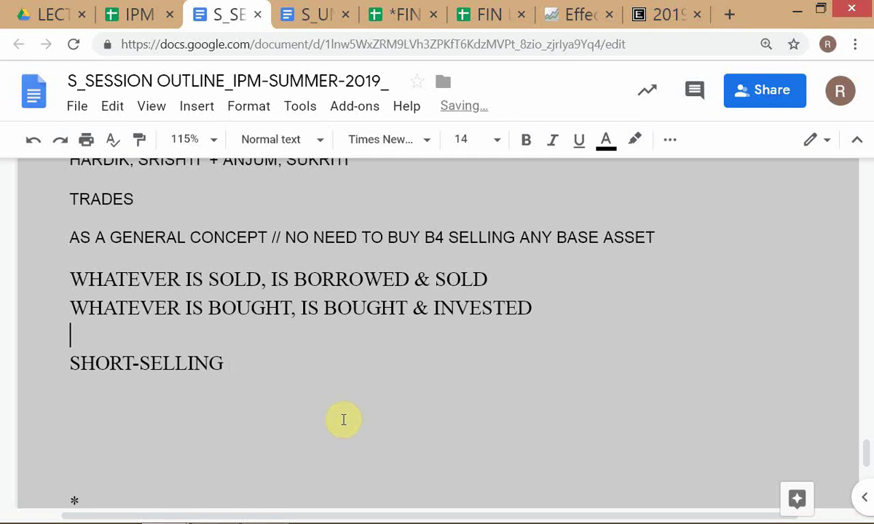
{"action": "key", "text": "Down"}
{"action": "key", "text": "Down"}
{"action": "key", "text": "Left"}
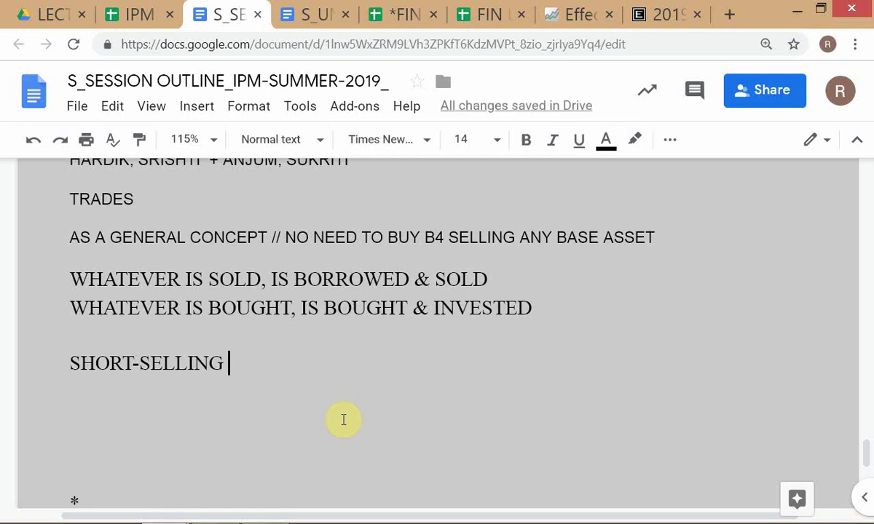
{"action": "type", "text": "- SELLING "}
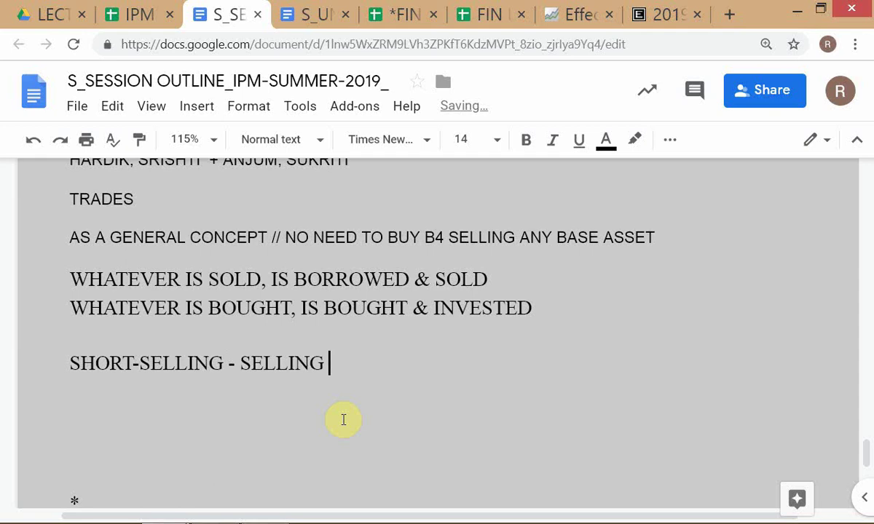
{"action": "type", "text": "BASE ASSET"}
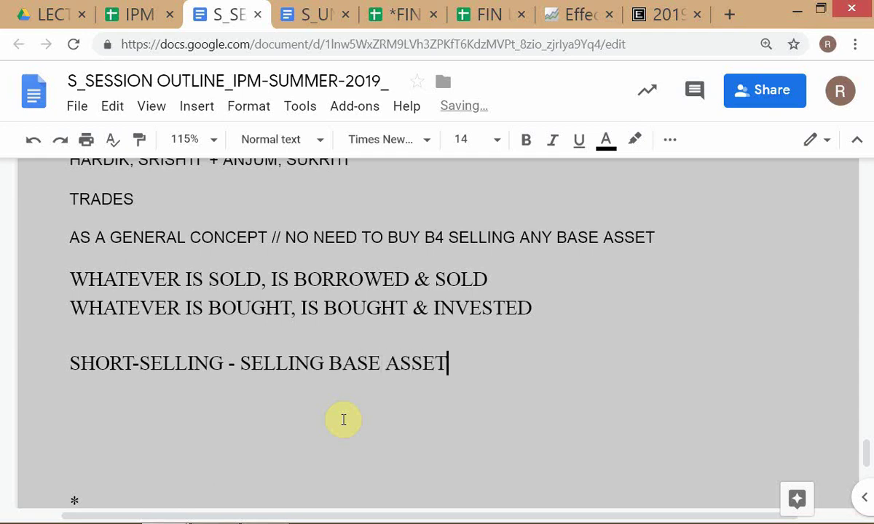
{"action": "type", "text": " THAT Y"}
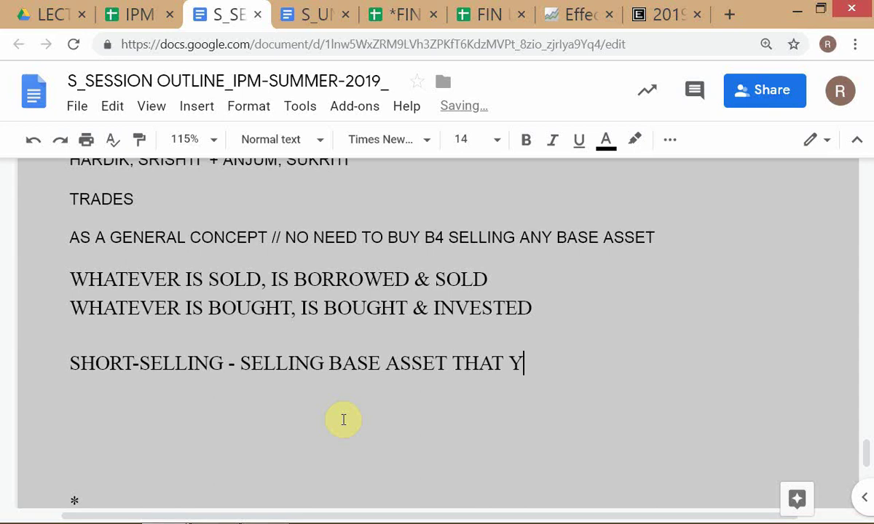
{"action": "type", "text": "OU DO NOT "}
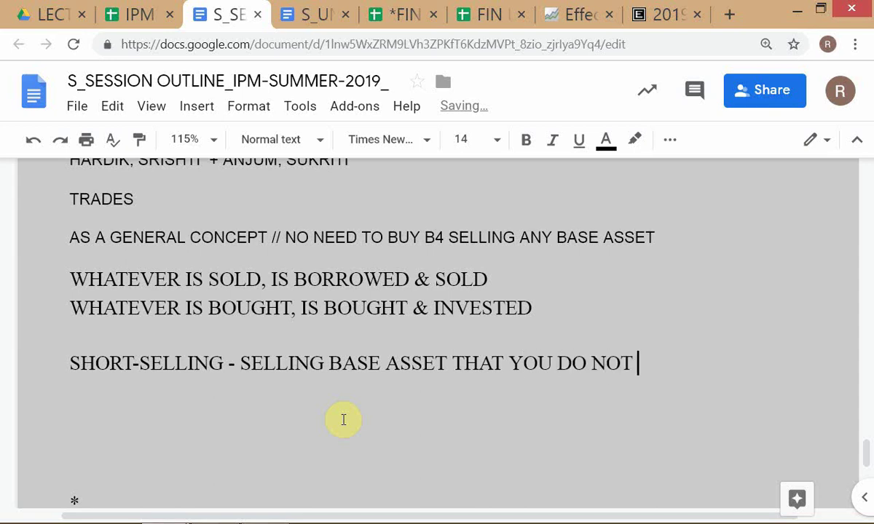
{"action": "type", "text": "CURRENTL"}
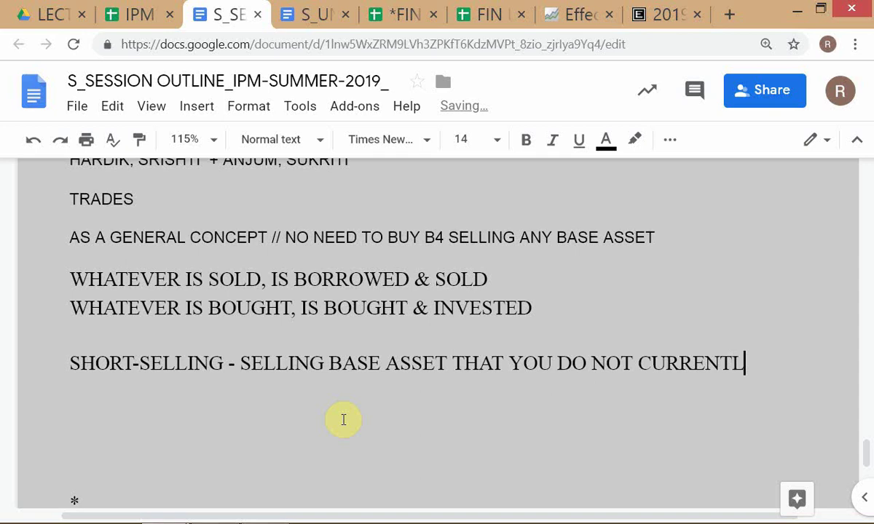
{"action": "type", "text": "Y HAVE A"}
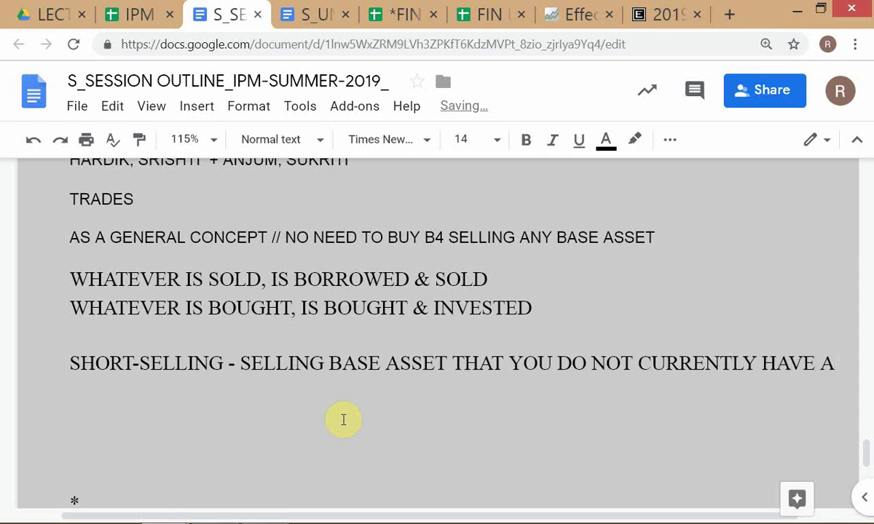
{"action": "type", "text": " LONG POSIT"}
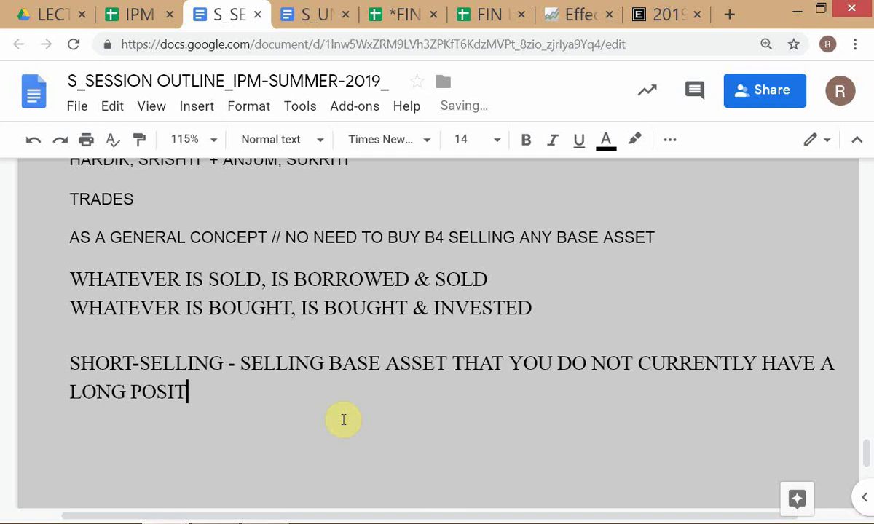
{"action": "type", "text": "ION IN"}
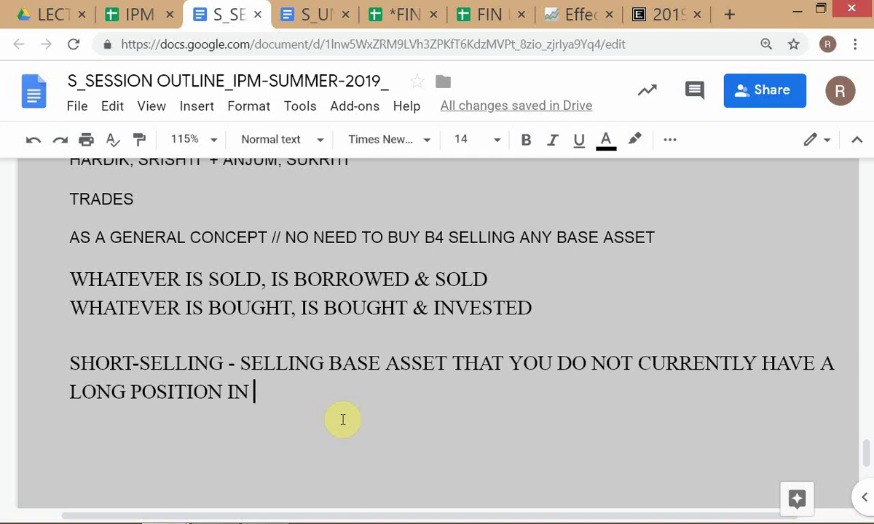
Step: Type 'DELIVERY VS INTRA-DAY' on a new line below the short-selling definition
{"action": "scroll", "coordinate": [343, 420], "scroll_direction": "down", "scroll_amount": 1}
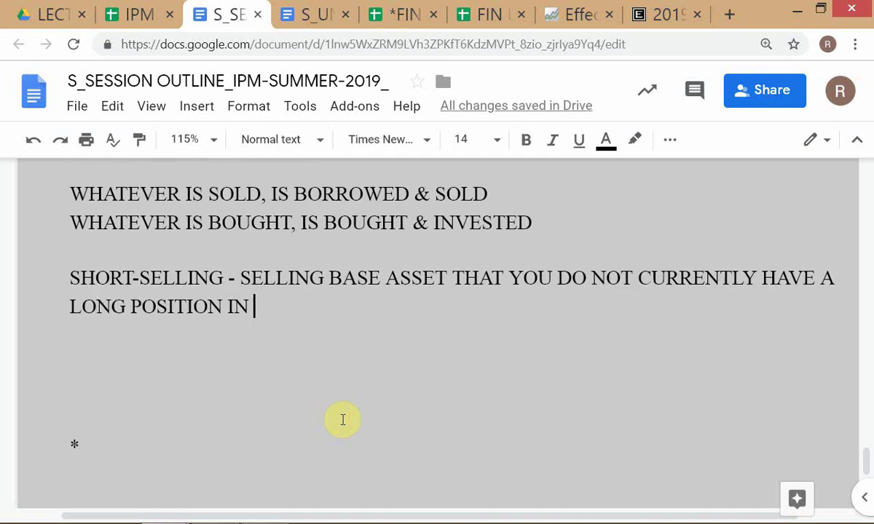
{"action": "key", "text": "Return"}
{"action": "key", "text": "Return"}
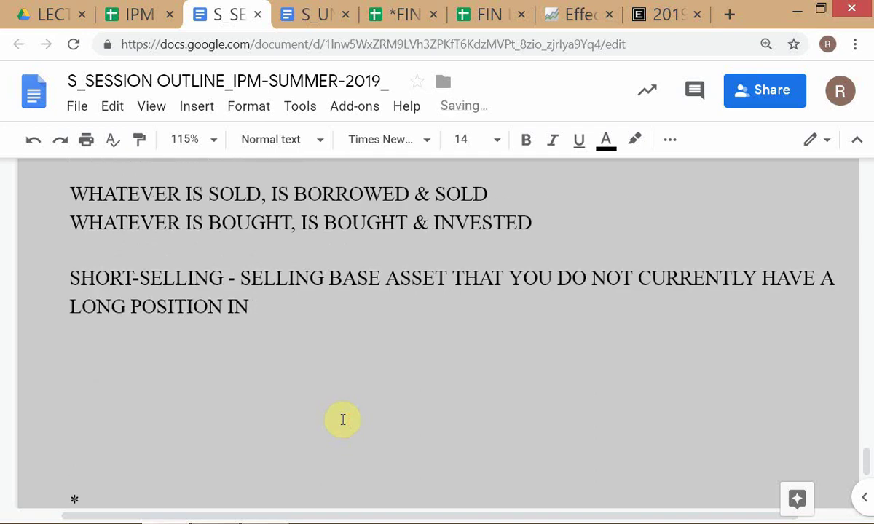
{"action": "type", "text": "DELIVERY "}
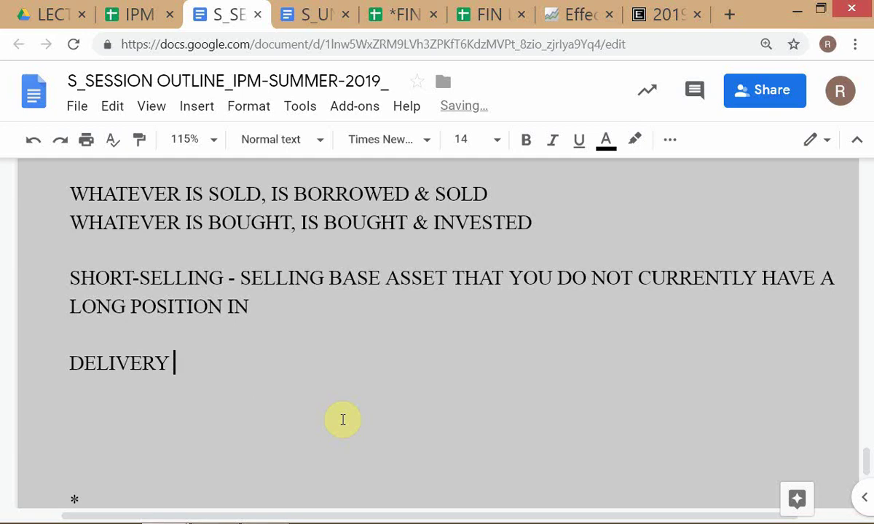
{"action": "type", "text": "VS INTRAD"}
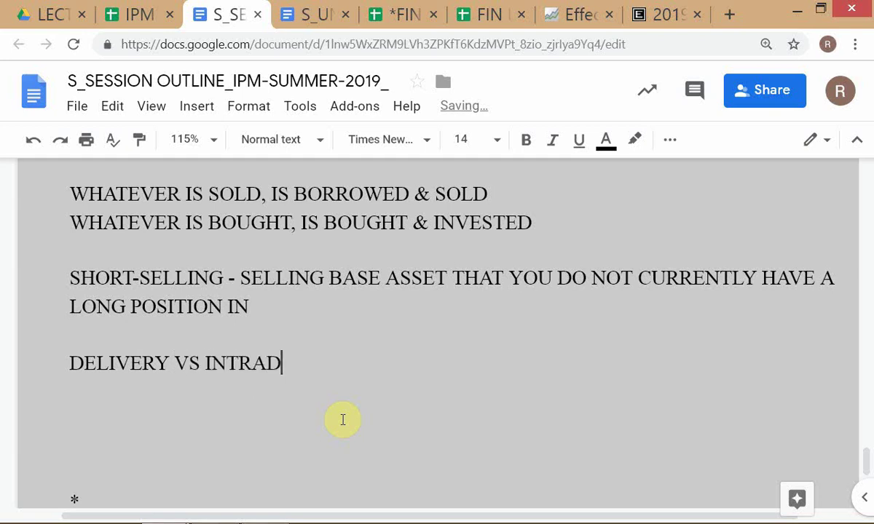
{"action": "key", "text": "BackSpace"}
{"action": "type", "text": "-AD"}
{"action": "key", "text": "BackSpace"}
{"action": "key", "text": "BackSpace"}
{"action": "type", "text": "DAY [DAY TRADING"}
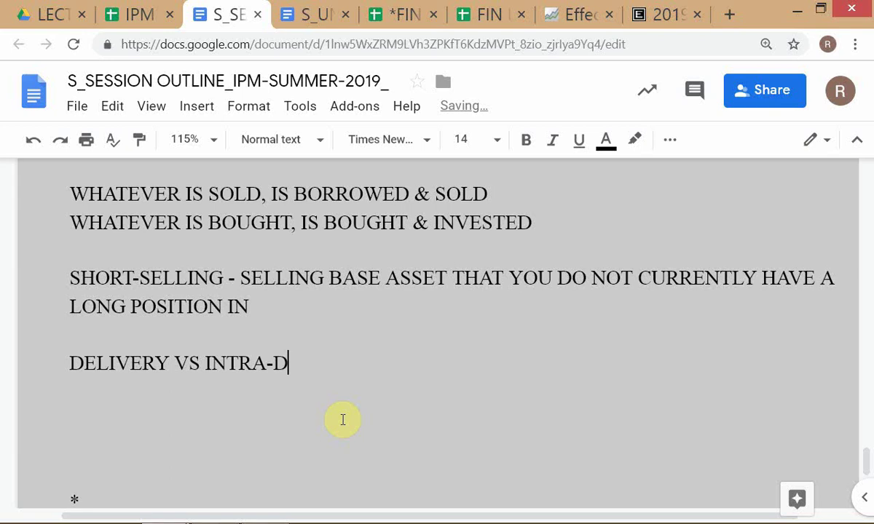
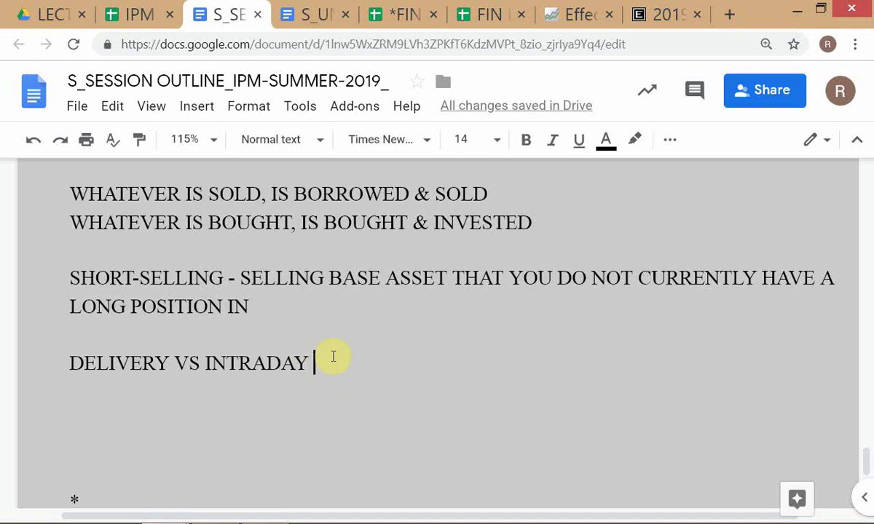
Step: Type the note [DAY TRADING] after INTRADAY on the DELIVERY VS INTRADAY line
{"action": "type", "text": "[DAY"}
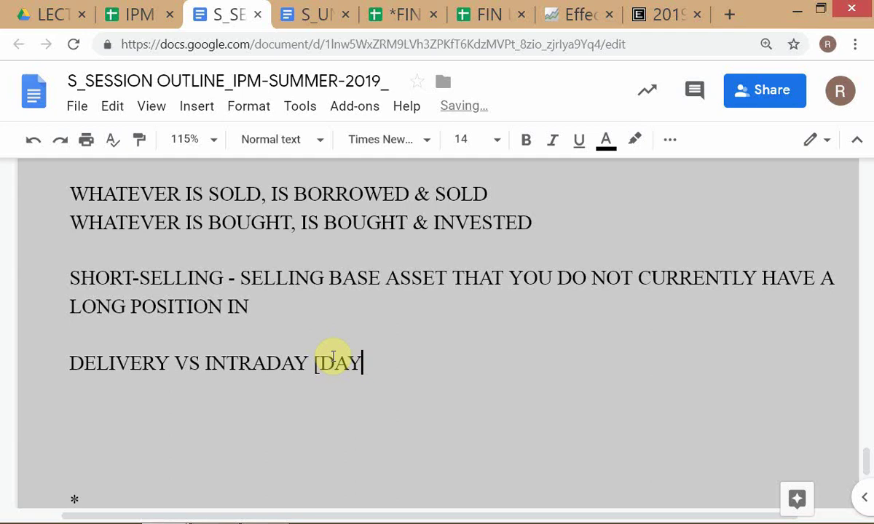
{"action": "type", "text": " TRADING"}
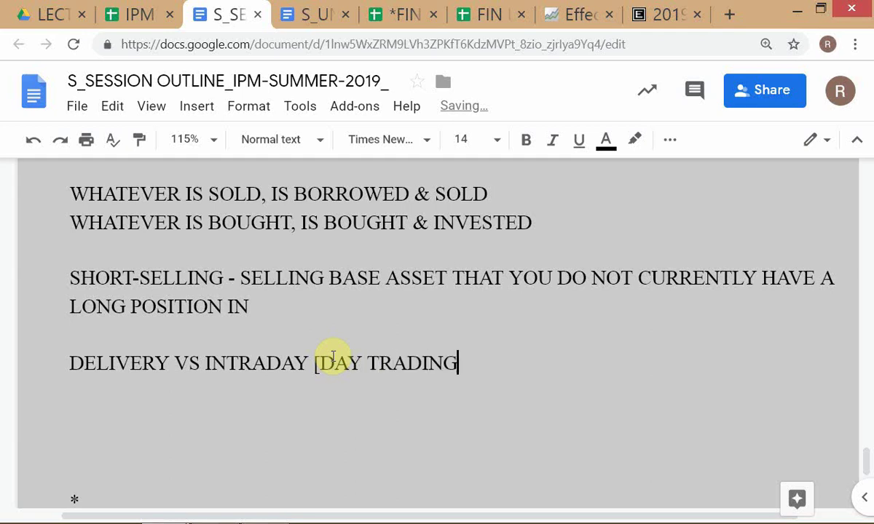
{"action": "type", "text": "]"}
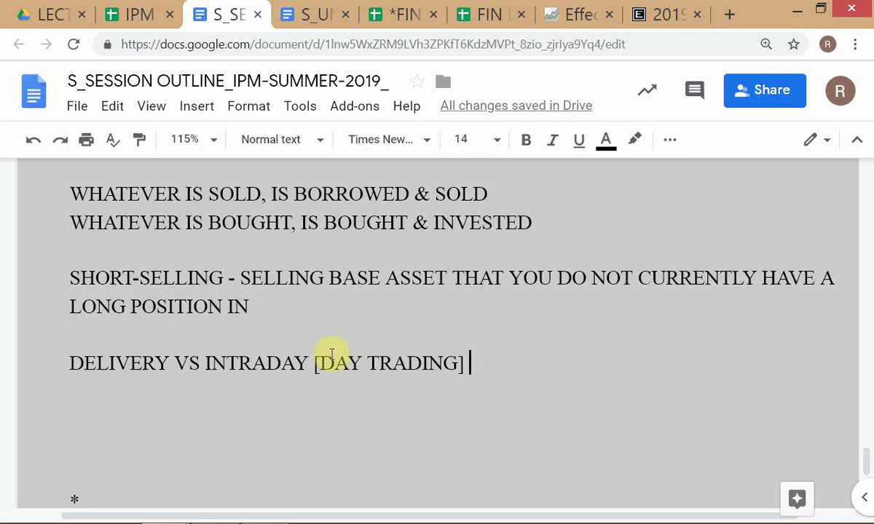
Step: Copy the [DAY TRADING] note and paste it right after DELIVERY
{"action": "left_click", "coordinate": [313, 363]}
{"action": "left_click", "coordinate": [494, 370], "text": "shift"}
{"action": "key", "text": "ctrl+c"}
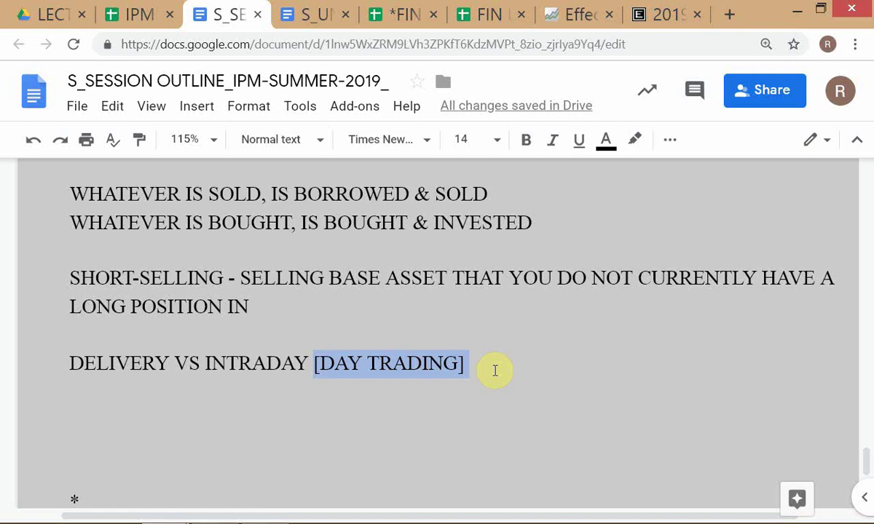
{"action": "key", "text": "Home"}
{"action": "key", "text": "Right"}
{"action": "key", "text": "Right"}
{"action": "key", "text": "Right"}
{"action": "key", "text": "Right"}
{"action": "key", "text": "Right"}
{"action": "key", "text": "Right"}
{"action": "key", "text": "Right"}
{"action": "key", "text": "Right"}
{"action": "key", "text": "Right"}
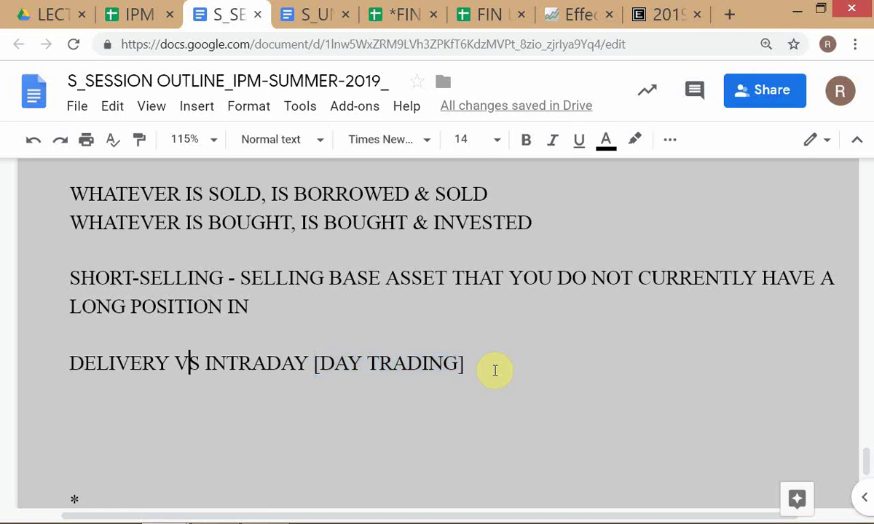
{"action": "key", "text": "ctrl+v"}
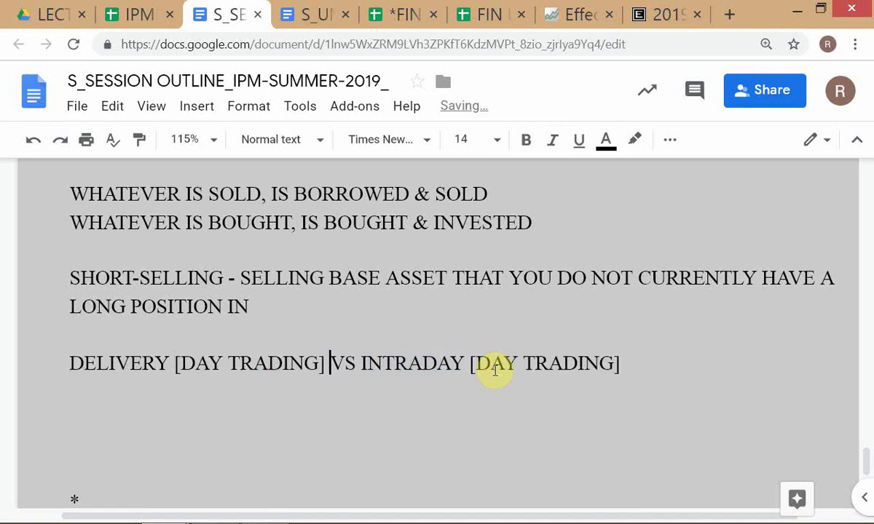
Step: Insert NOT and OR 'POSITION into the pasted note after DELIVERY
{"action": "key", "text": "Left"}
{"action": "key", "text": "Left"}
{"action": "key", "text": "Left"}
{"action": "key", "text": "Left"}
{"action": "key", "text": "Left"}
{"action": "key", "text": "Left"}
{"action": "key", "text": "Left"}
{"action": "key", "text": "Left"}
{"action": "key", "text": "Left"}
{"action": "key", "text": "Left"}
{"action": "key", "text": "Left"}
{"action": "key", "text": "Left"}
{"action": "key", "text": "Left"}
{"action": "key", "text": "Left"}
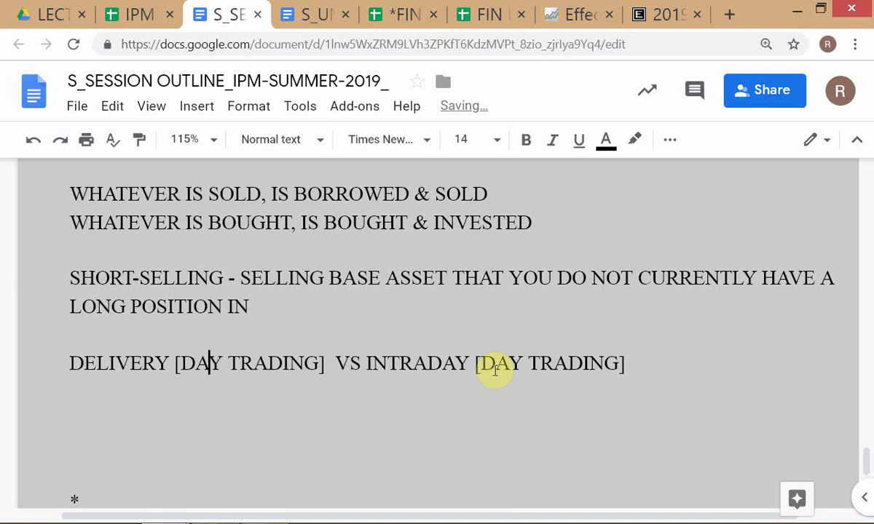
{"action": "type", "text": "NOT"}
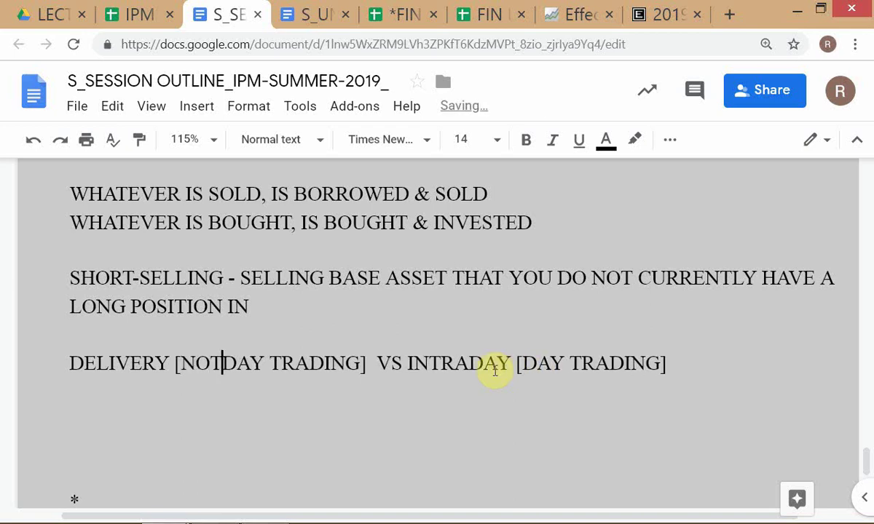
{"action": "key", "text": "Right"}
{"action": "key", "text": "Right"}
{"action": "key", "text": "Right"}
{"action": "key", "text": "Right"}
{"action": "key", "text": "Right"}
{"action": "key", "text": "Right"}
{"action": "key", "text": "Right"}
{"action": "key", "text": "Right"}
{"action": "key", "text": "Right"}
{"action": "key", "text": "Right"}
{"action": "key", "text": "Right"}
{"action": "key", "text": "Right"}
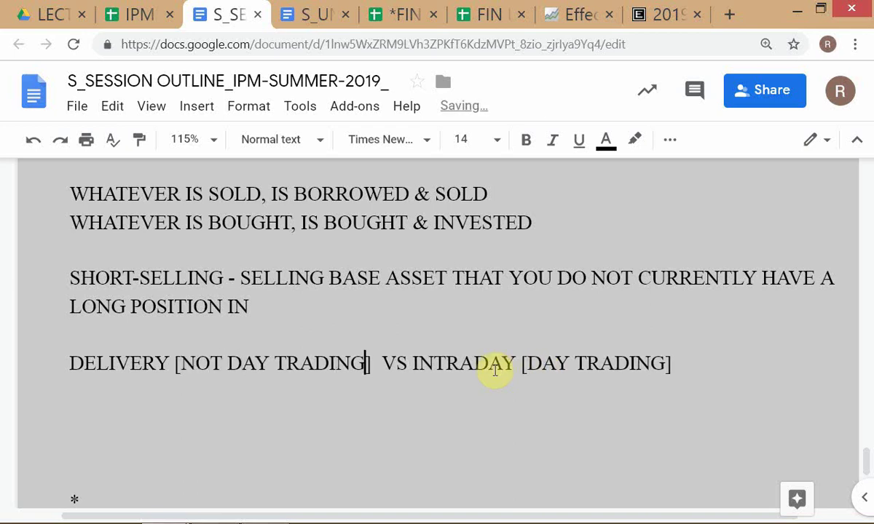
{"action": "key", "text": "BackSpace"}
{"action": "type", "text": "OR"}
{"action": "type", "text": " 'PSOI"}
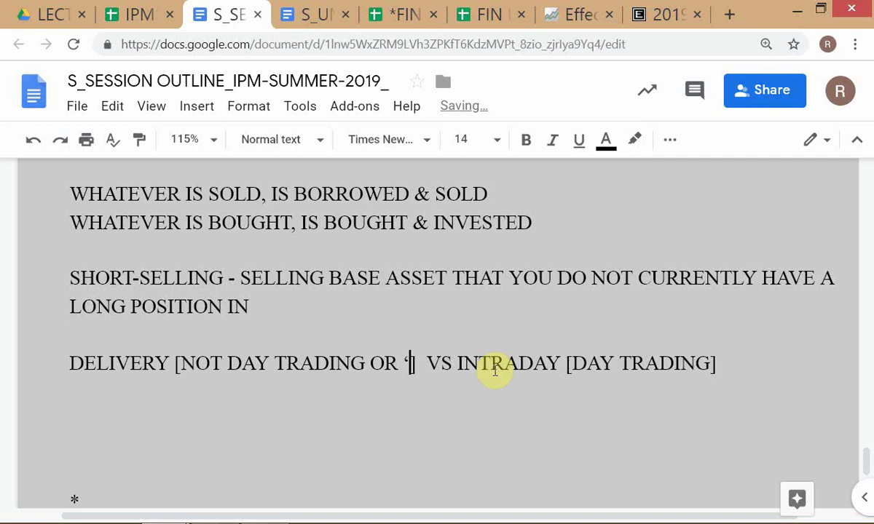
{"action": "type", "text": "TON]"}
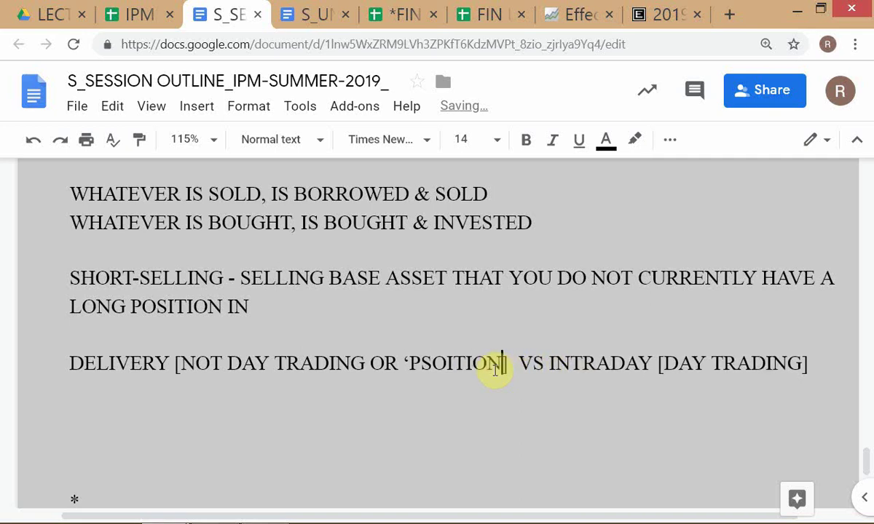
Step: Fix the POSITION misspelling and finish the note as [NOT DAY TRADING OR 'POSITION TRADING']
{"action": "key", "text": "Left"}
{"action": "key", "text": "Left"}
{"action": "key", "text": "Left"}
{"action": "key", "text": "Left"}
{"action": "key", "text": "Left"}
{"action": "key", "text": "Left"}
{"action": "key", "text": "Left"}
{"action": "key", "text": "Delete"}
{"action": "key", "text": "Right"}
{"action": "type", "text": "S"}
{"action": "key", "text": "Right"}
{"action": "key", "text": "Right"}
{"action": "key", "text": "Right"}
{"action": "key", "text": "Right"}
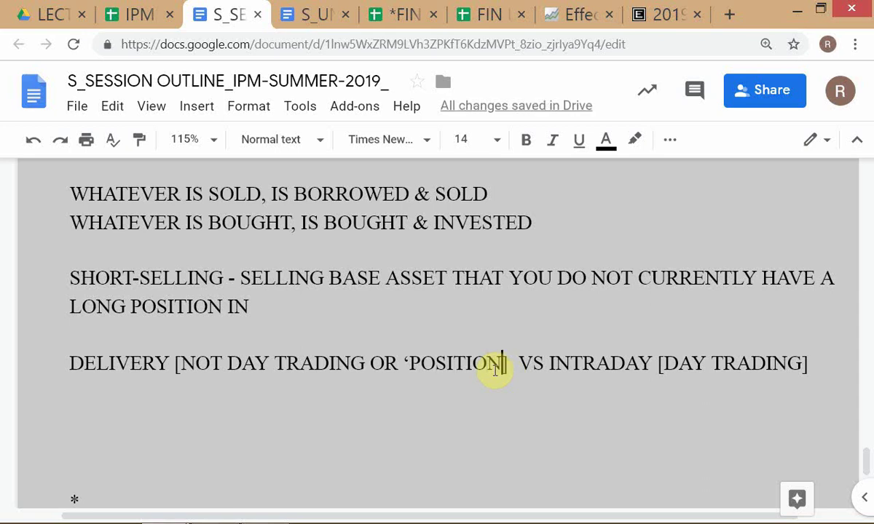
{"action": "type", "text": "TRAD"}
{"action": "type", "text": "ING'"}
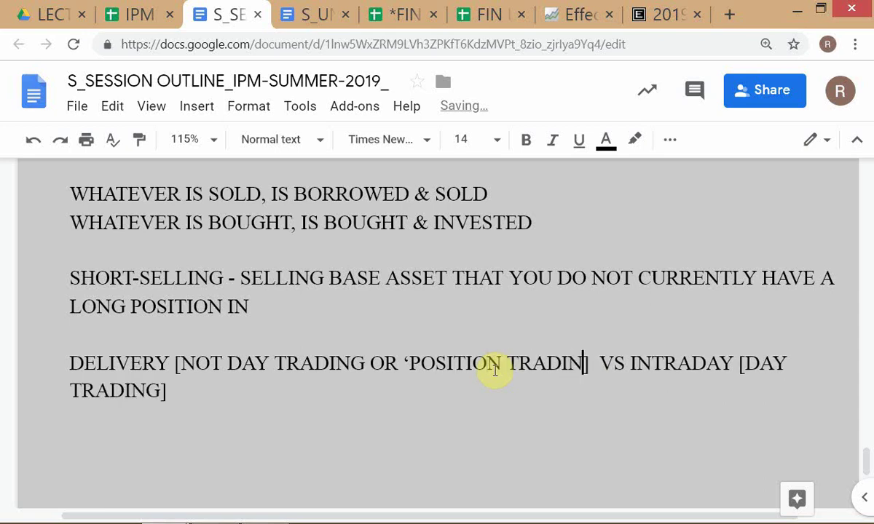
{"action": "key", "text": "BackSpace"}
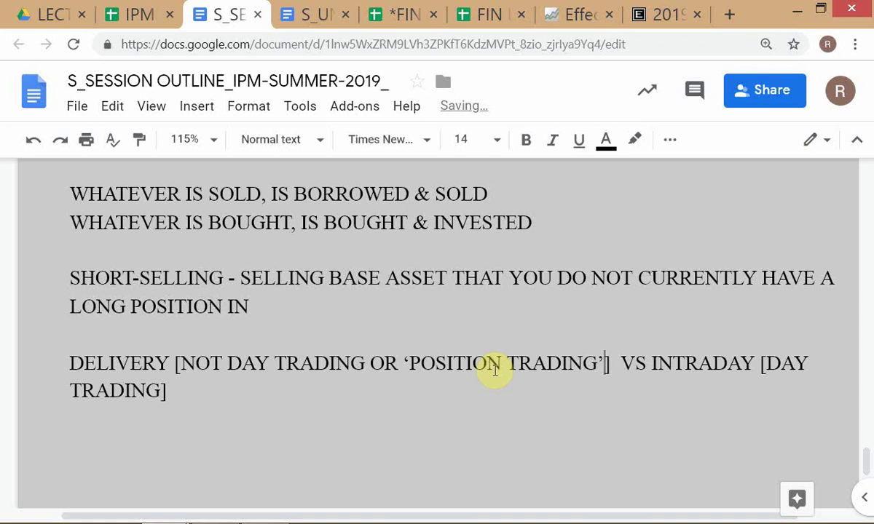
{"action": "key", "text": "Down"}
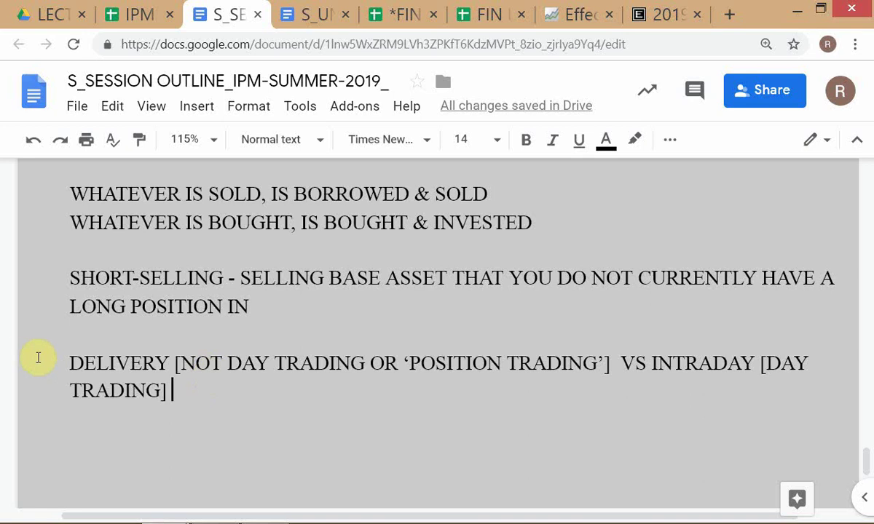
Step: Make the words DELIVERY and INTRADAY bold
{"action": "left_click_drag", "start_coordinate": [68, 362], "coordinate": [173, 363]}
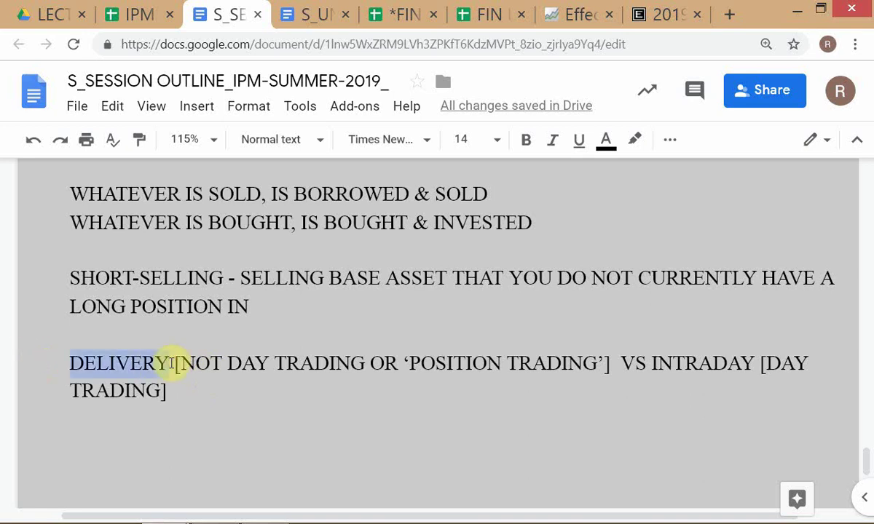
{"action": "key", "text": "ctrl+b"}
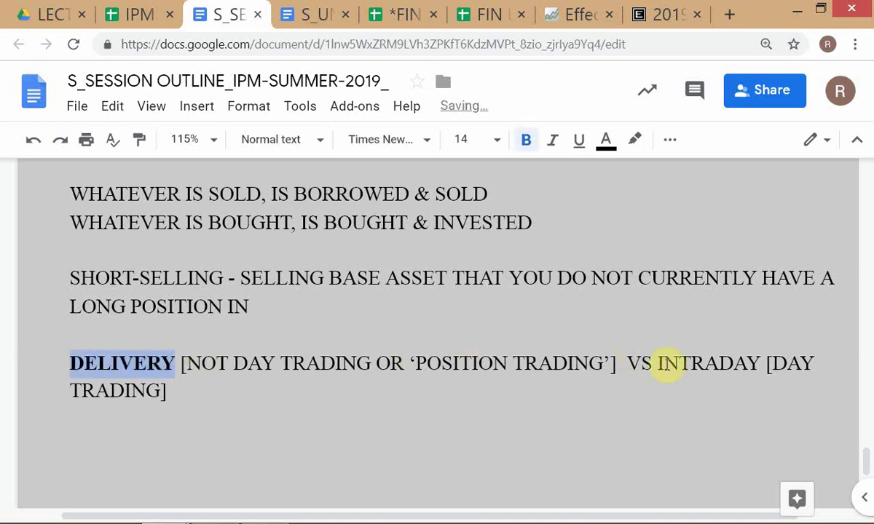
{"action": "left_click", "coordinate": [659, 364]}
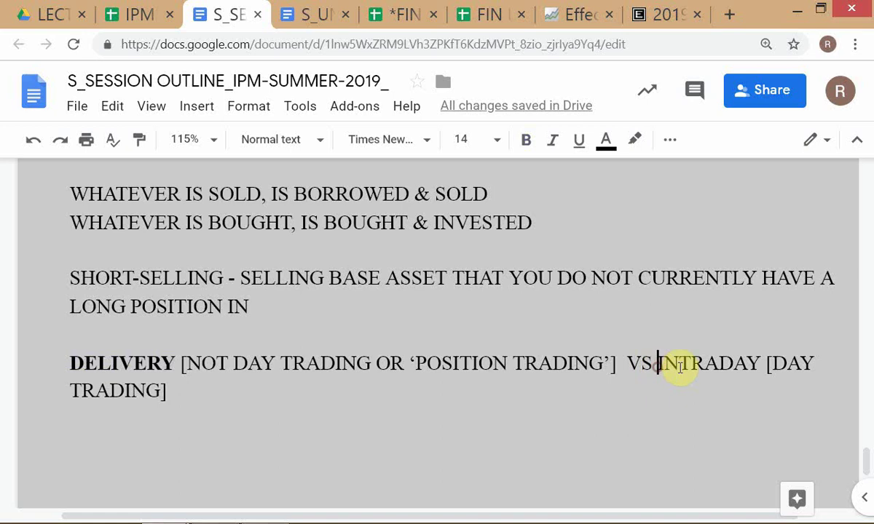
{"action": "left_click", "coordinate": [760, 363], "text": "shift"}
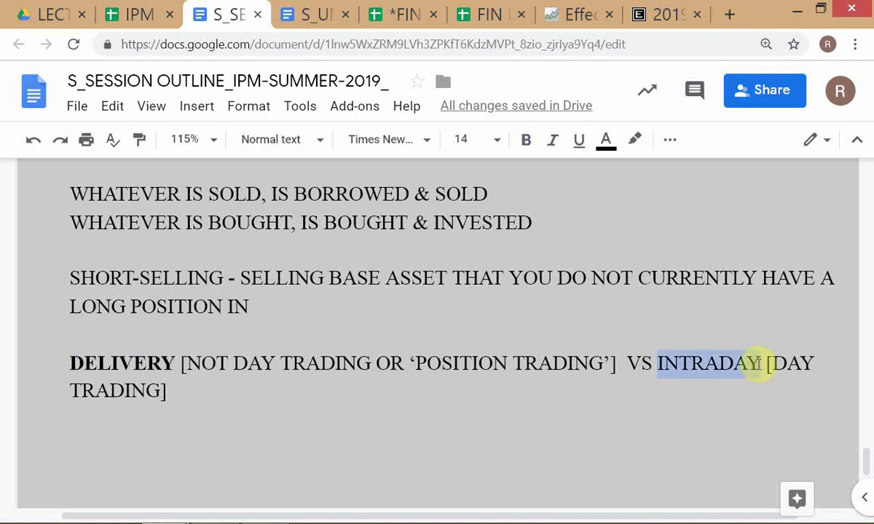
{"action": "key", "text": "ctrl+b"}
{"action": "left_click", "coordinate": [743, 396]}
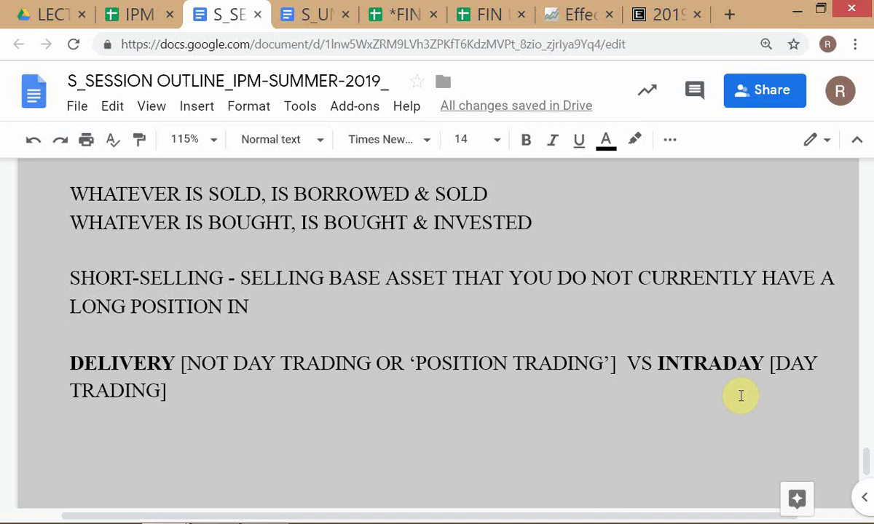
Step: Undo a stray asterisk on a blank line and return to Trader Workstation
{"action": "left_click", "coordinate": [522, 331]}
{"action": "left_click", "coordinate": [469, 449]}
{"action": "type", "text": "*"}
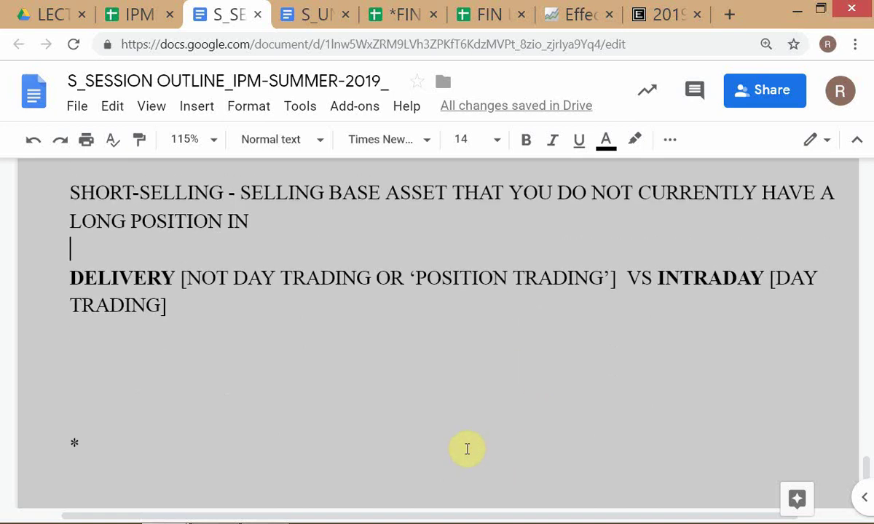
{"action": "key", "text": "ctrl+z"}
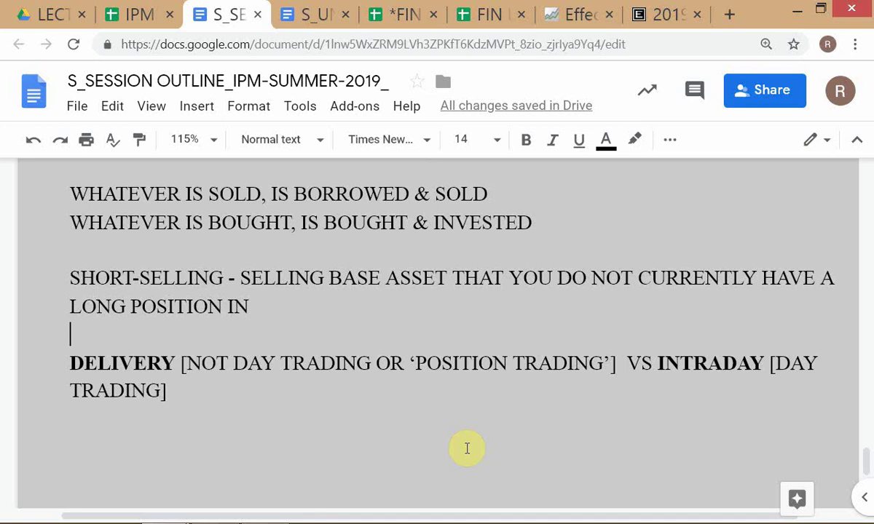
{"action": "key", "text": "alt+Tab"}
{"action": "key", "text": "alt+Tab"}
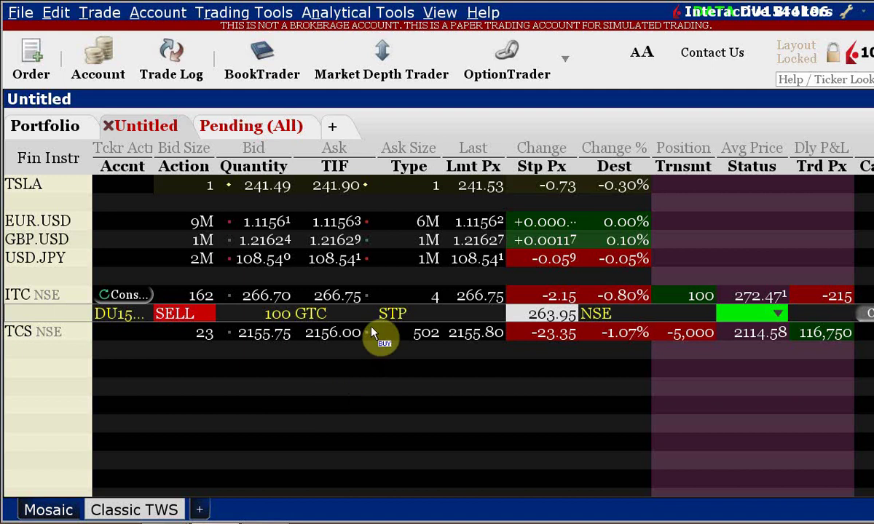
Step: Keep the ITC SELL 100 stop order at 263.95 on GTC time in force
{"action": "left_click", "coordinate": [345, 321]}
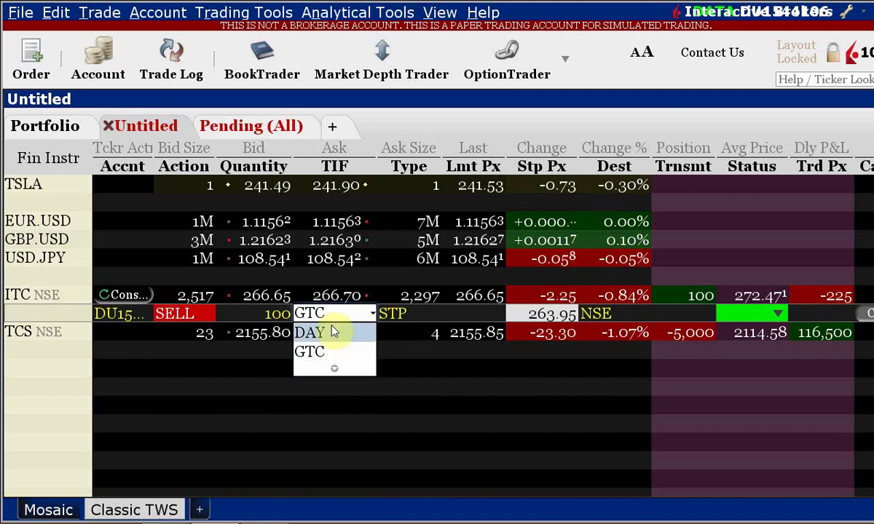
{"action": "left_click", "coordinate": [339, 409]}
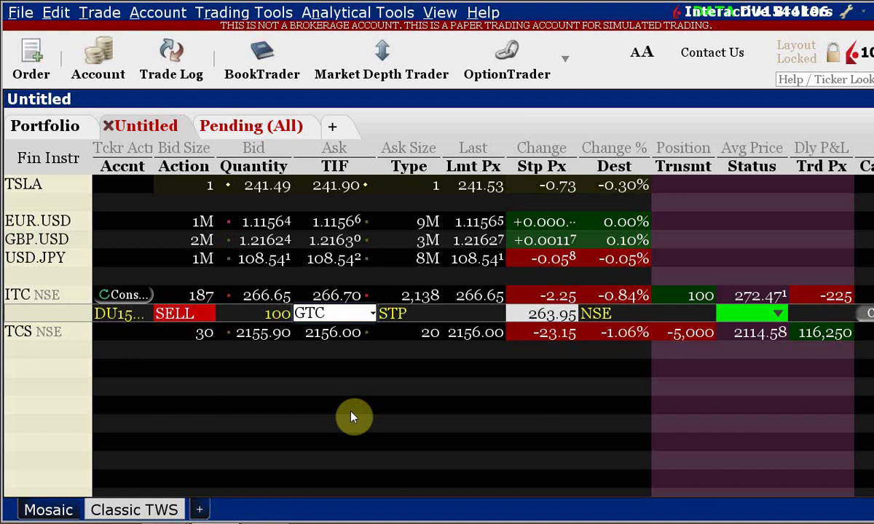
{"action": "left_click", "coordinate": [372, 314]}
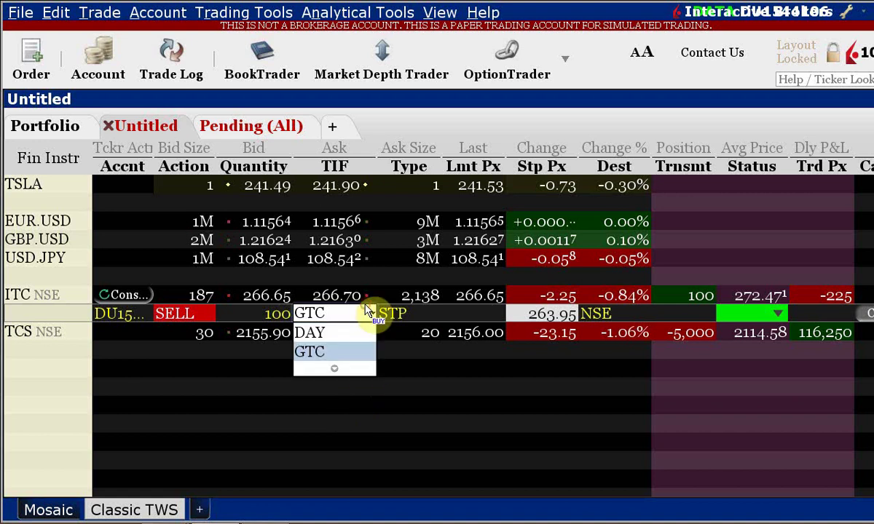
{"action": "left_click", "coordinate": [455, 412]}
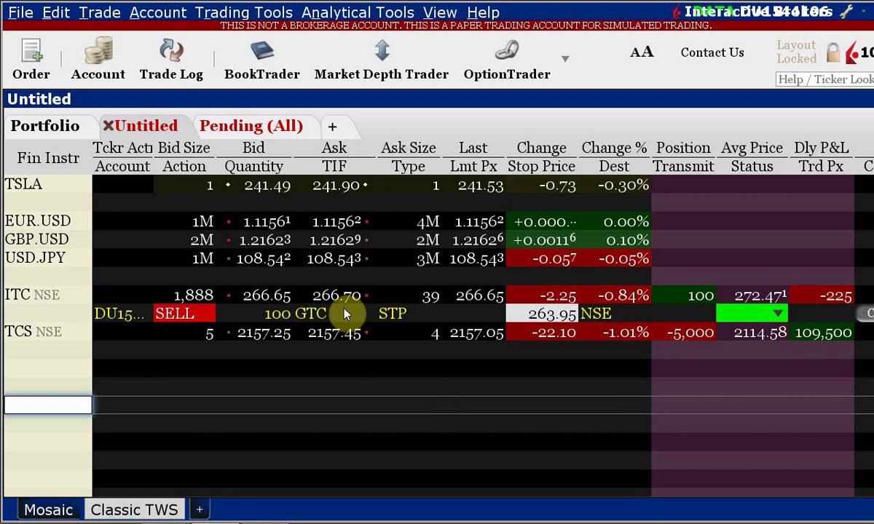
{"action": "mouse_move", "coordinate": [336, 168]}
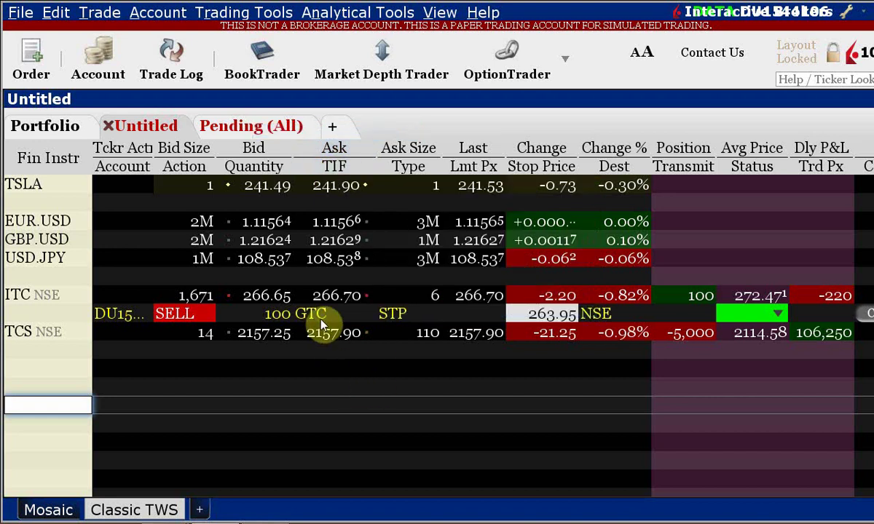
{"action": "mouse_move", "coordinate": [321, 322]}
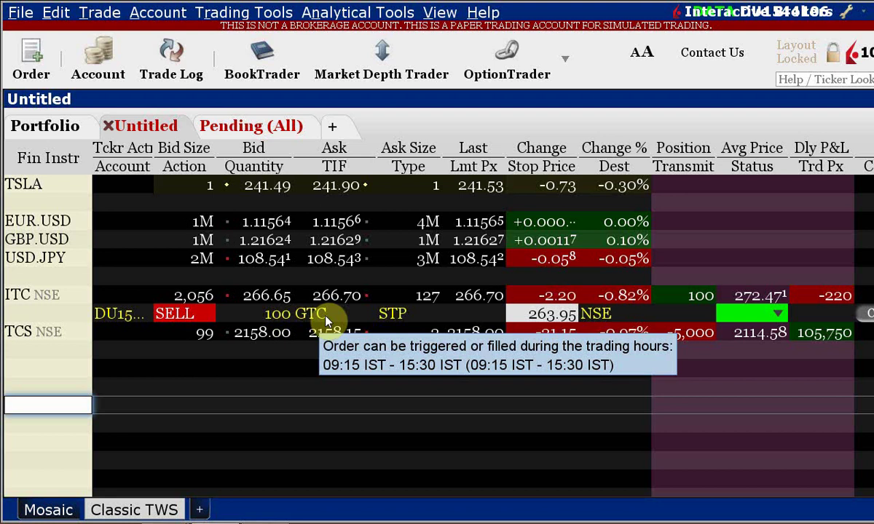
Step: Look at the DELIVERY line in the Google Docs notes, then go back to TWS
{"action": "key", "text": "alt+Tab"}
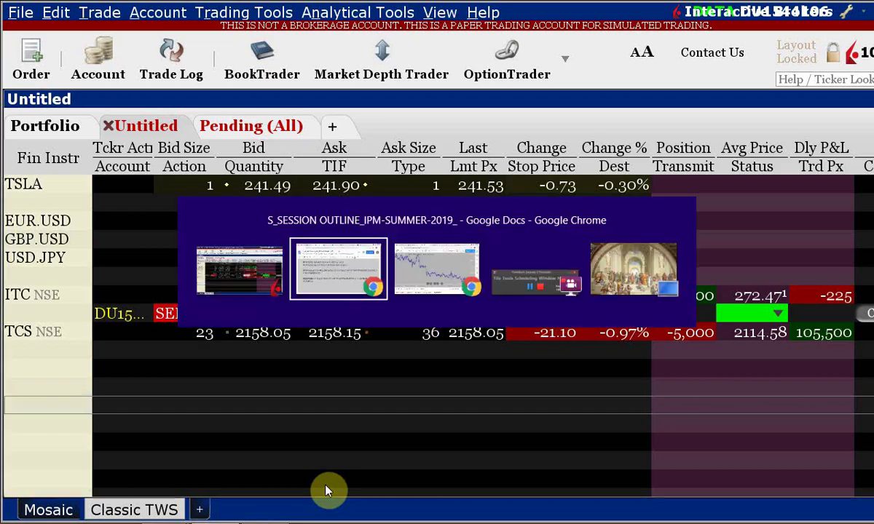
{"action": "key", "text": "alt+Tab"}
{"action": "key", "text": "alt+Tab"}
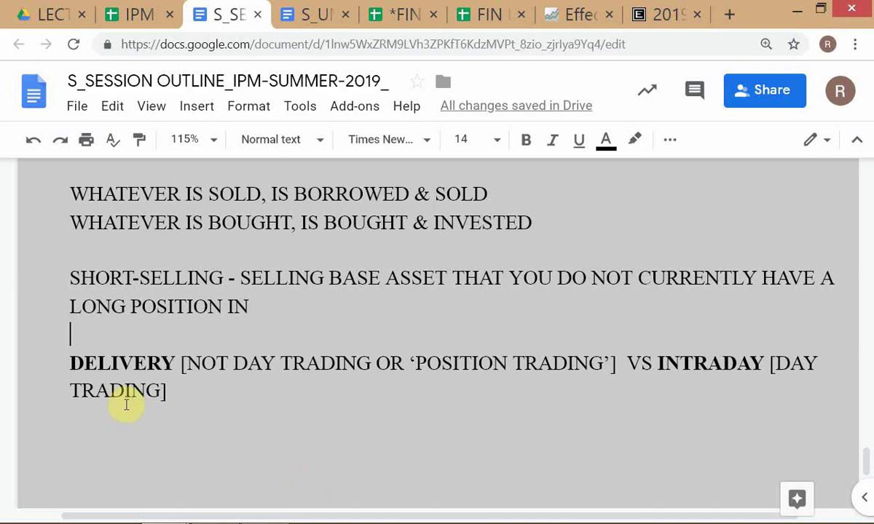
{"action": "left_click", "coordinate": [162, 362]}
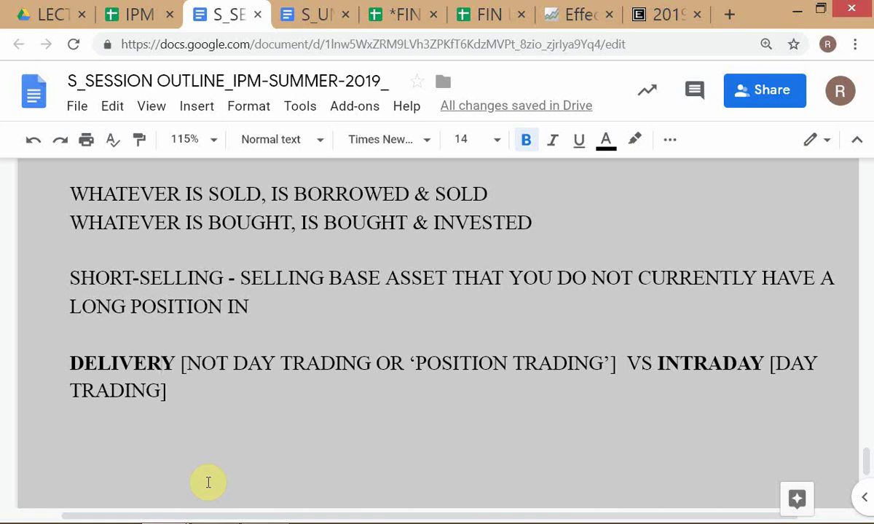
{"action": "key", "text": "alt+Tab"}
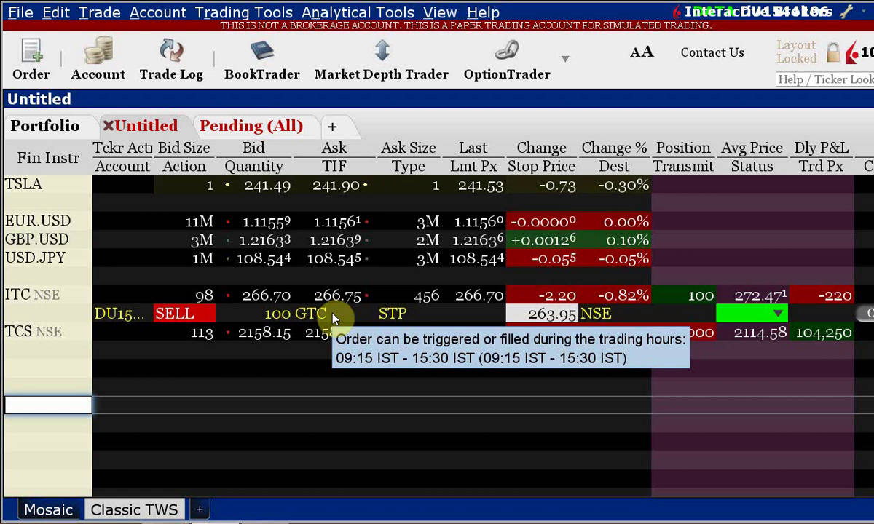
Step: Check the ITC order's Ask/TIF column help in TWS, then return to the Google Docs outline
{"action": "key", "text": "alt+Tab"}
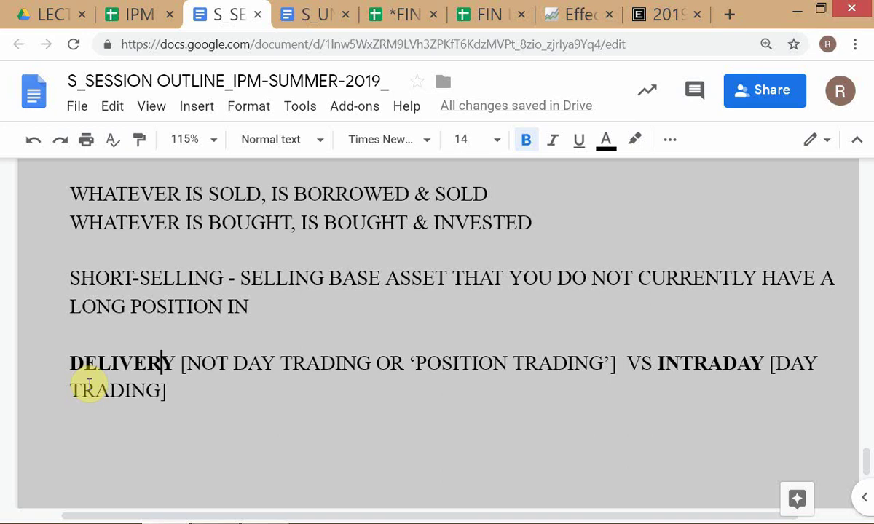
{"action": "key", "text": "alt+Tab"}
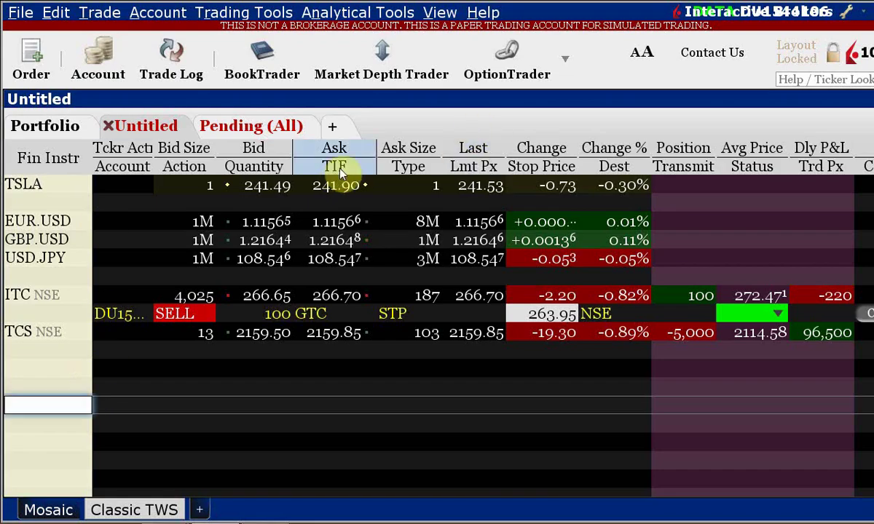
{"action": "mouse_move", "coordinate": [339, 172]}
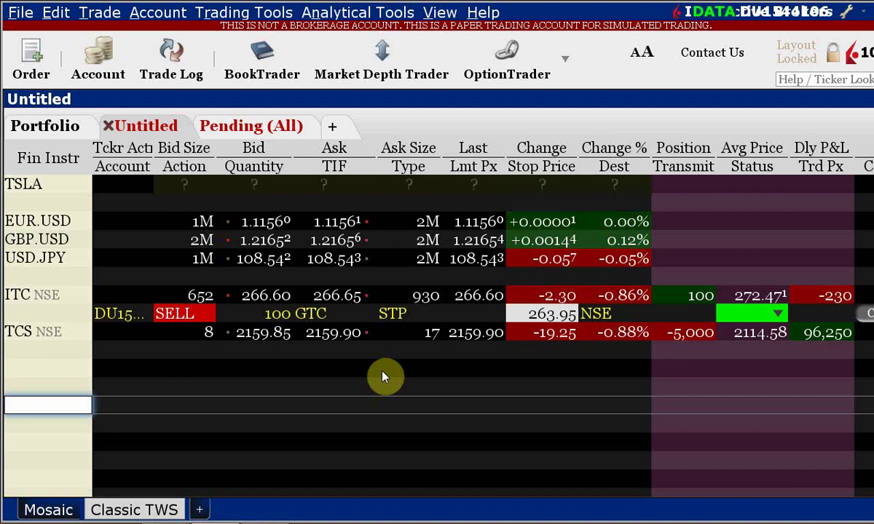
{"action": "key", "text": "alt+Tab"}
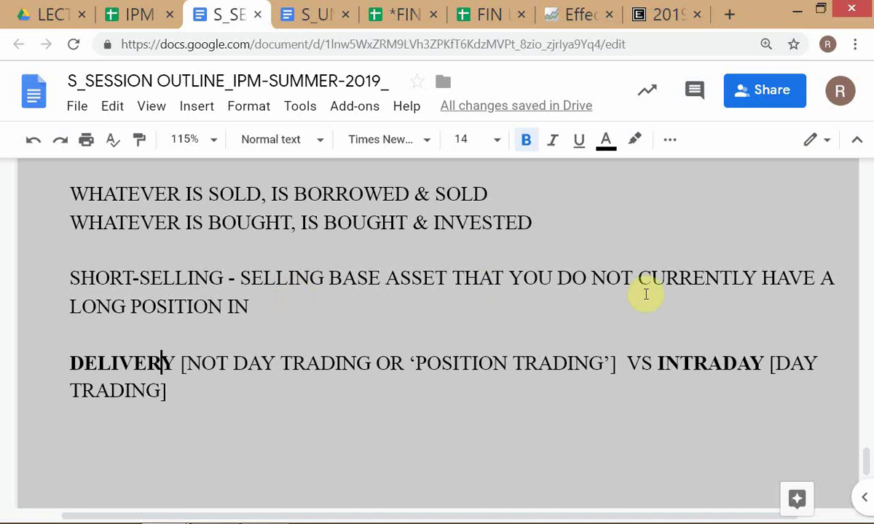
Step: Add '-BUY BORROWING IT & SELLING IT' after LONG POSITION IN in the short-selling definition
{"action": "left_click", "coordinate": [259, 307]}
{"action": "type", "text": "-BUY"}
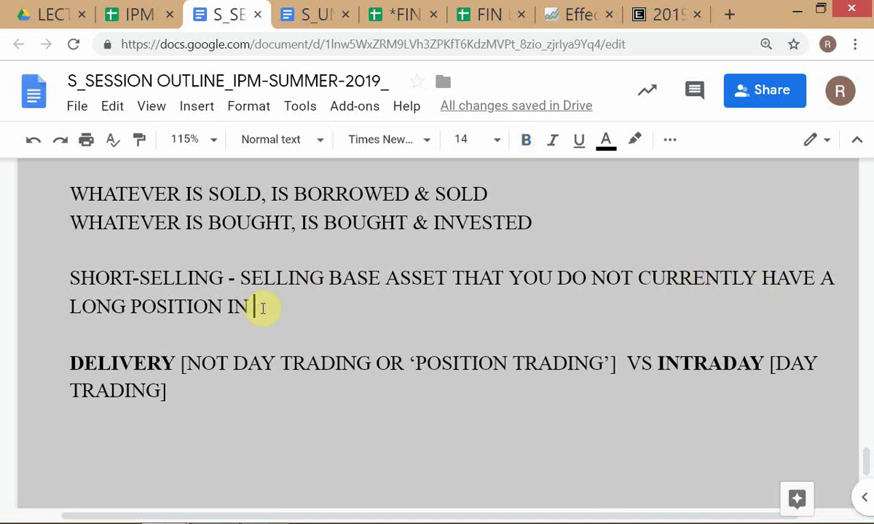
{"action": "key", "text": "BackSpace"}
{"action": "key", "text": "BackSpace"}
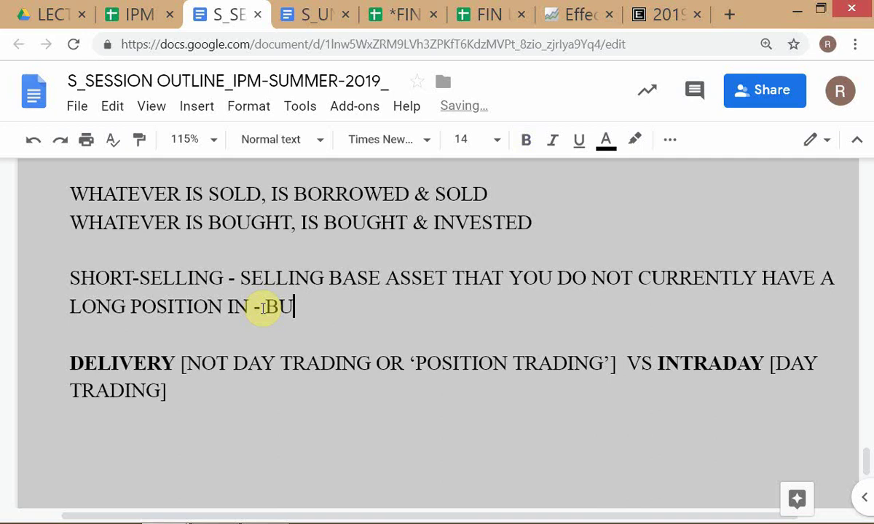
{"action": "type", "text": "Y BORROWING"}
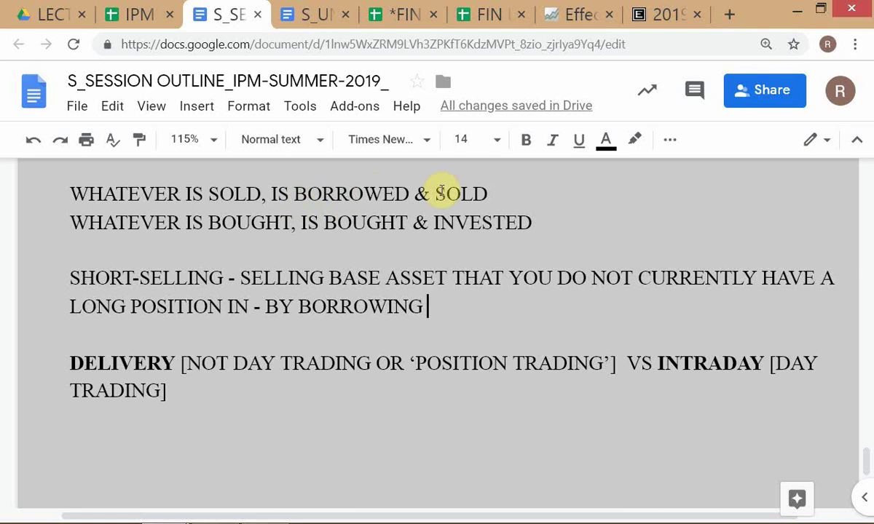
{"action": "type", "text": " IT "}
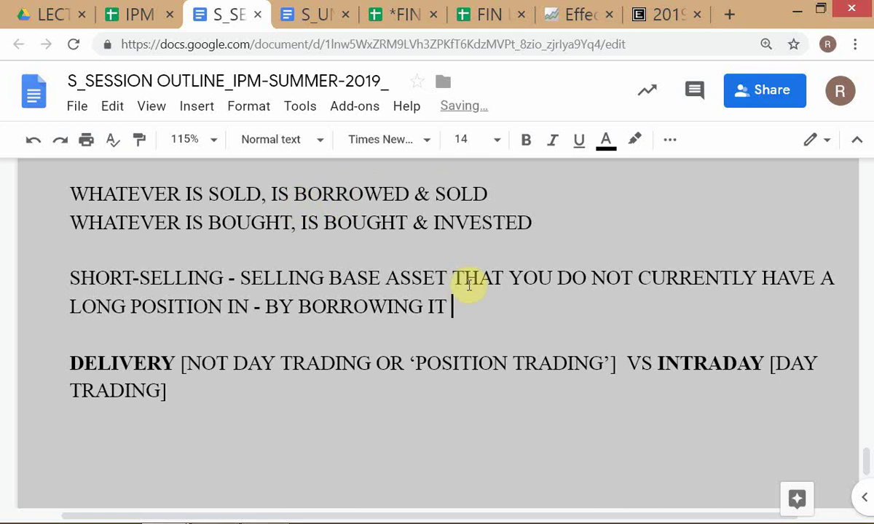
{"action": "type", "text": "& SELLING IT"}
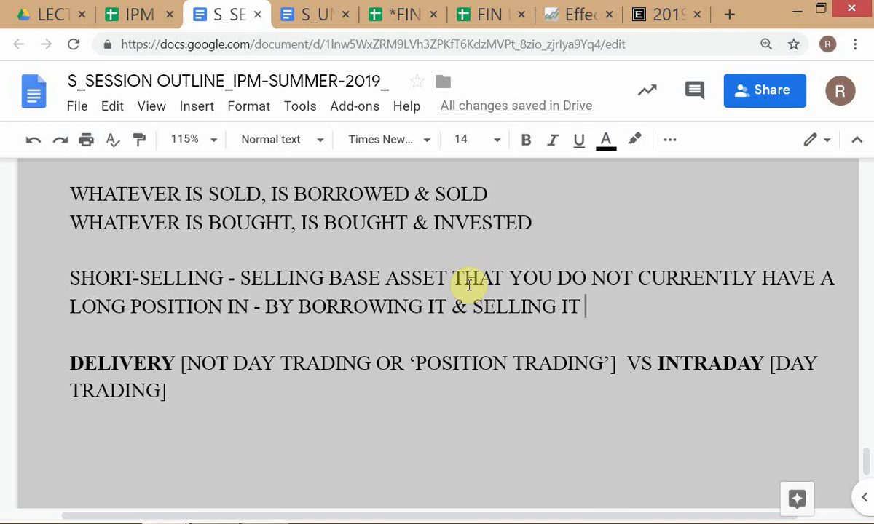
{"action": "left_click", "coordinate": [646, 179]}
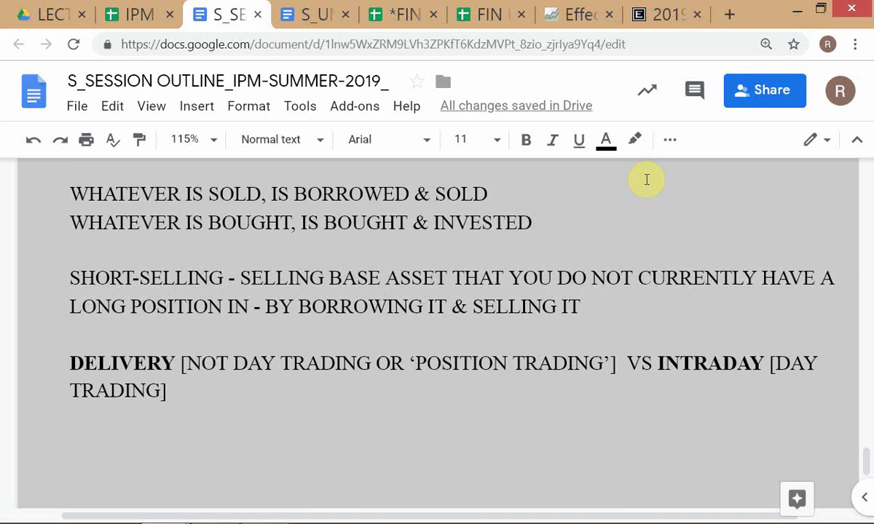
{"action": "left_click", "coordinate": [357, 445]}
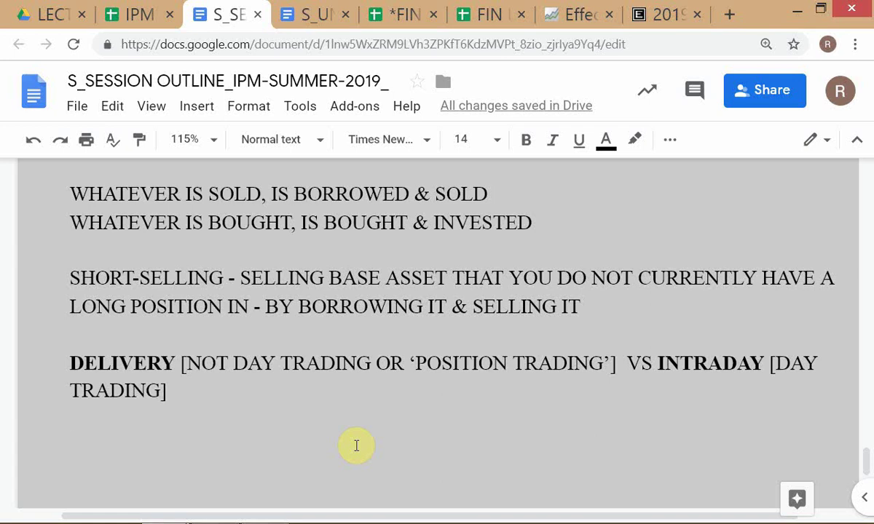
Step: Zoom the TradingView ITC chart into July's 15-minute swings near 264, then return to TWS
{"action": "key", "text": "alt+Tab"}
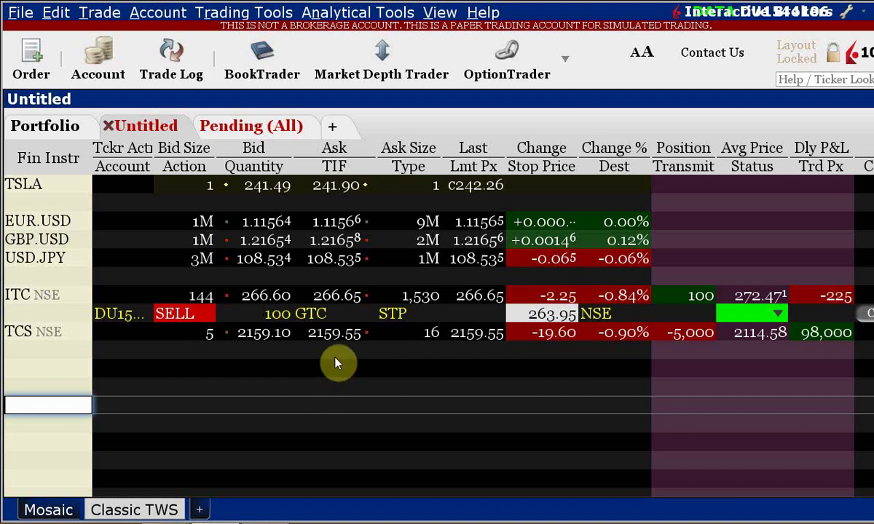
{"action": "key", "text": "alt+Tab"}
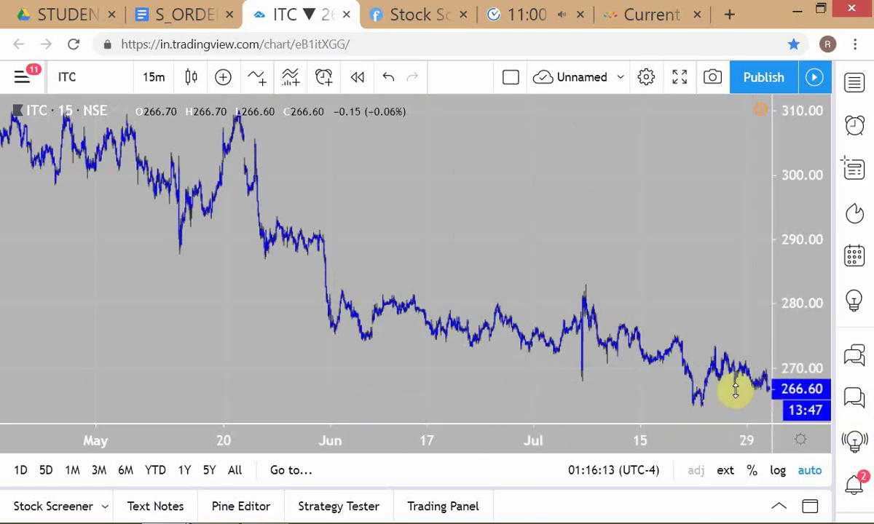
{"action": "scroll", "coordinate": [639, 421], "scroll_direction": "up", "scroll_amount": 6}
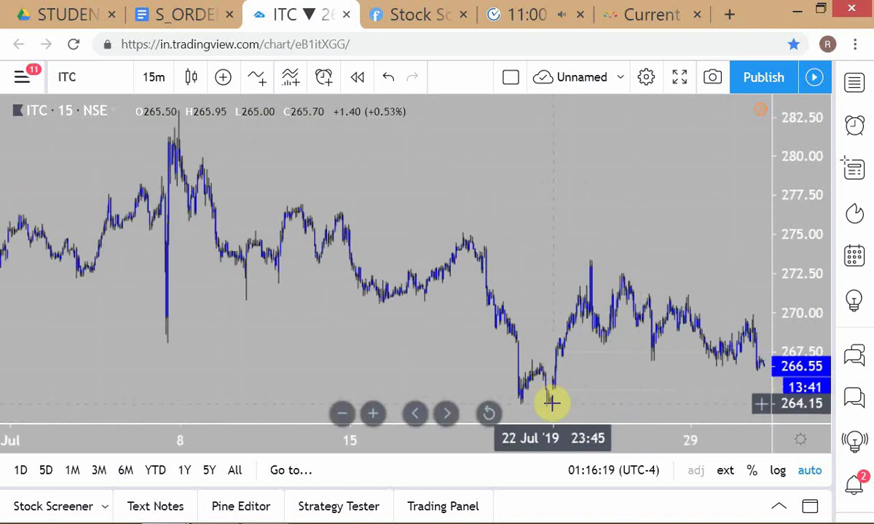
{"action": "key", "text": "alt+Tab"}
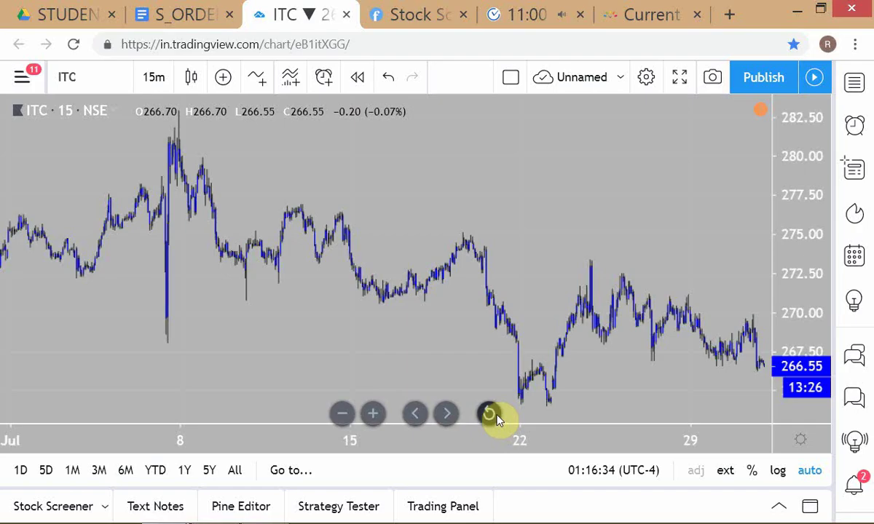
Step: Check the ITC SELL 100 GTC stop order row at 263.95 in the TWS portfolio
{"action": "left_click", "coordinate": [490, 414]}
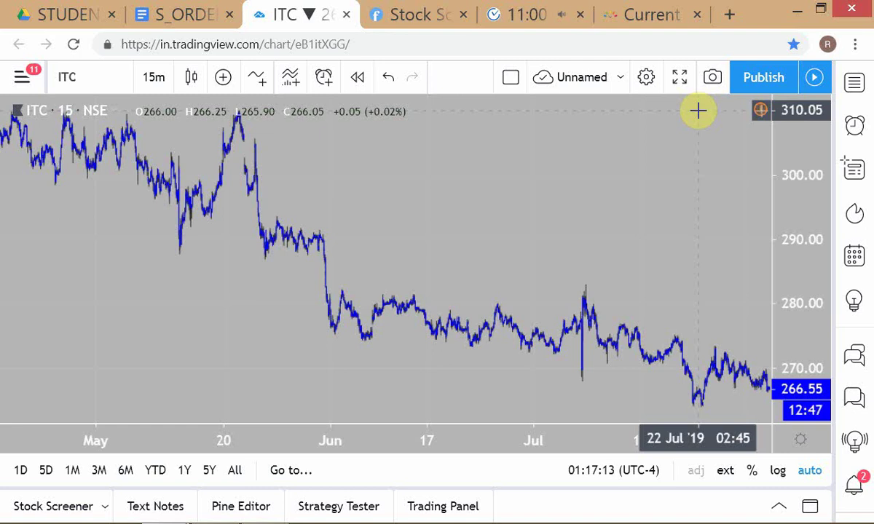
Step: Select the ITC 100-share position in TWS, then switch to the TradingView ITC 15-minute chart
{"action": "key", "text": "alt+Tab"}
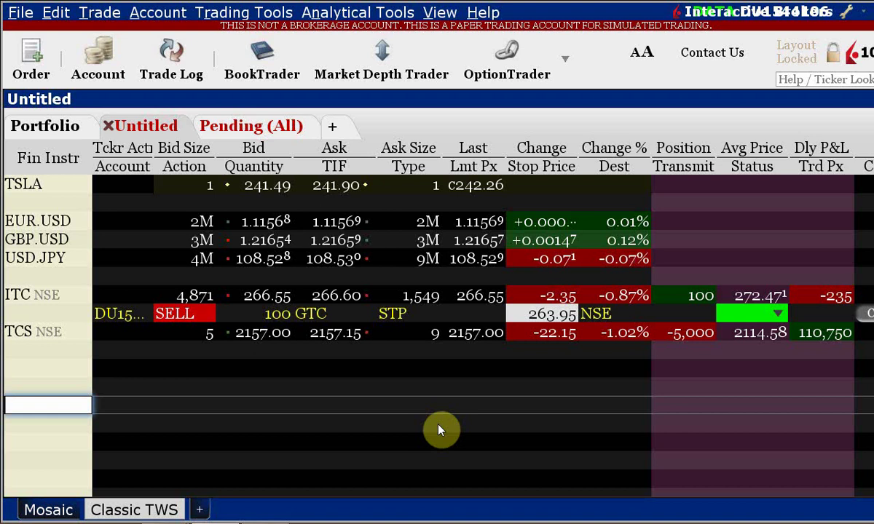
{"action": "left_click", "coordinate": [694, 297]}
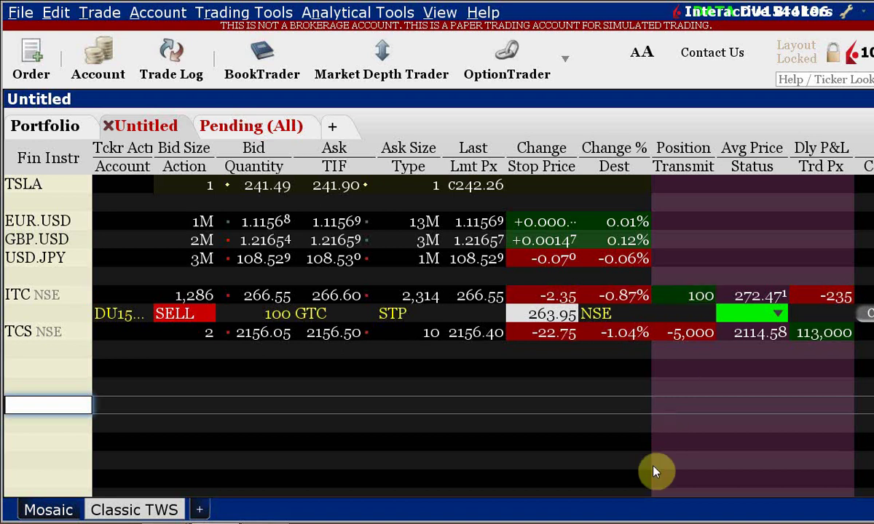
{"action": "key", "text": "alt+Tab"}
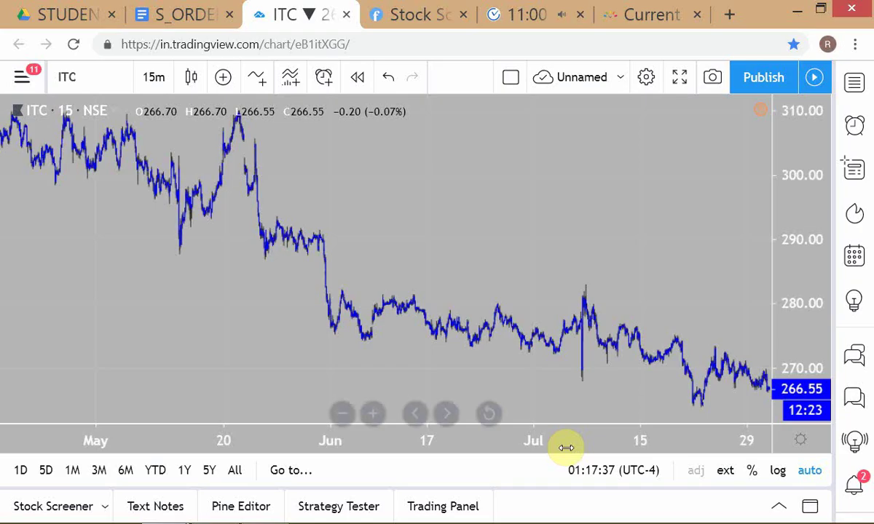
{"action": "key", "text": "alt+Tab"}
{"action": "key", "text": "alt+Tab"}
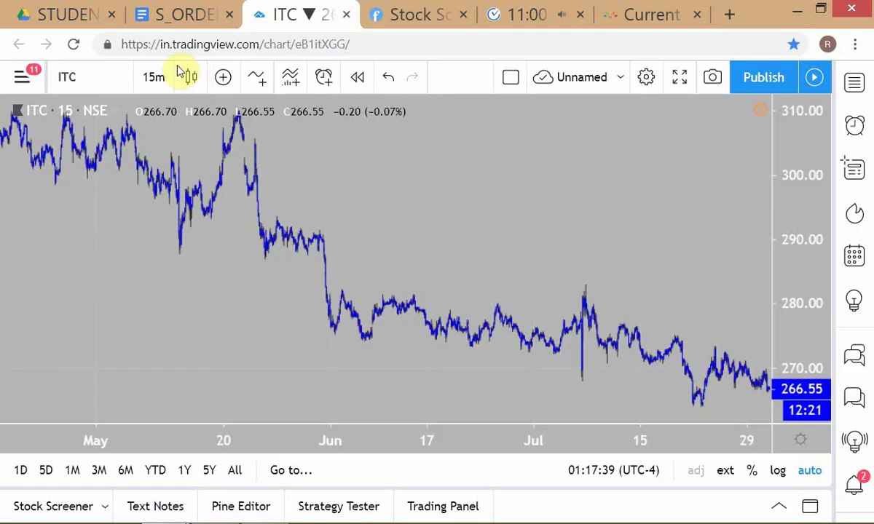
Step: Cycle through the open windows and land on the ITC price chart
{"action": "left_click", "coordinate": [172, 16]}
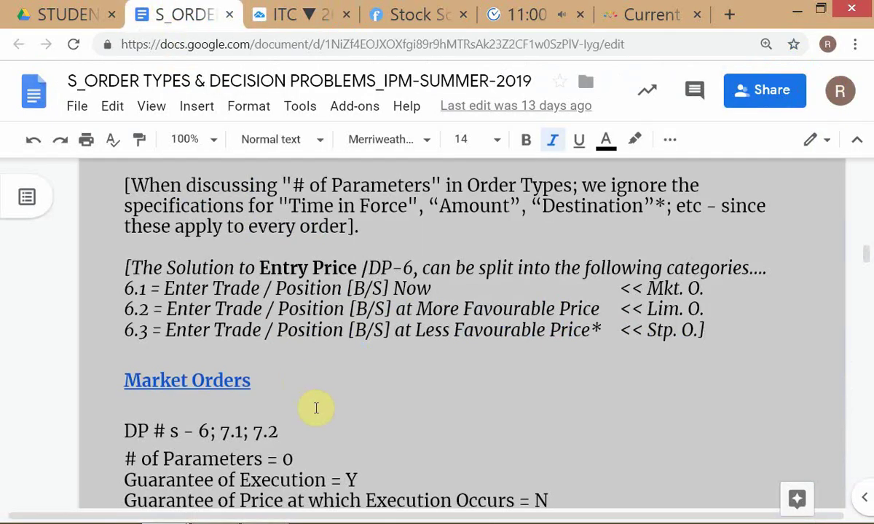
{"action": "key", "text": "alt+Tab"}
{"action": "key", "text": "alt+Tab"}
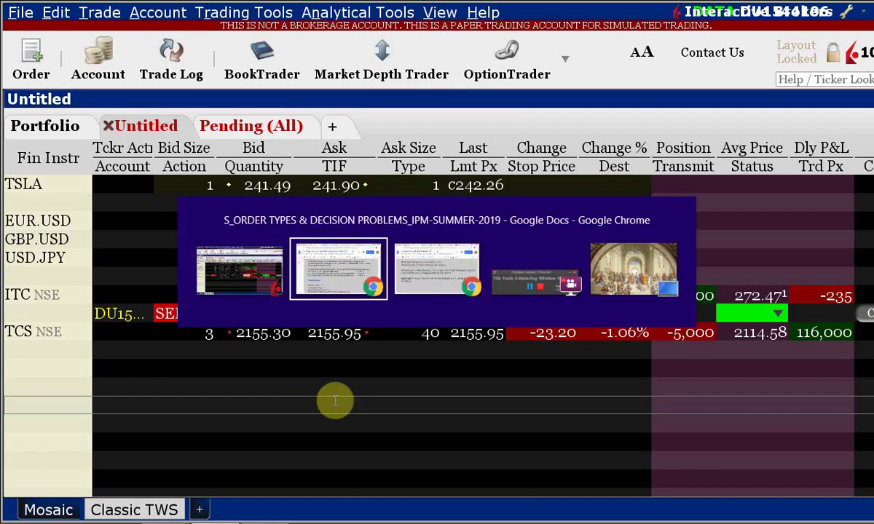
{"action": "key", "text": "alt+Tab"}
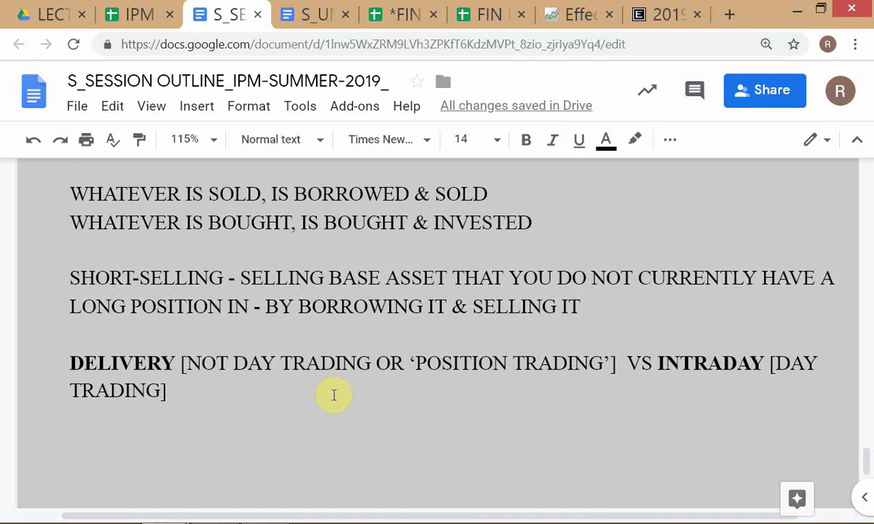
{"action": "key", "text": "alt+Tab"}
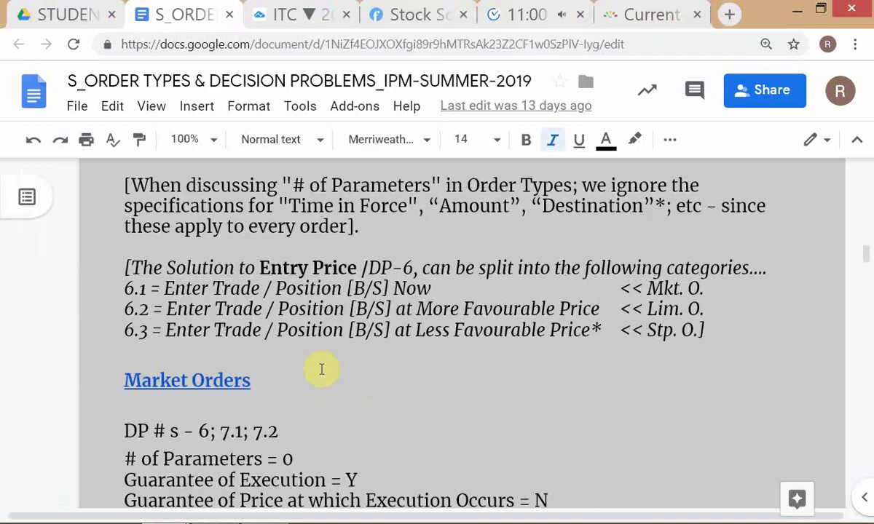
{"action": "left_click", "coordinate": [302, 16]}
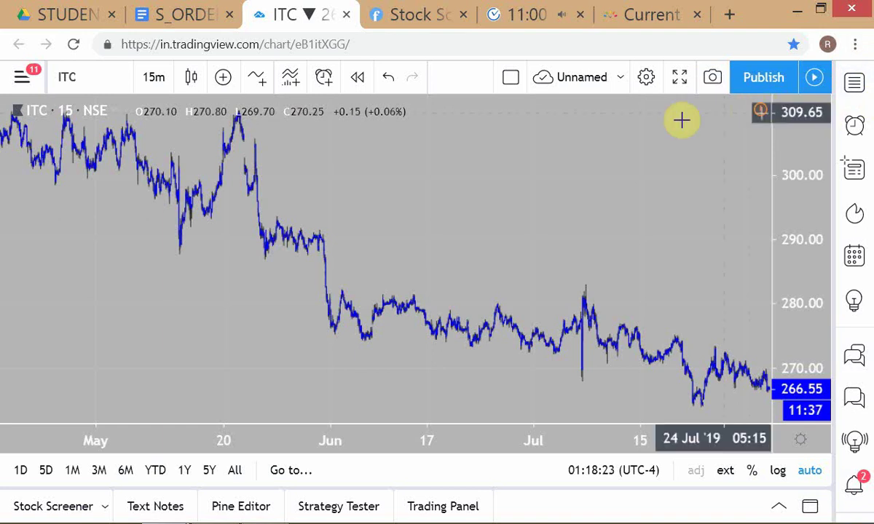
Step: Return through the trading window to the S_ORDER TYPES notes document
{"action": "key", "text": "alt+Tab"}
{"action": "key", "text": "alt+Tab"}
{"action": "key", "text": "alt+Tab"}
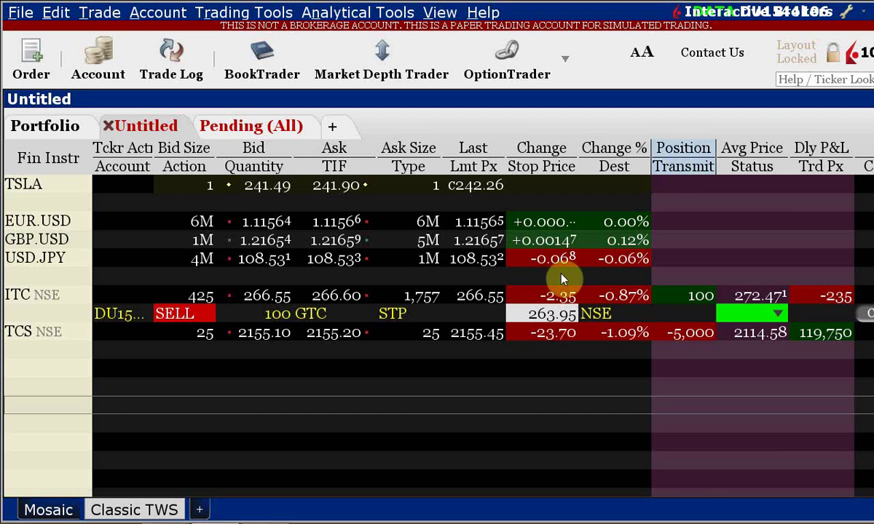
{"action": "left_click", "coordinate": [449, 406]}
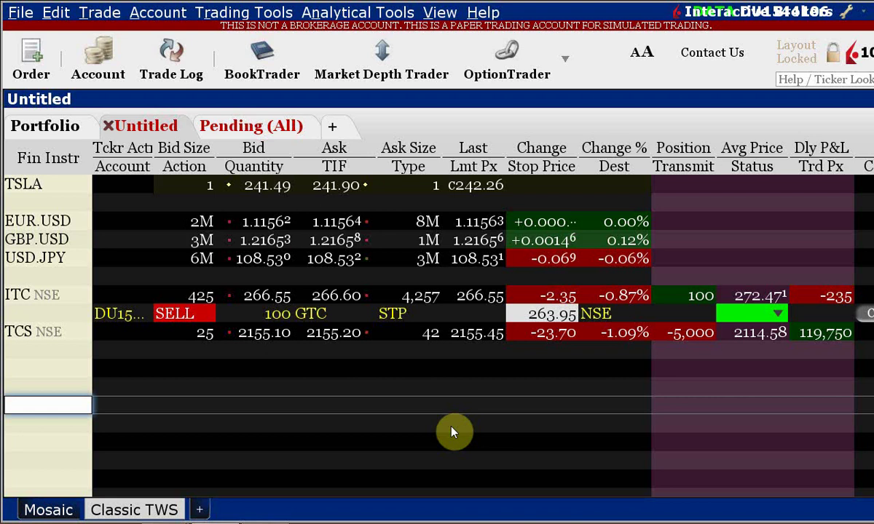
{"action": "key", "text": "alt+Tab"}
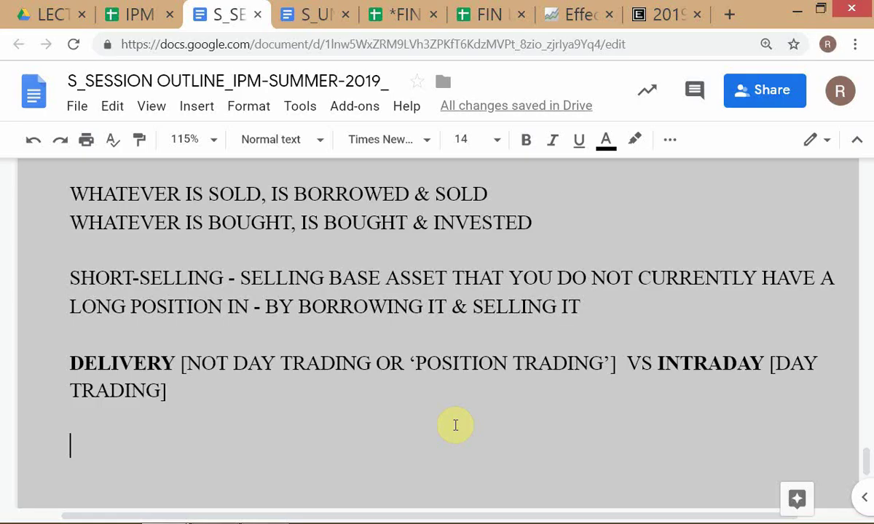
{"action": "key", "text": "alt+Tab"}
{"action": "key", "text": "alt+Tab"}
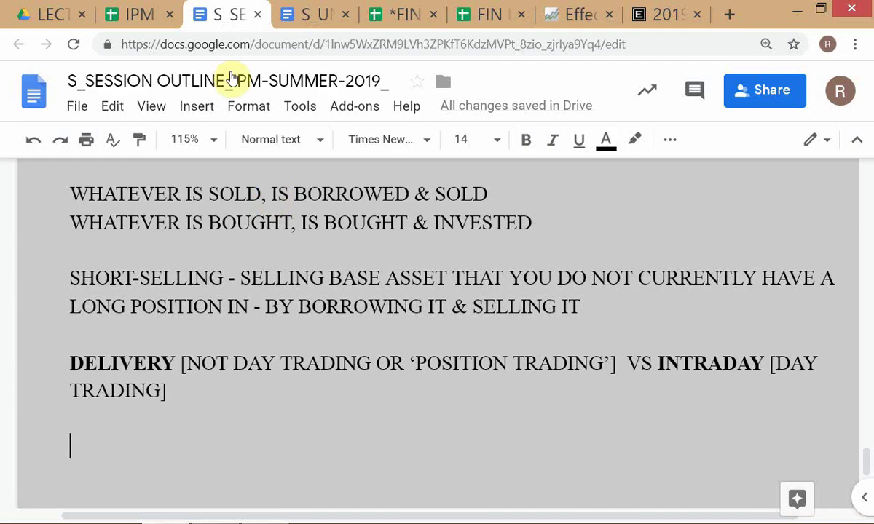
{"action": "left_click", "coordinate": [295, 27]}
{"action": "key", "text": "alt+Tab"}
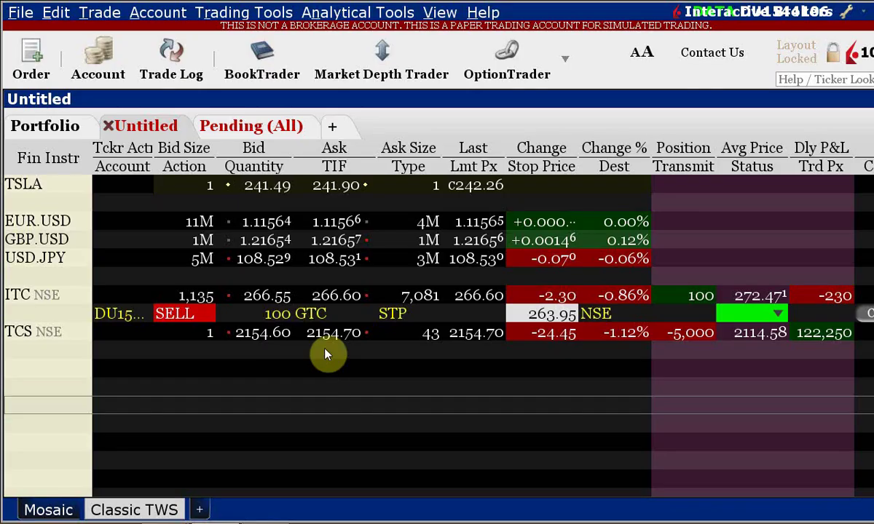
{"action": "key", "text": "alt+Tab"}
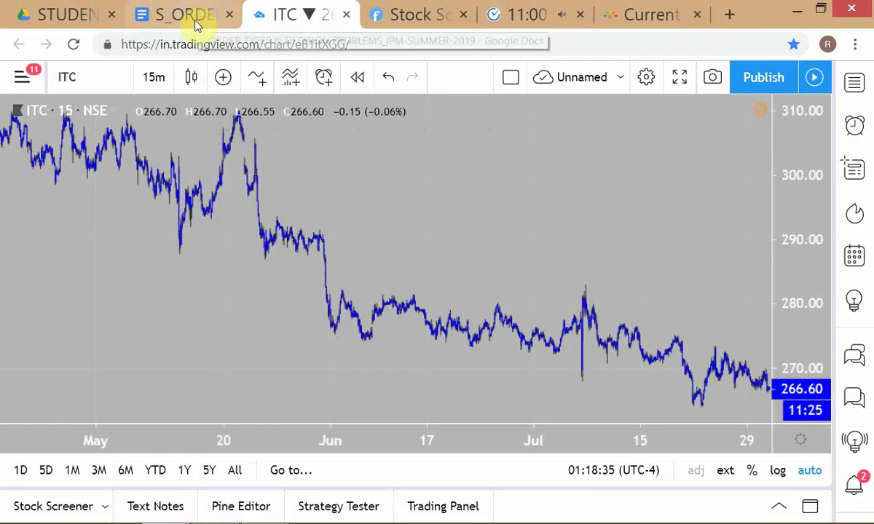
{"action": "left_click", "coordinate": [195, 21]}
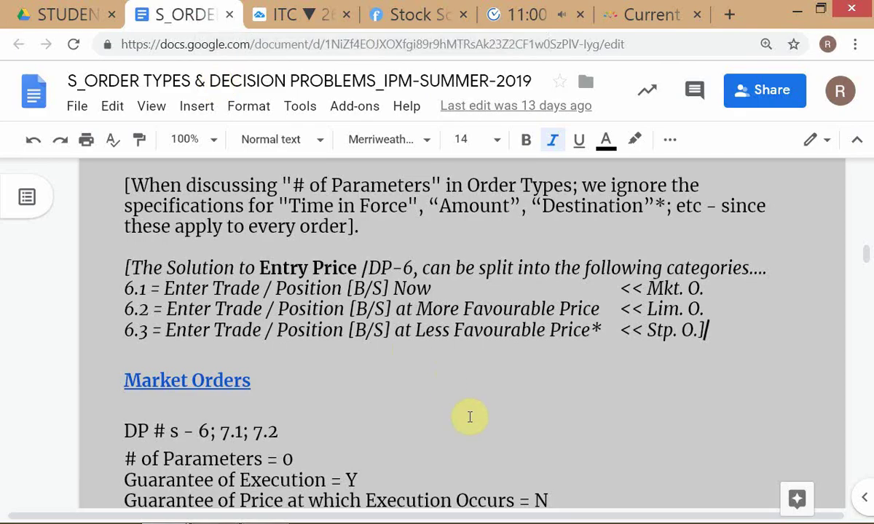
Step: Change "Stp." to "Stop." on line 6.3
{"action": "left_click", "coordinate": [664, 334]}
{"action": "type", "text": "op"}
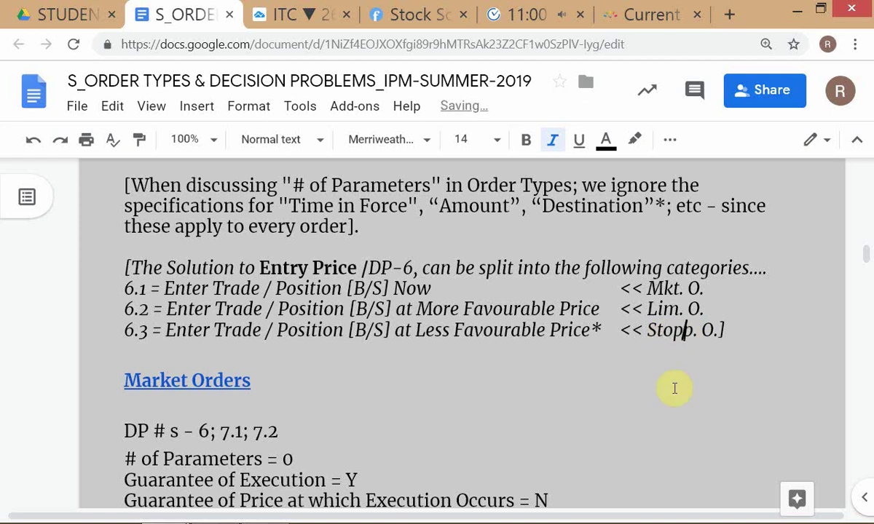
{"action": "key", "text": "Delete"}
{"action": "key", "text": "Right"}
{"action": "key", "text": "Right"}
{"action": "key", "text": "Right"}
{"action": "key", "text": "Delete"}
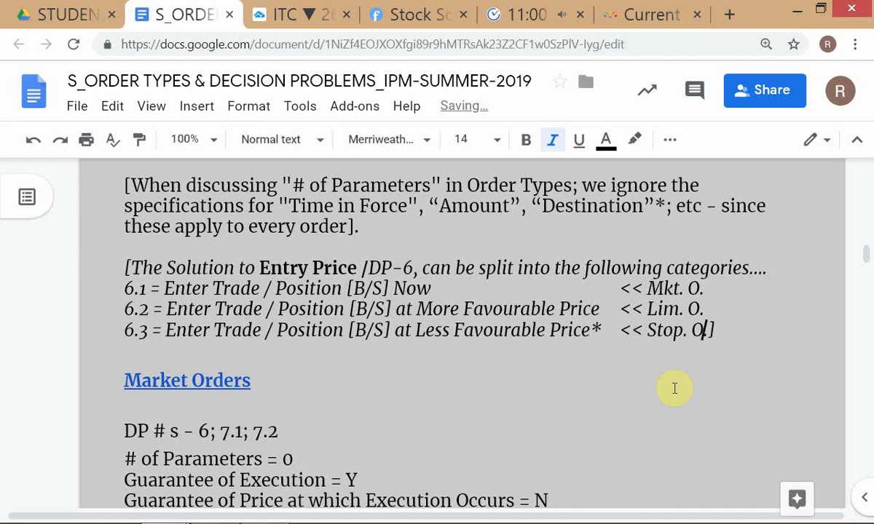
{"action": "type", "text": "."}
{"action": "key", "text": "Up"}
Step: Change "Lim." to "Limit." on line 6.2 and "Mkt." to "Market." on line 6.1
{"action": "key", "text": "Left"}
{"action": "key", "text": "Left"}
{"action": "key", "text": "Left"}
{"action": "key", "text": "Left"}
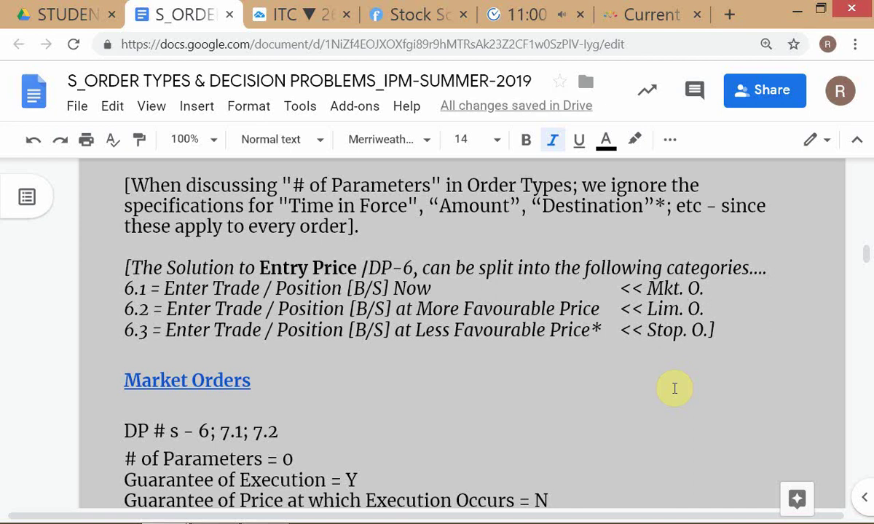
{"action": "type", "text": "it"}
{"action": "key", "text": "Up"}
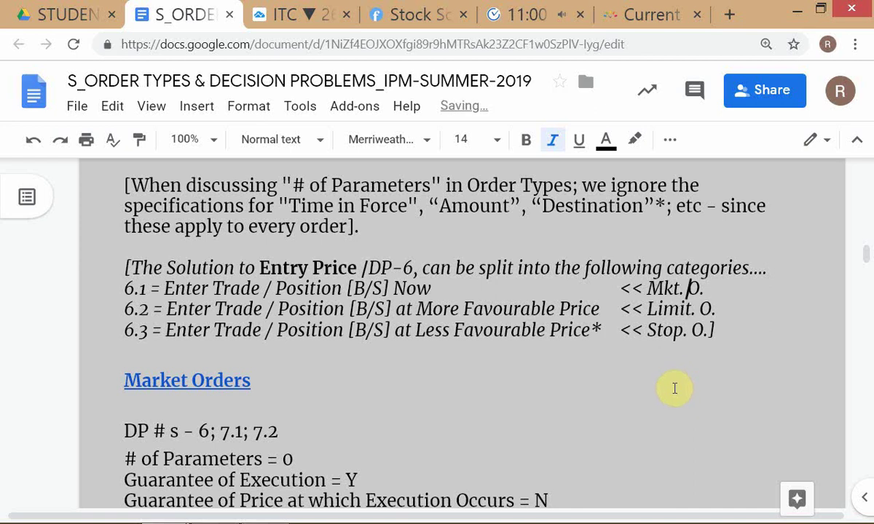
{"action": "key", "text": "Left"}
{"action": "key", "text": "Left"}
{"action": "key", "text": "Left"}
{"action": "key", "text": "Left"}
{"action": "type", "text": "a"}
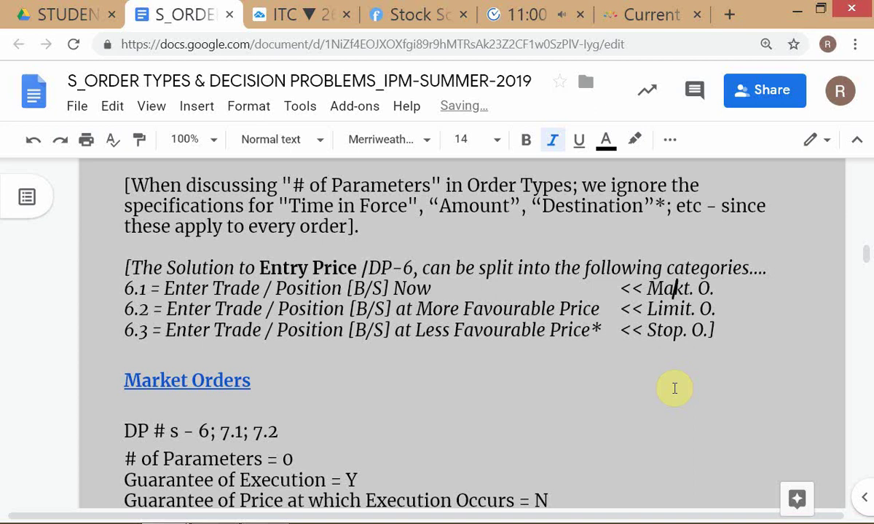
{"action": "type", "text": "r"}
{"action": "key", "text": "Right"}
{"action": "type", "text": "e"}
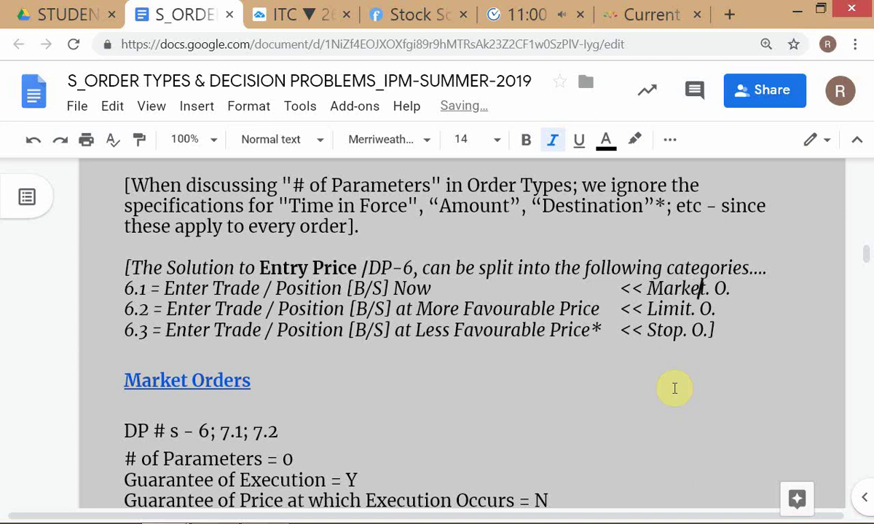
{"action": "key", "text": "Down"}
{"action": "key", "text": "Down"}
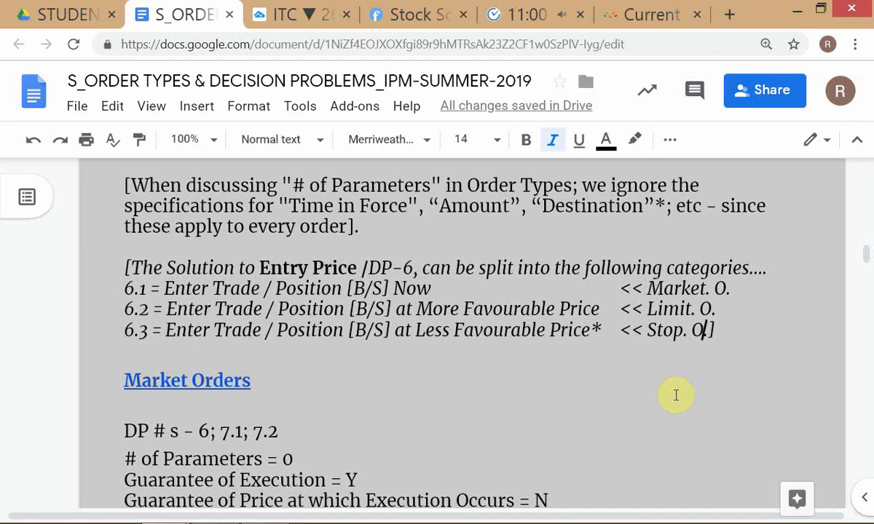
Step: Bring the Trader Workstation portfolio with the ITC 263.95 GTC stop back to the front
{"action": "key", "text": "alt+Tab"}
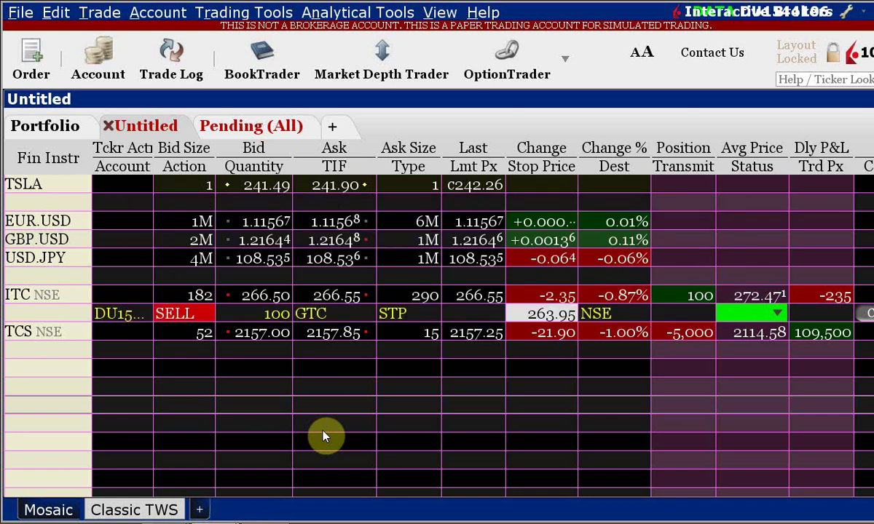
{"action": "key", "text": "alt+Tab"}
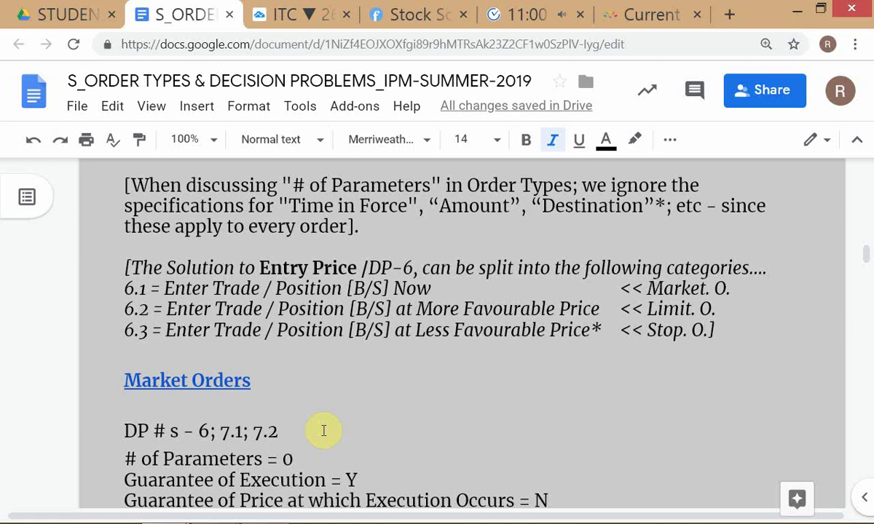
{"action": "key", "text": "BackSpace"}
{"action": "key", "text": "BackSpace"}
Step: Extend line 6.1 to "Now at current Market. Price" and trim the spacing before the Market label
{"action": "type", "text": "a"}
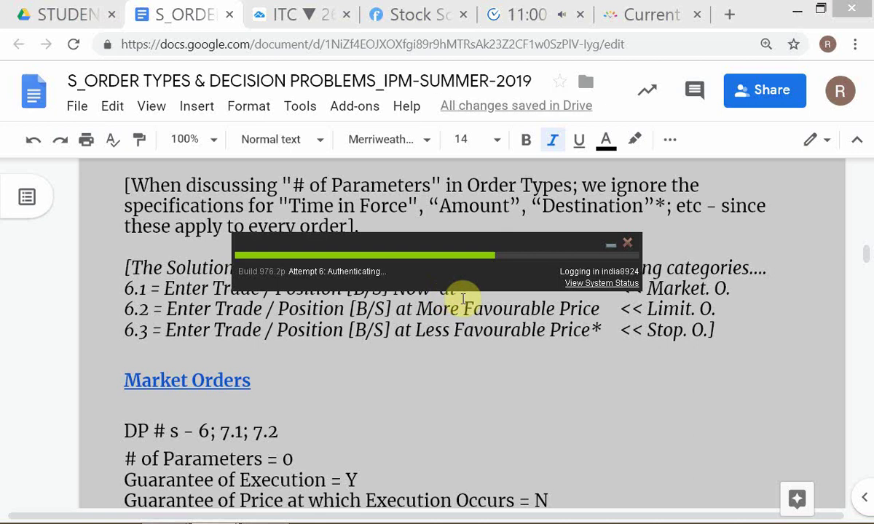
{"action": "type", "text": "t"}
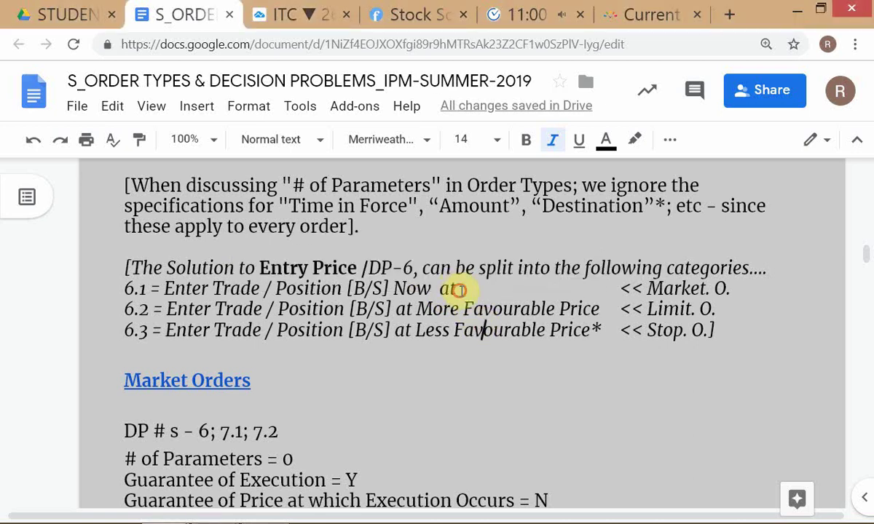
{"action": "type", "text": "/"}
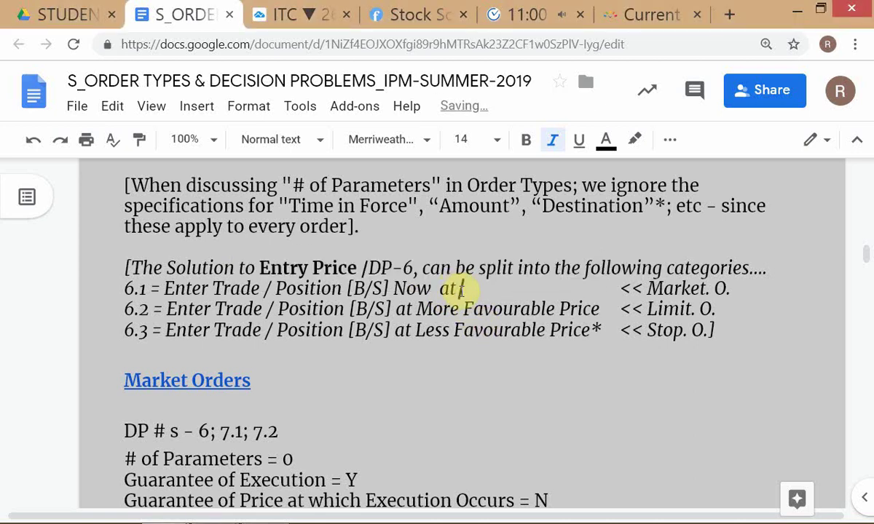
{"action": "type", "text": " curre "}
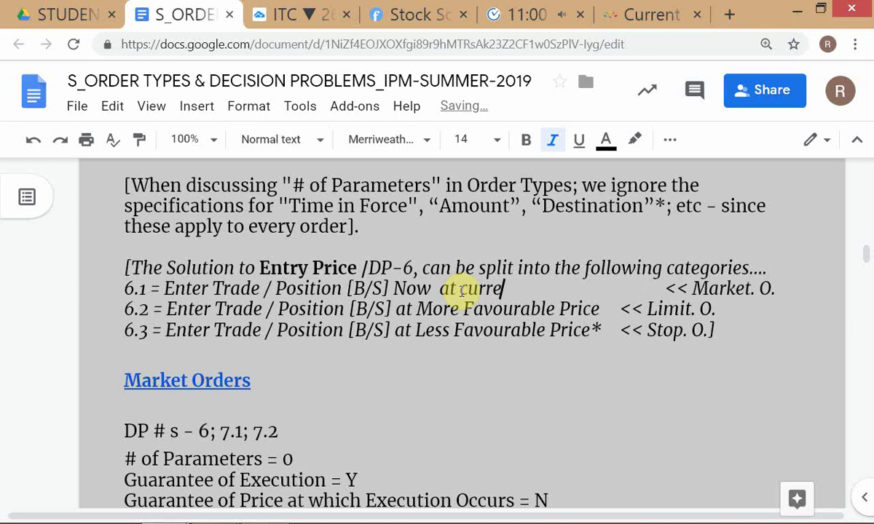
{"action": "type", "text": "nt Mkt"}
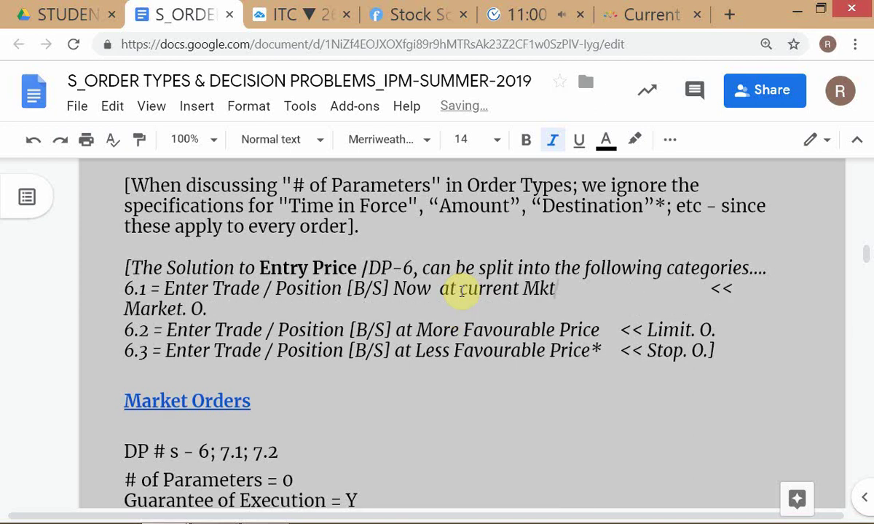
{"action": "key", "text": "BackSpace"}
{"action": "key", "text": "BackSpace"}
{"action": "type", "text": "arket. Price"}
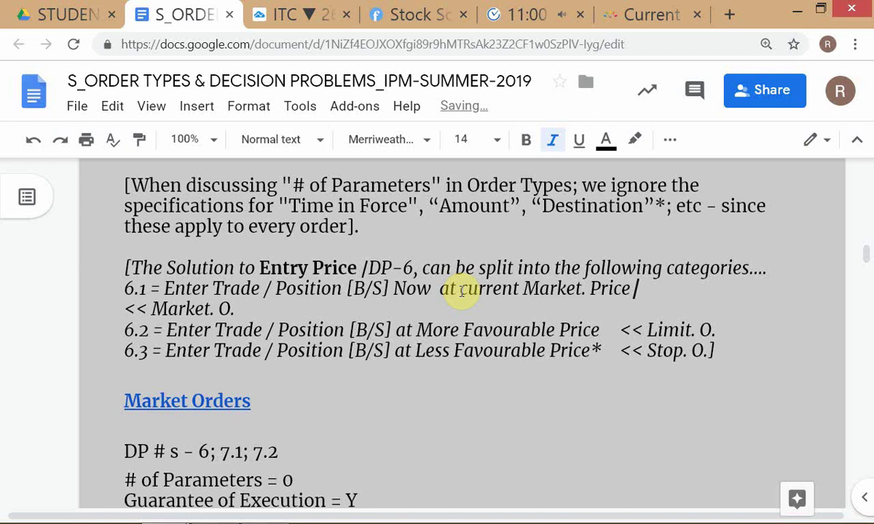
{"action": "key", "text": "Tab"}
{"action": "key", "text": "Tab"}
{"action": "key", "text": "Tab"}
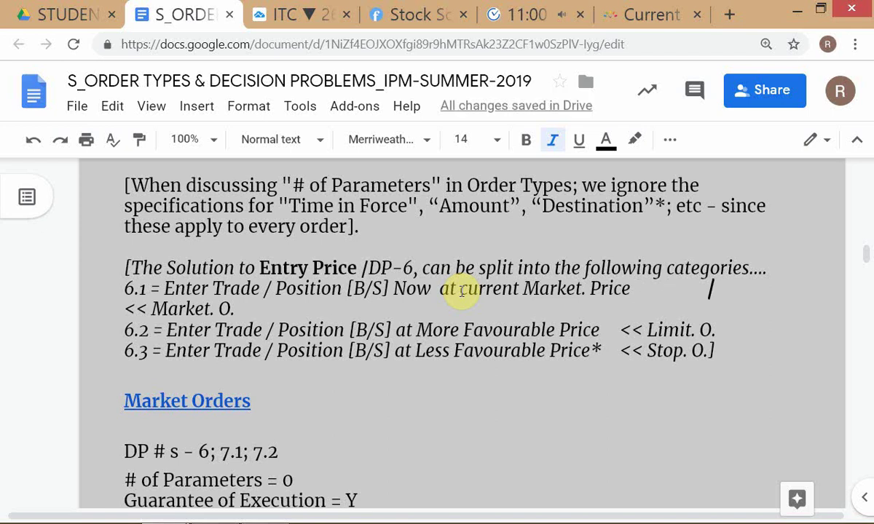
{"action": "key", "text": "BackSpace"}
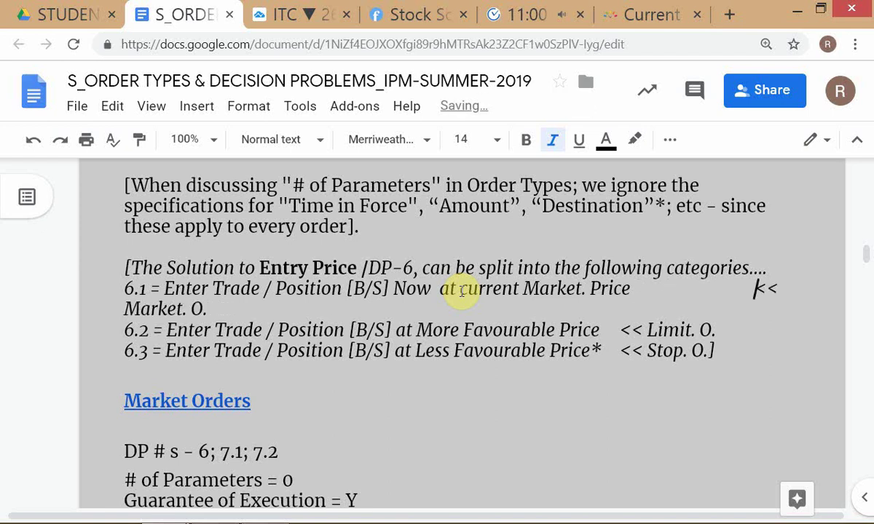
{"action": "key", "text": "BackSpace"}
{"action": "key", "text": "BackSpace"}
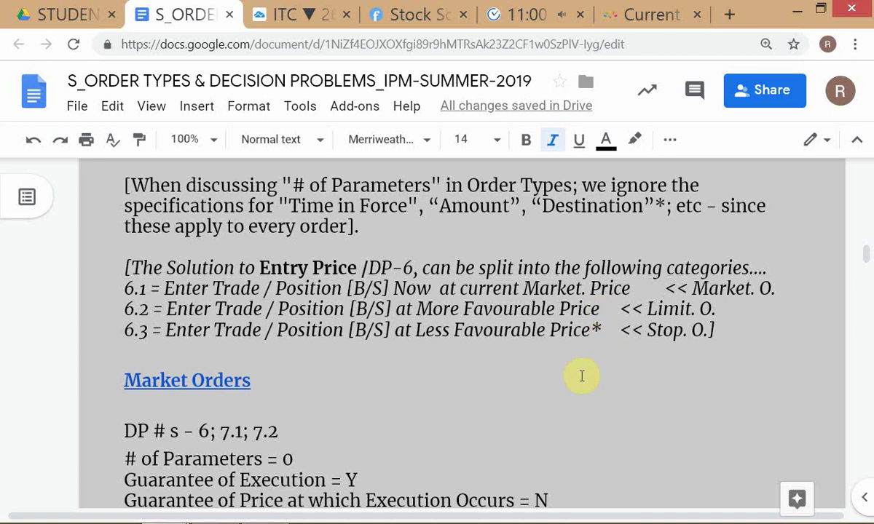
Step: Bring the TWS portfolio showing the ITC 263.95 GTC stop in front of the notes
{"action": "key", "text": "alt+Tab"}
{"action": "key", "text": "alt+Tab"}
{"action": "key", "text": "alt+Tab"}
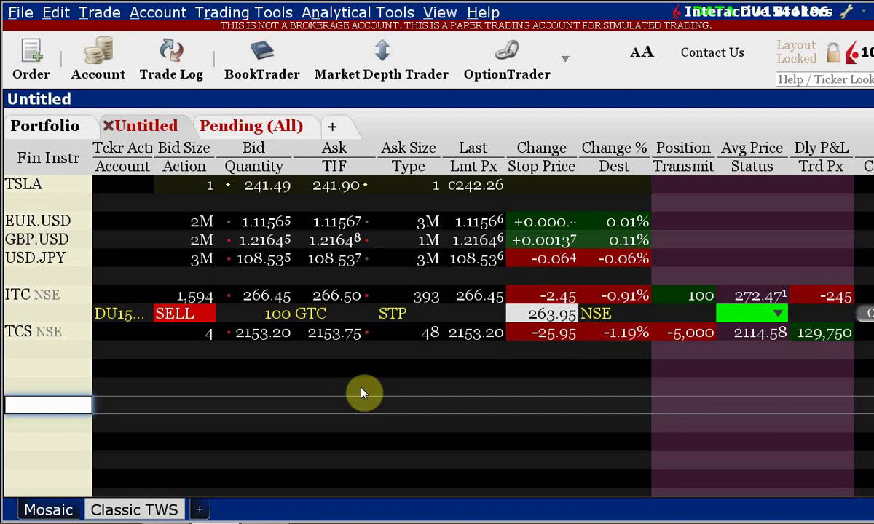
Step: Show the ITC 15-minute TradingView chart in Chrome
{"action": "key", "text": "alt+Tab"}
{"action": "left_click", "coordinate": [291, 15]}
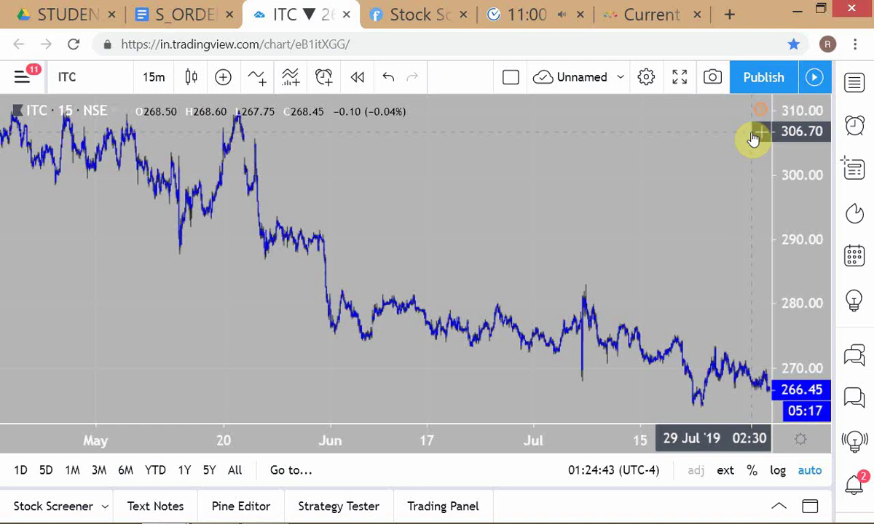
Step: Return from the ITC chart to the Trader Workstation portfolio
{"action": "key", "text": "alt+Tab"}
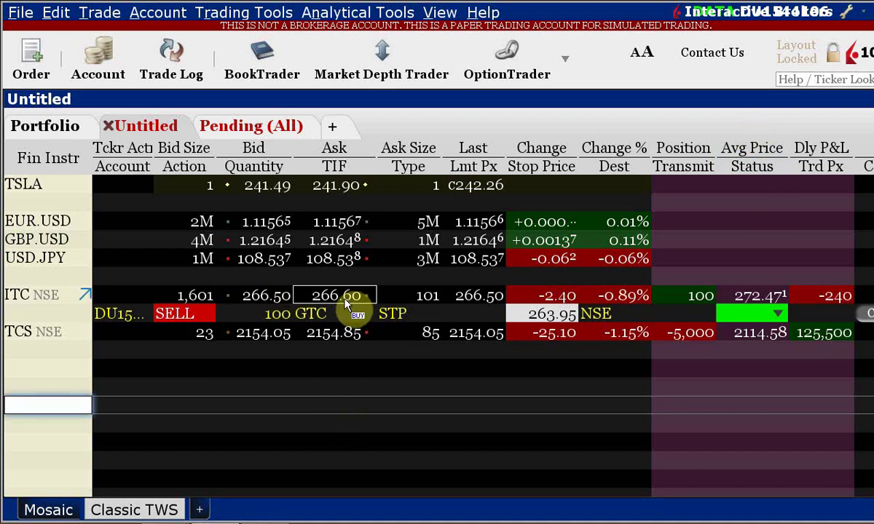
Step: Stage a SELL 100 ITC limit order at 311.00 with GTC time-in-force
{"action": "left_click", "coordinate": [273, 297]}
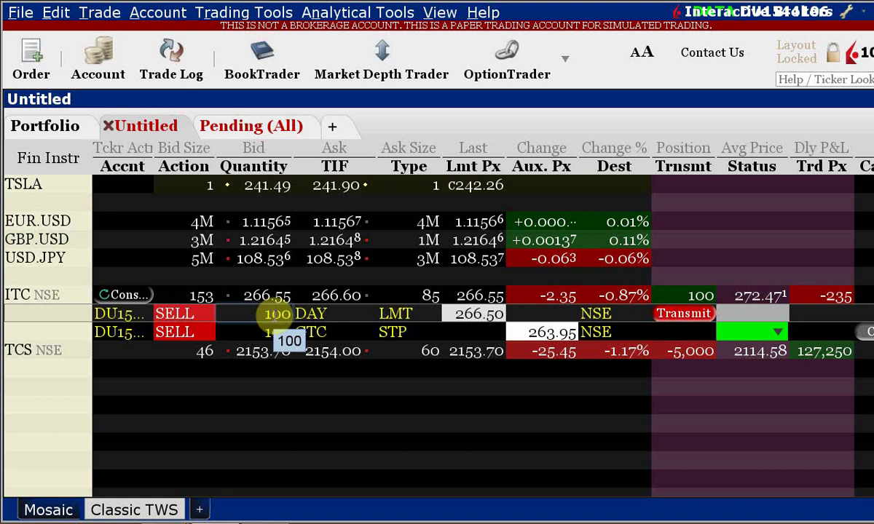
{"action": "left_click", "coordinate": [323, 318]}
{"action": "left_click", "coordinate": [318, 356]}
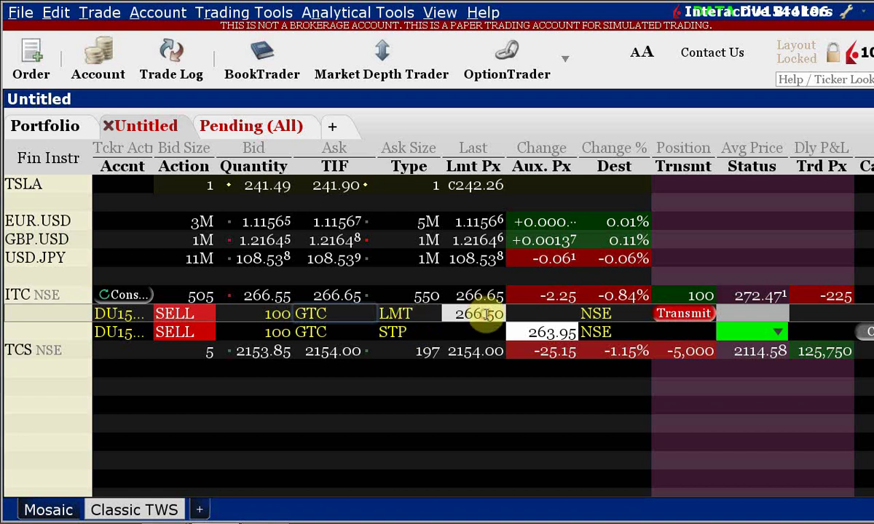
{"action": "left_click", "coordinate": [477, 313]}
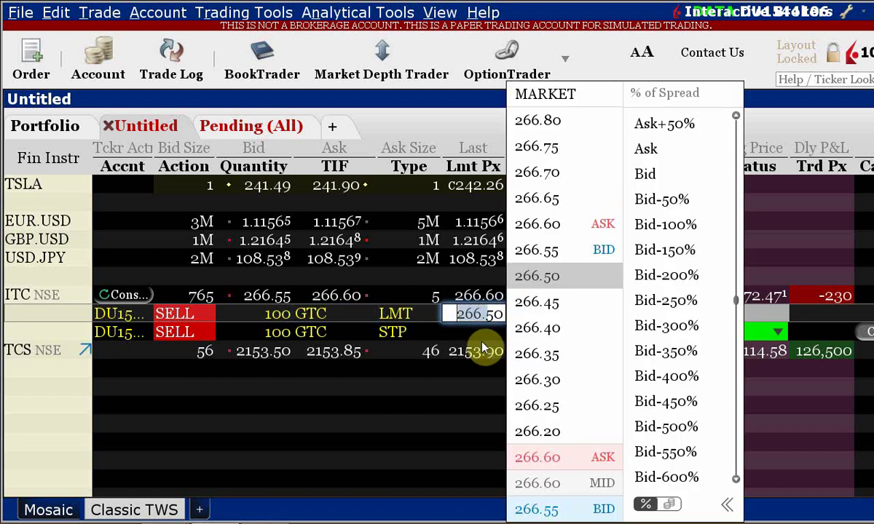
{"action": "type", "text": "31"}
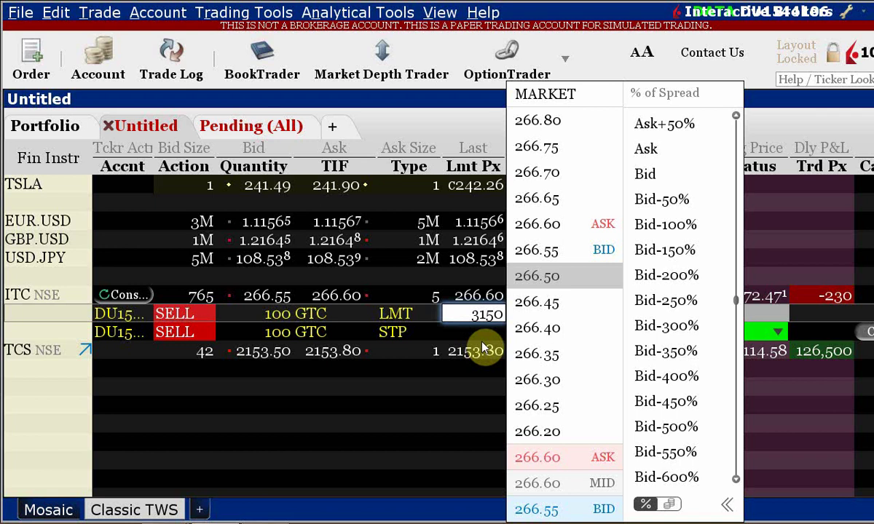
{"action": "type", "text": "1"}
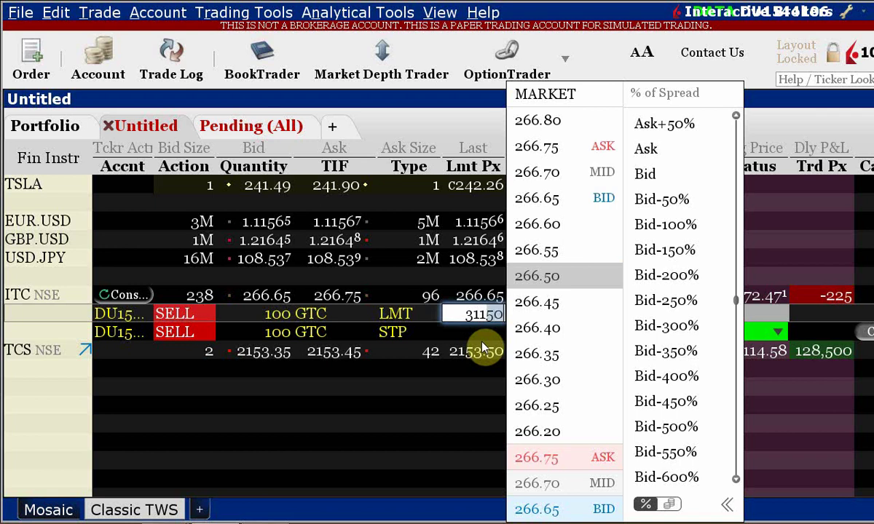
{"action": "key", "text": "Delete"}
{"action": "key", "text": "Delete"}
{"action": "key", "text": "Return"}
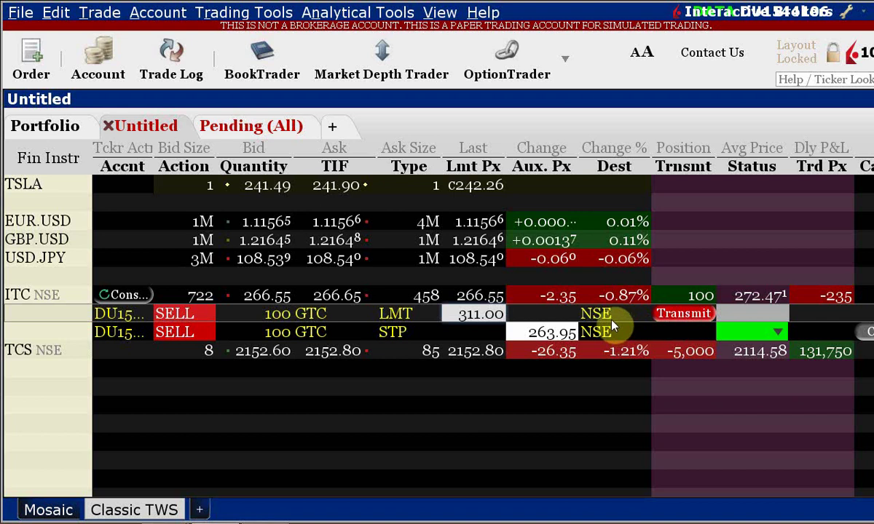
Step: Transmit the ITC 311.00 GTC sell limit order and confirm it in the Order Confirmation dialog
{"action": "left_click", "coordinate": [685, 315]}
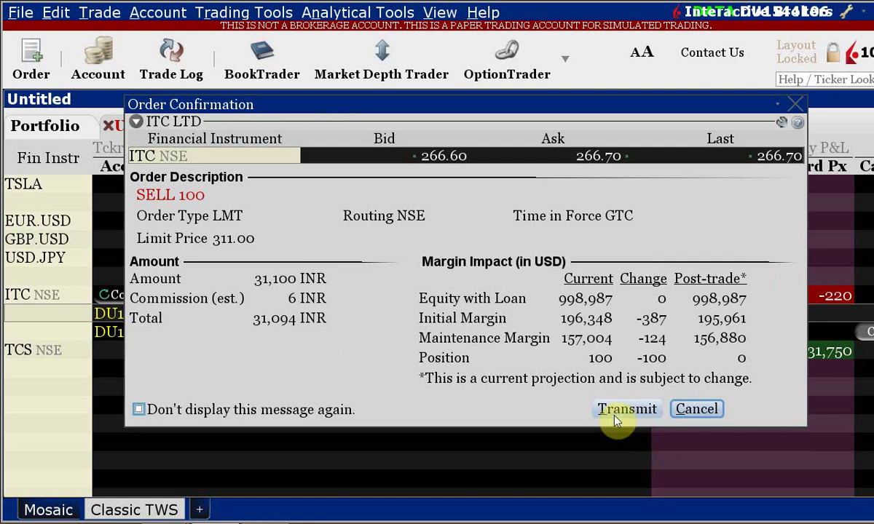
{"action": "left_click", "coordinate": [617, 412]}
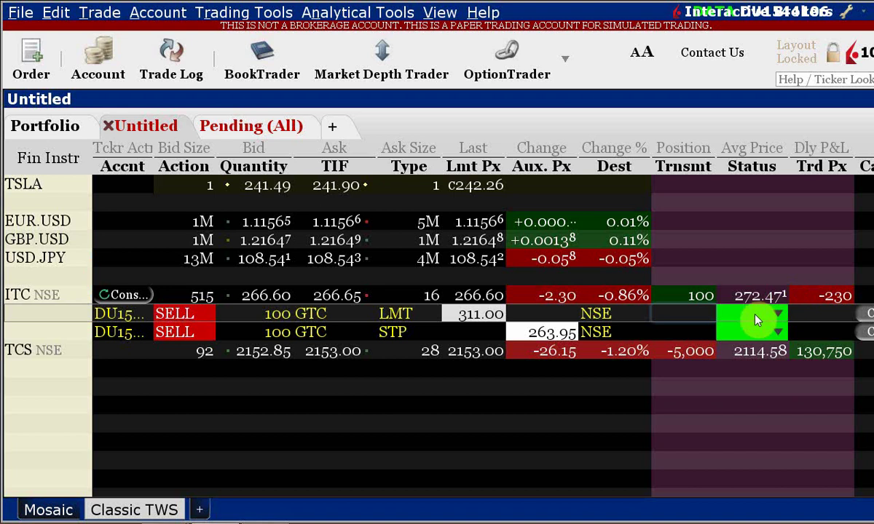
{"action": "mouse_move", "coordinate": [756, 320]}
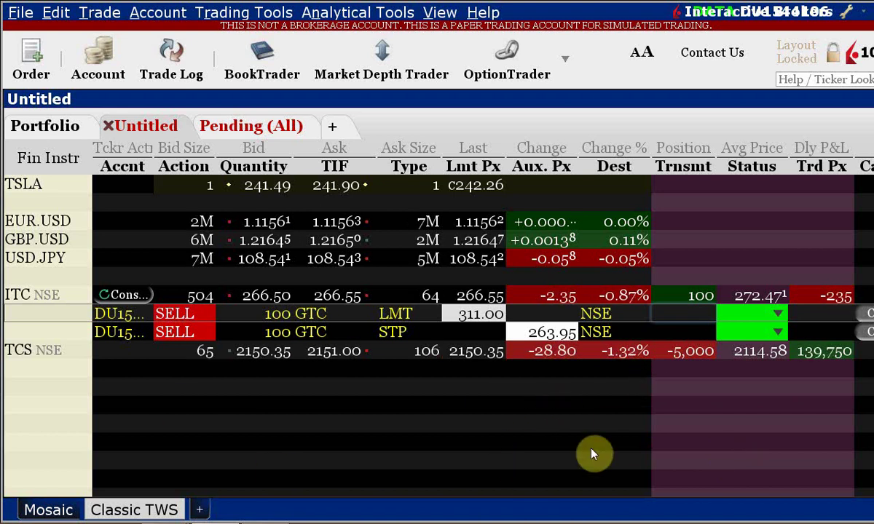
{"action": "key", "text": "alt+Tab"}
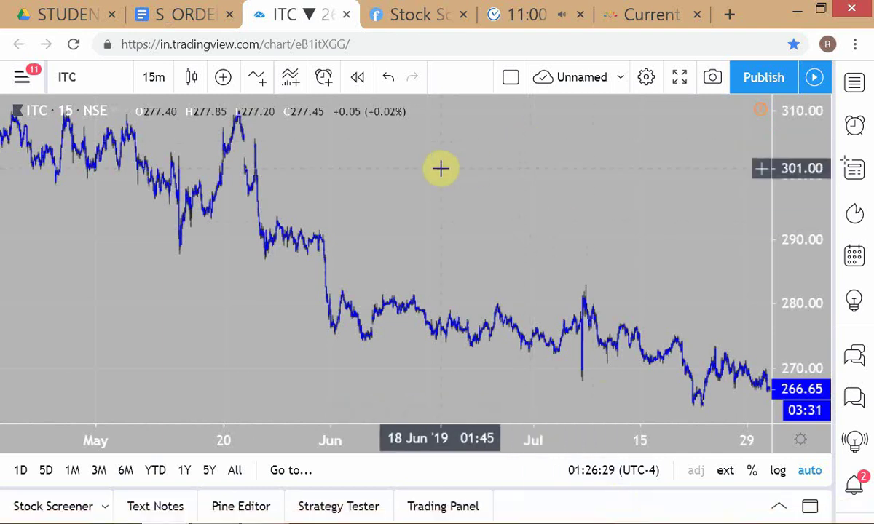
Step: Load the TATA CONSULTANCY NSE chart and switch it to 1-day bars
{"action": "type", "text": "TCS"}
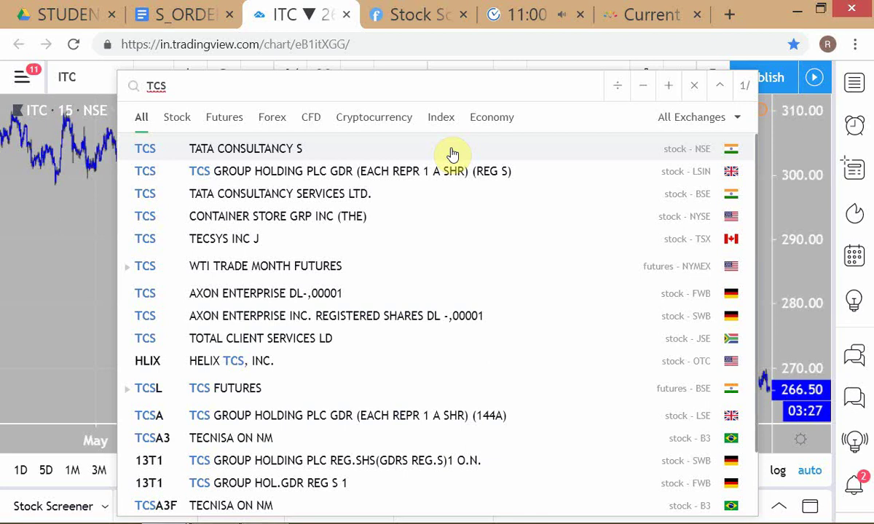
{"action": "left_click", "coordinate": [451, 150]}
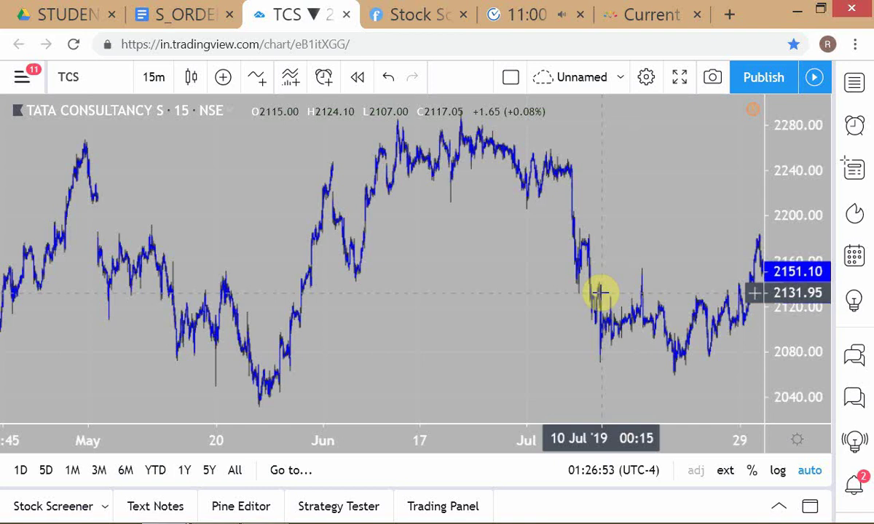
{"action": "left_click", "coordinate": [149, 82]}
{"action": "left_click", "coordinate": [169, 374]}
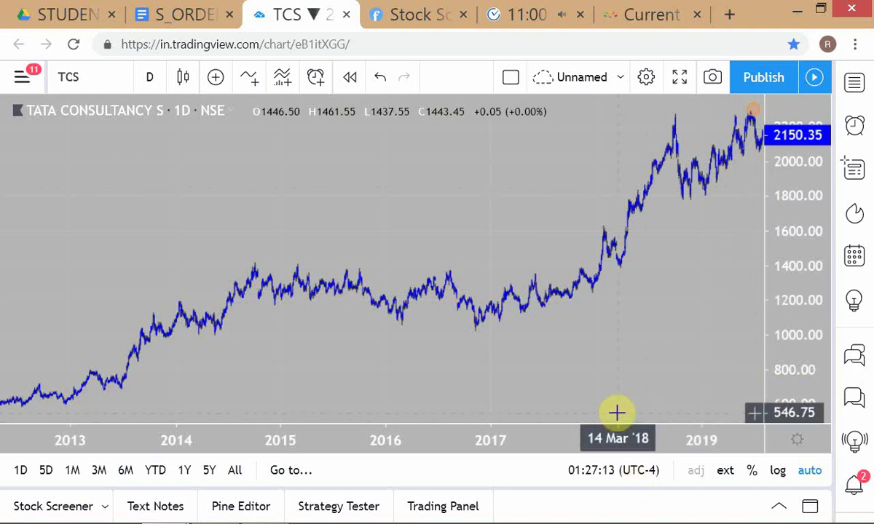
Step: Set the TradingView TCS chart to a 15-minute interval and switch to the TWS portfolio
{"action": "type", "text": "15"}
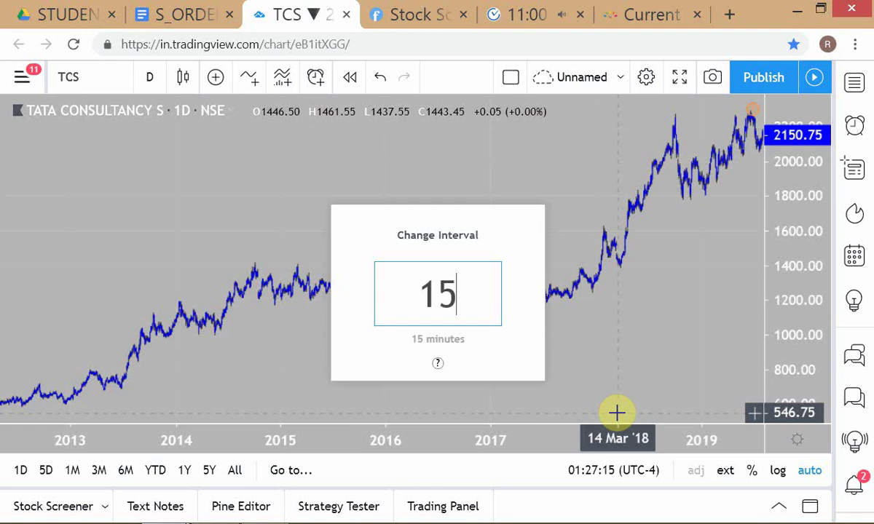
{"action": "key", "text": "Return"}
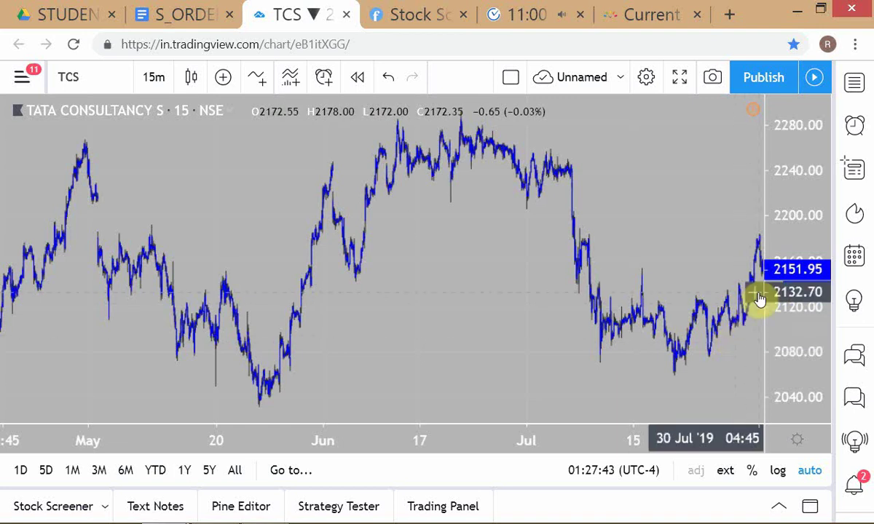
{"action": "key", "text": "alt+Tab"}
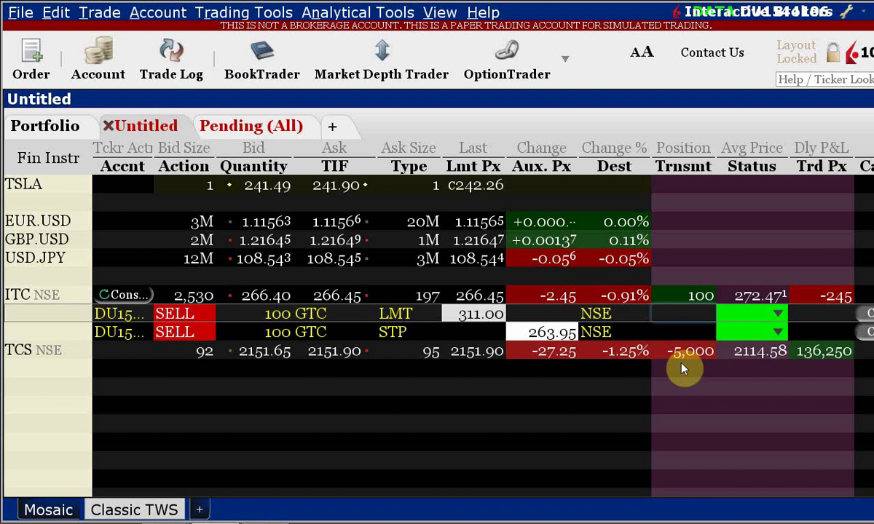
{"action": "key", "text": "alt+Tab"}
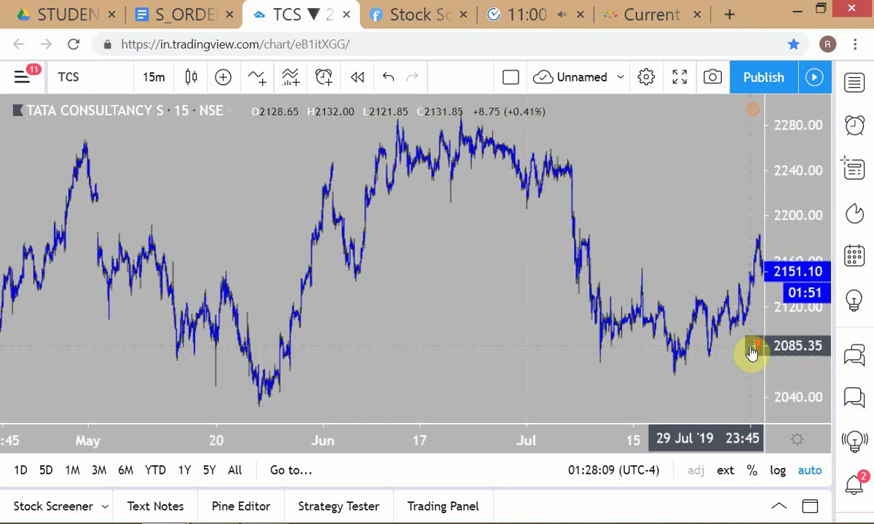
{"action": "scroll", "coordinate": [752, 352], "scroll_direction": "up", "scroll_amount": 4}
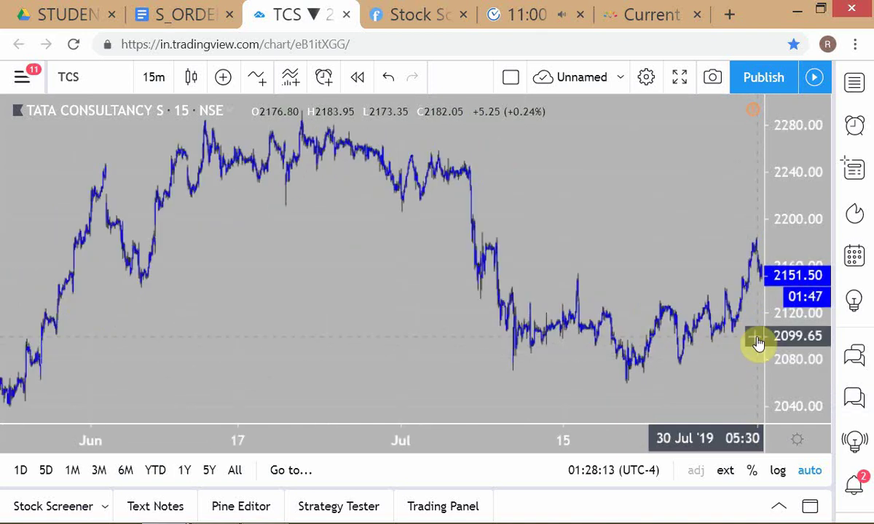
{"action": "key", "text": "alt+Tab"}
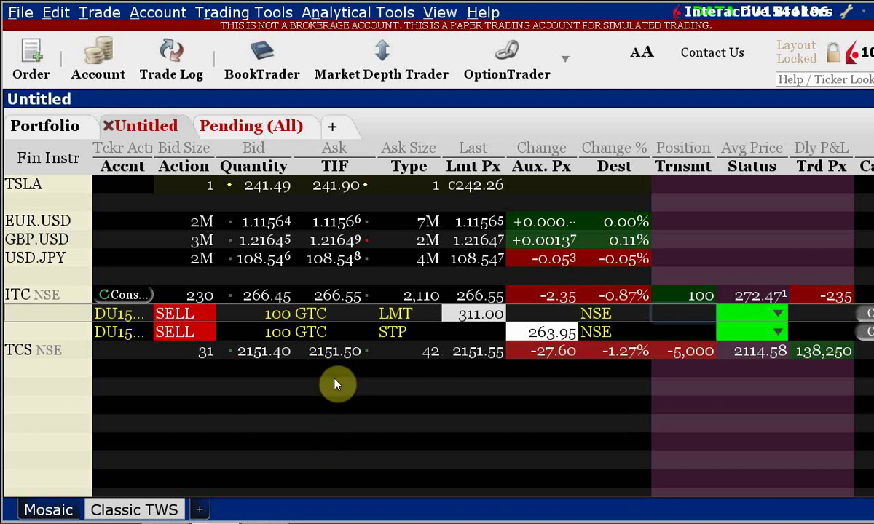
Step: Create a TCS buy order at the ask, good-till-cancelled, with a 2100.00 limit price
{"action": "left_click", "coordinate": [335, 353]}
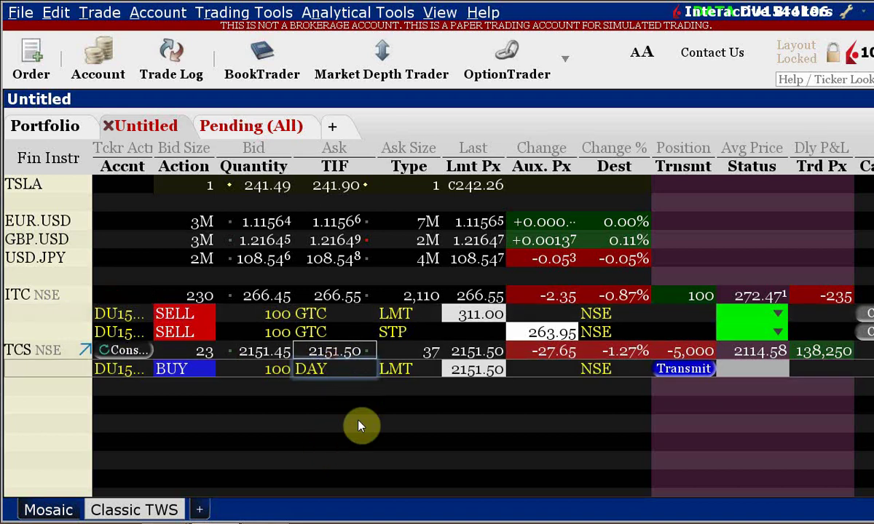
{"action": "left_click", "coordinate": [315, 374]}
{"action": "left_click", "coordinate": [312, 408]}
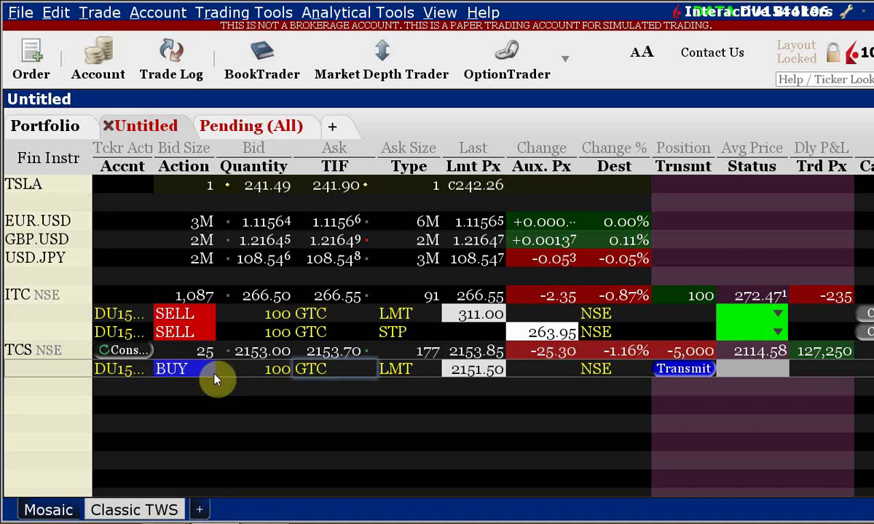
{"action": "left_click", "coordinate": [462, 371]}
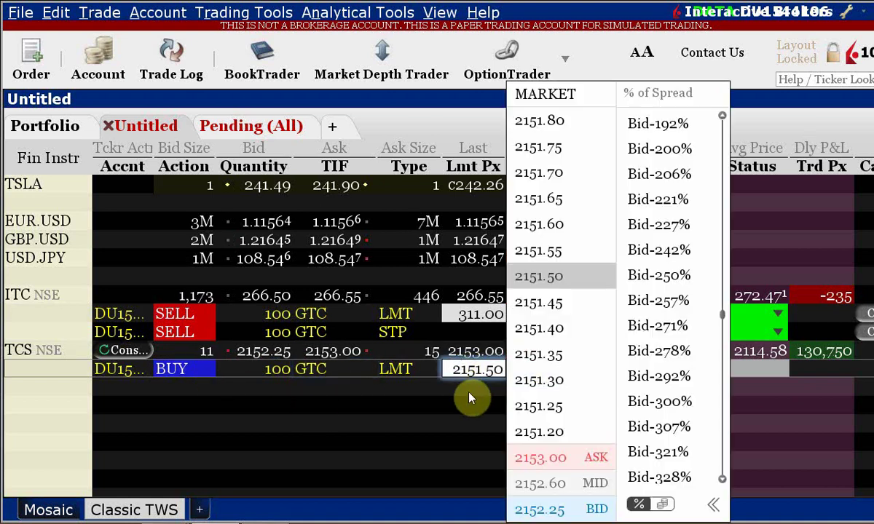
{"action": "key", "text": "ctrl+a"}
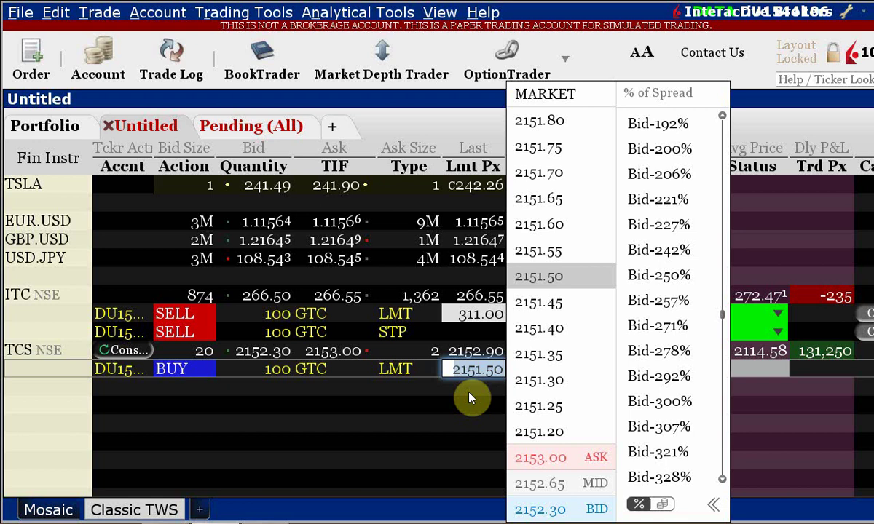
{"action": "type", "text": "2100"}
{"action": "key", "text": "Return"}
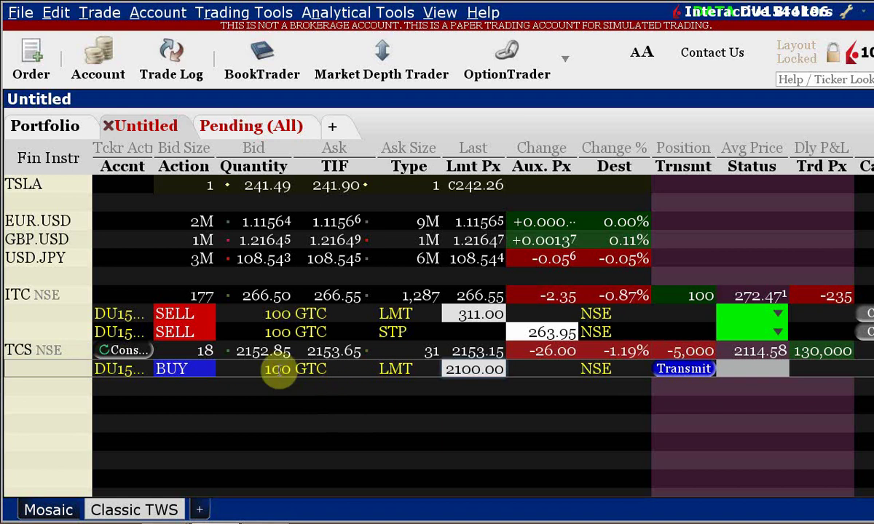
Step: Change the TCS buy order quantity from 100 to 5,000 shares
{"action": "left_click", "coordinate": [280, 373]}
{"action": "key", "text": "BackSpace"}
{"action": "key", "text": "BackSpace"}
{"action": "key", "text": "BackSpace"}
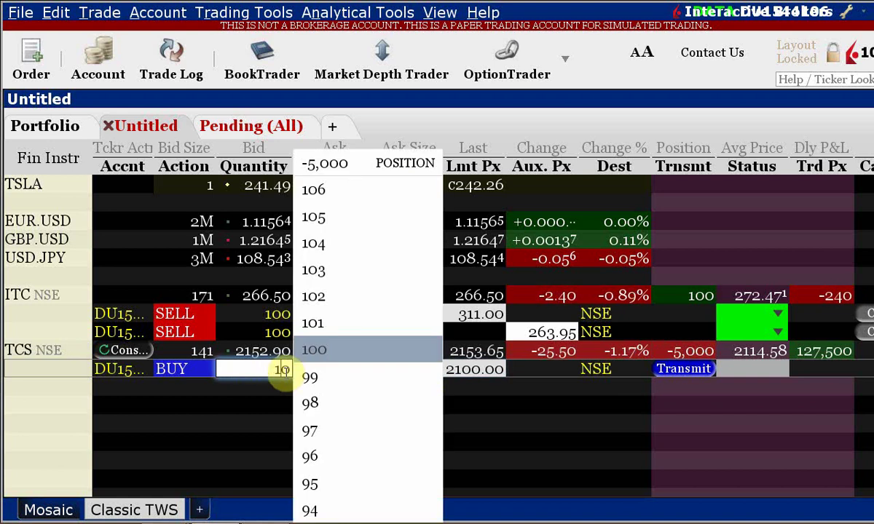
{"action": "type", "text": "5000"}
{"action": "key", "text": "Return"}
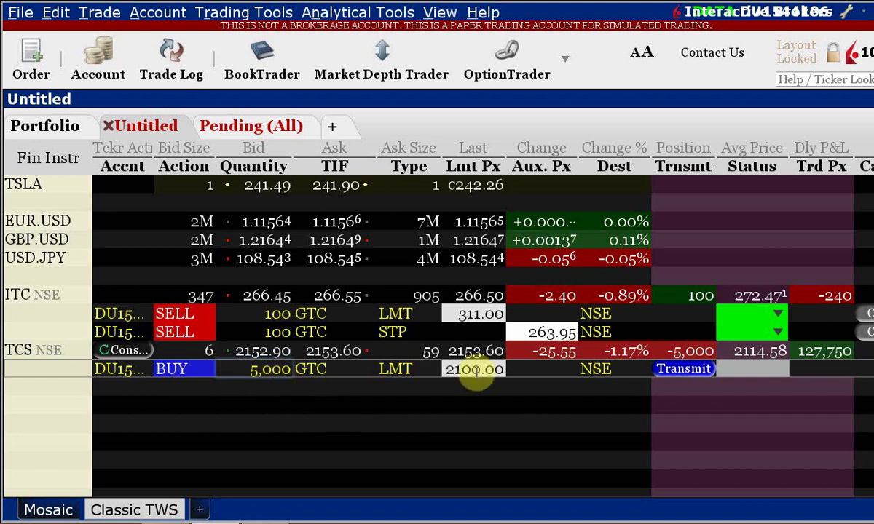
Step: Transmit the TCS buy order on the second attempt, overriding the size and value limit warnings
{"action": "left_click", "coordinate": [667, 373]}
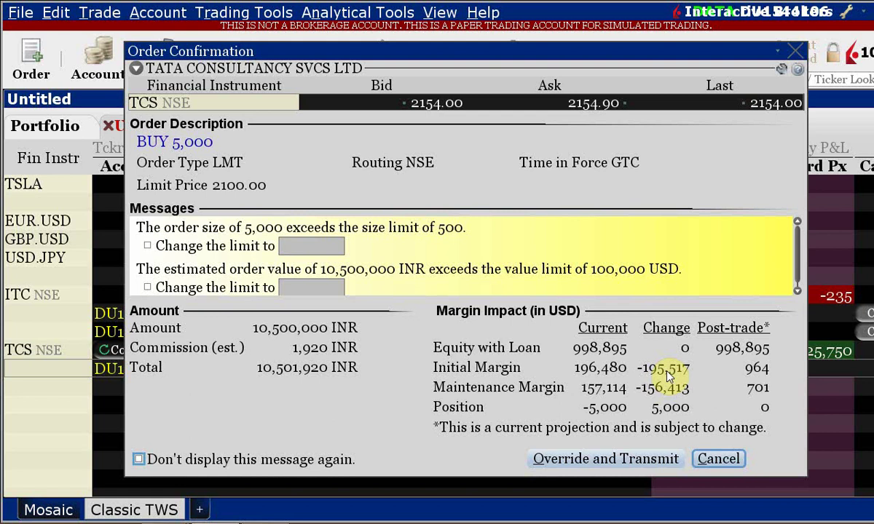
{"action": "key", "text": "Escape"}
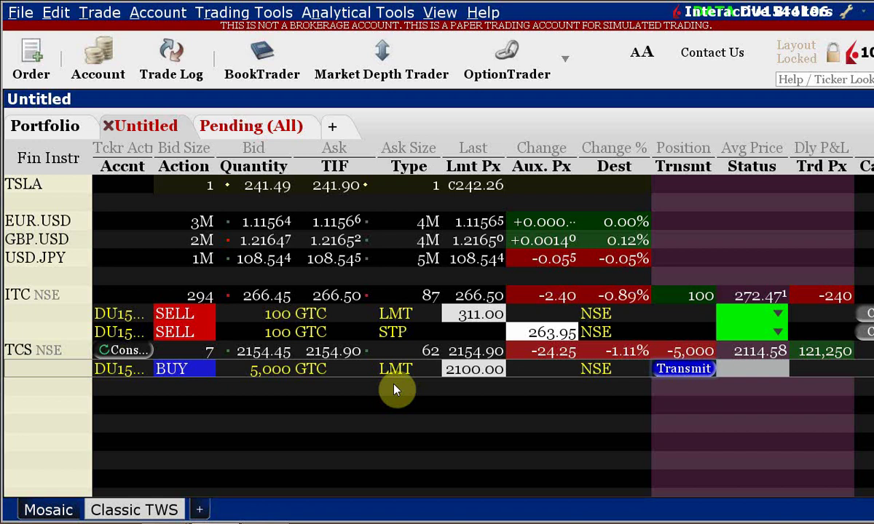
{"action": "left_click", "coordinate": [673, 370]}
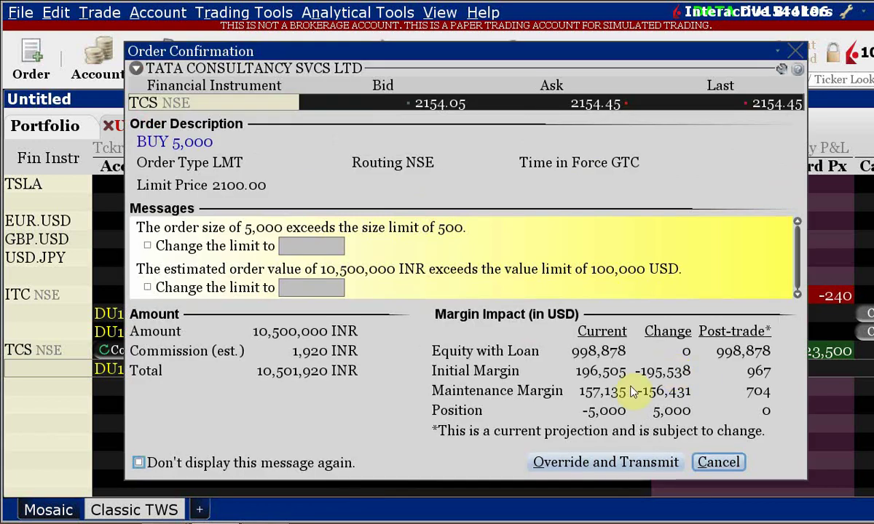
{"action": "left_click", "coordinate": [574, 468]}
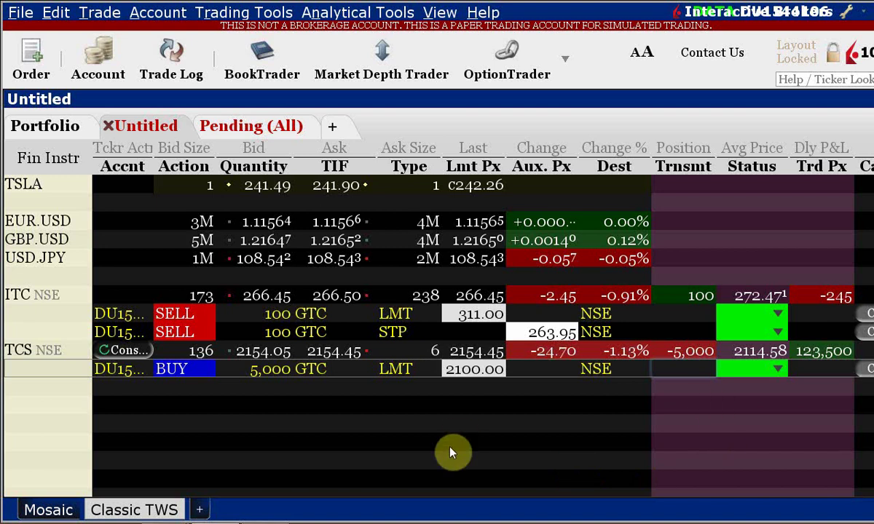
Step: Zoom out on the TradingView TCS 15-minute chart, then bring up vClock's 11:00 AM alarm
{"action": "key", "text": "alt+Tab"}
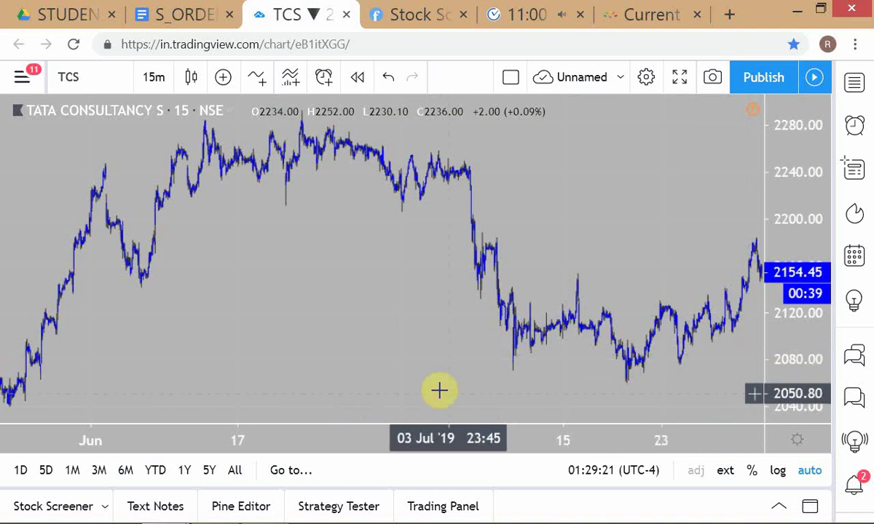
{"action": "mouse_move", "coordinate": [723, 522]}
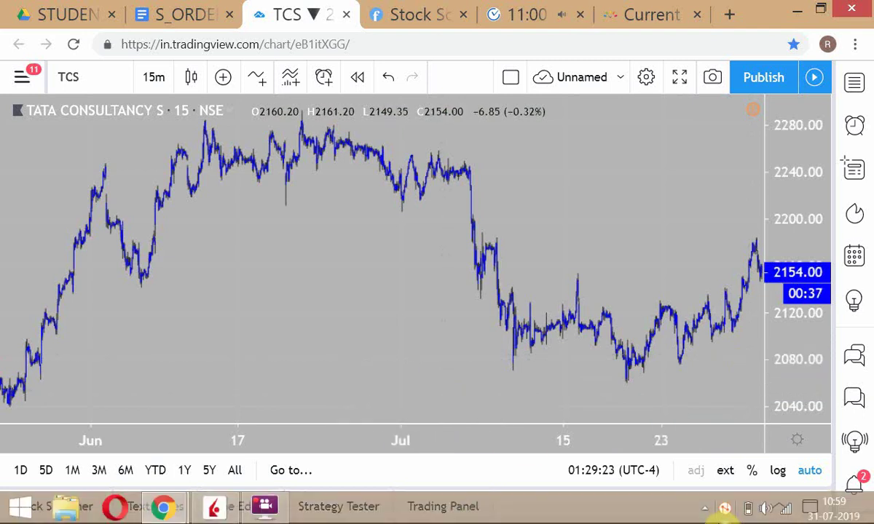
{"action": "scroll", "coordinate": [587, 222], "scroll_direction": "down", "scroll_amount": 2}
{"action": "scroll", "coordinate": [588, 222], "scroll_direction": "down", "scroll_amount": 1}
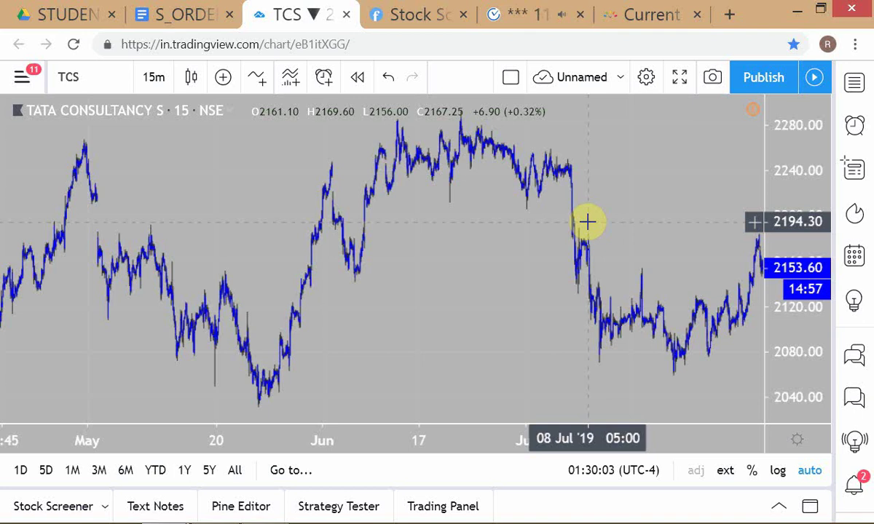
{"action": "left_click", "coordinate": [521, 14]}
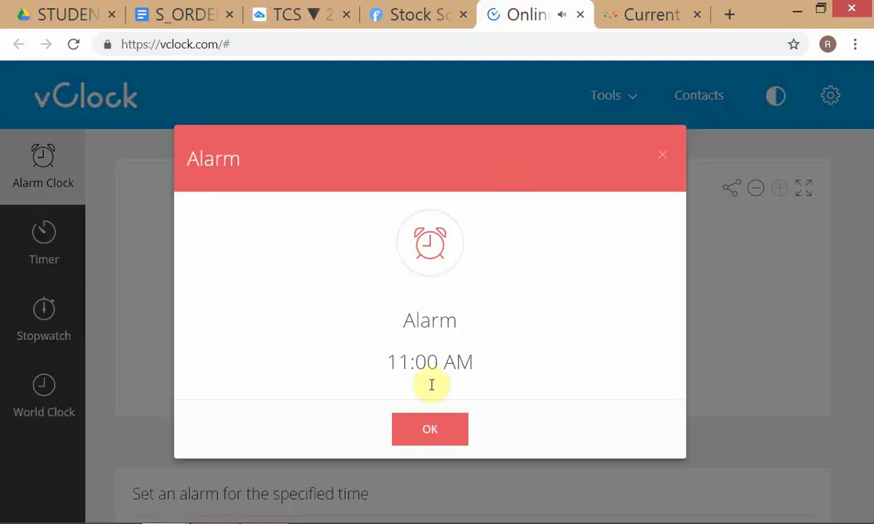
Step: Acknowledge the 11:00 AM alarm with OK and return to Trader Workstation
{"action": "left_click", "coordinate": [428, 433]}
{"action": "key", "text": "alt+Tab"}
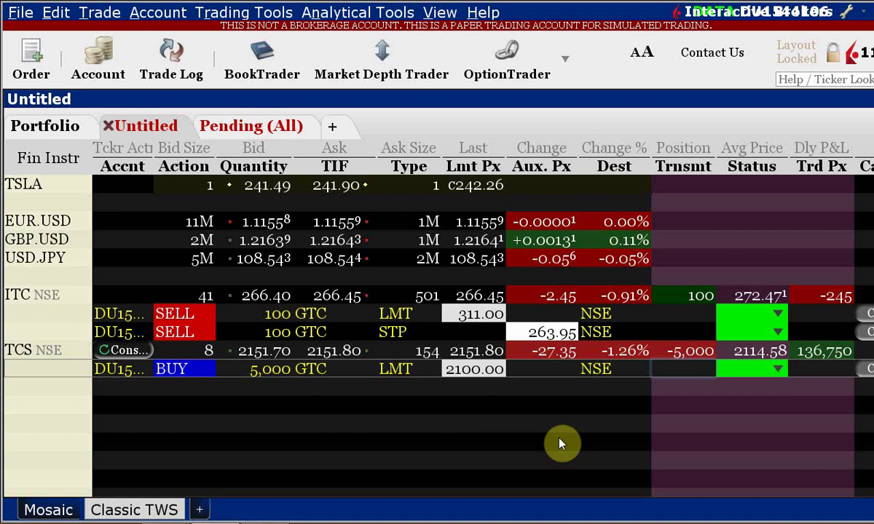
{"action": "key", "text": "alt+Tab"}
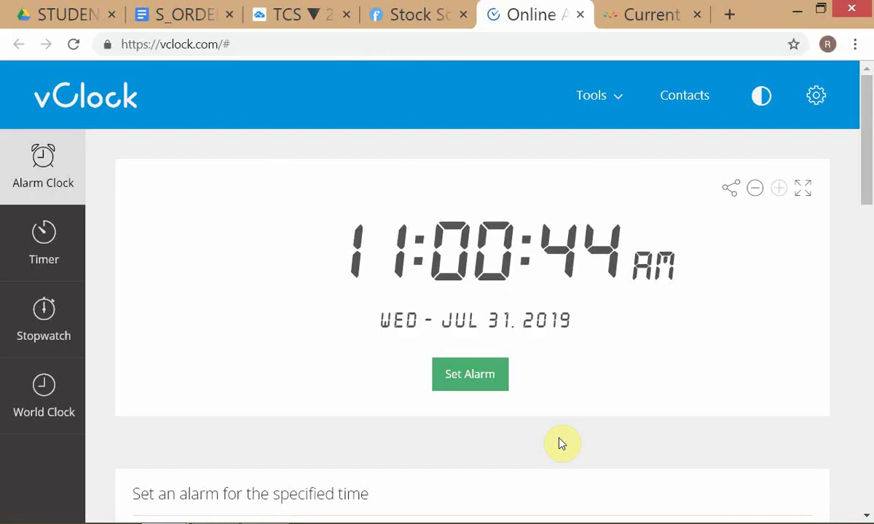
Step: Move between TWS, the TradingView TCS chart and the finviz screener, ending in the browser
{"action": "left_click", "coordinate": [293, 15]}
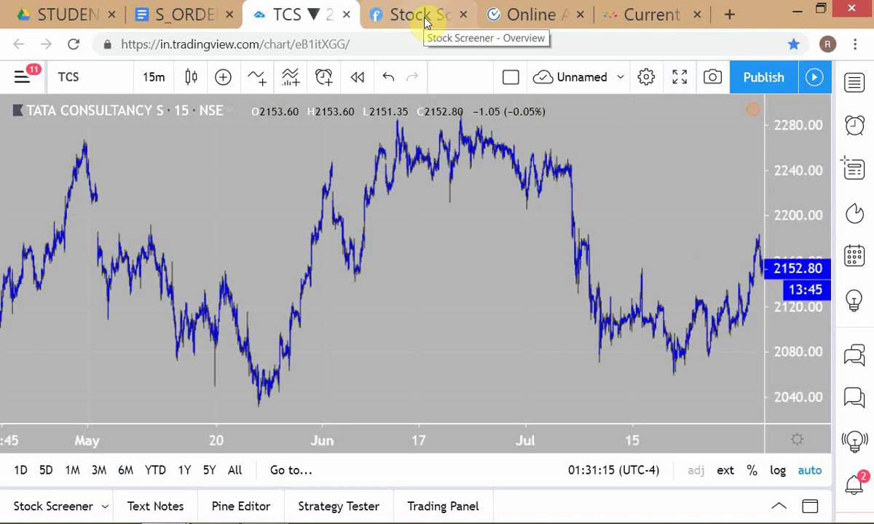
{"action": "key", "text": "alt+Tab"}
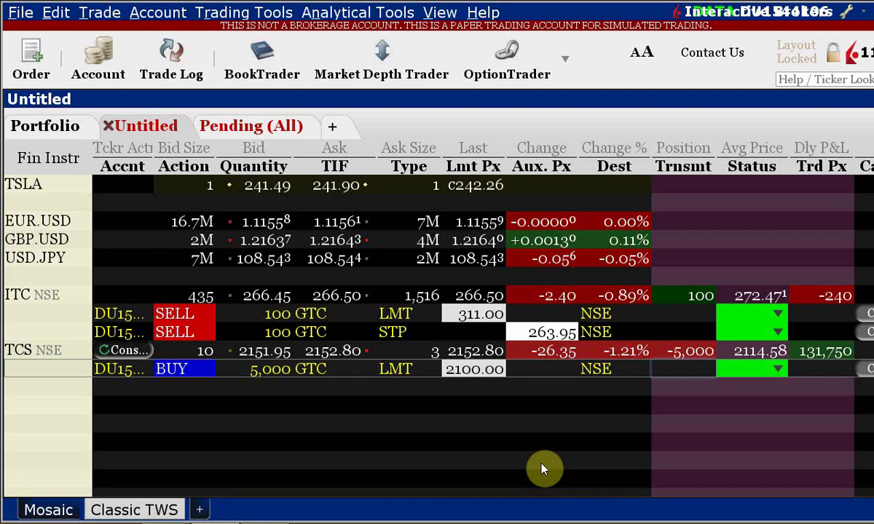
{"action": "key", "text": "alt+Tab"}
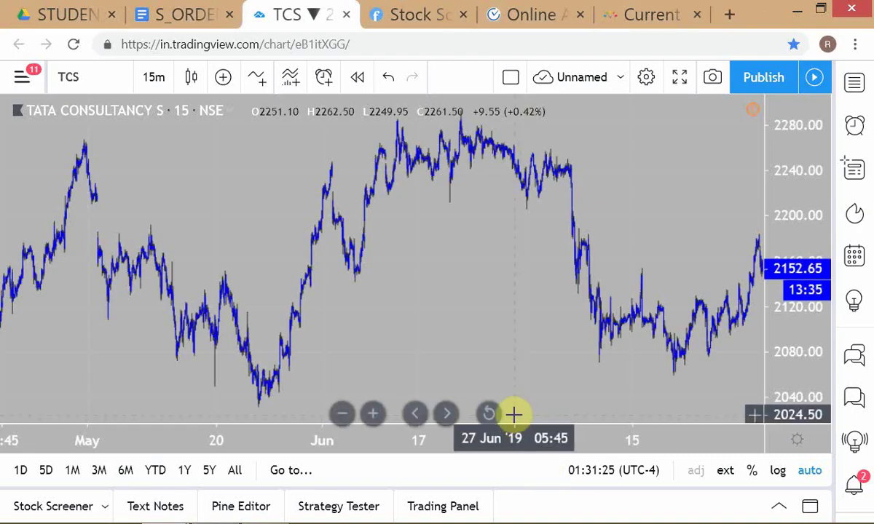
{"action": "key", "text": "alt+Tab"}
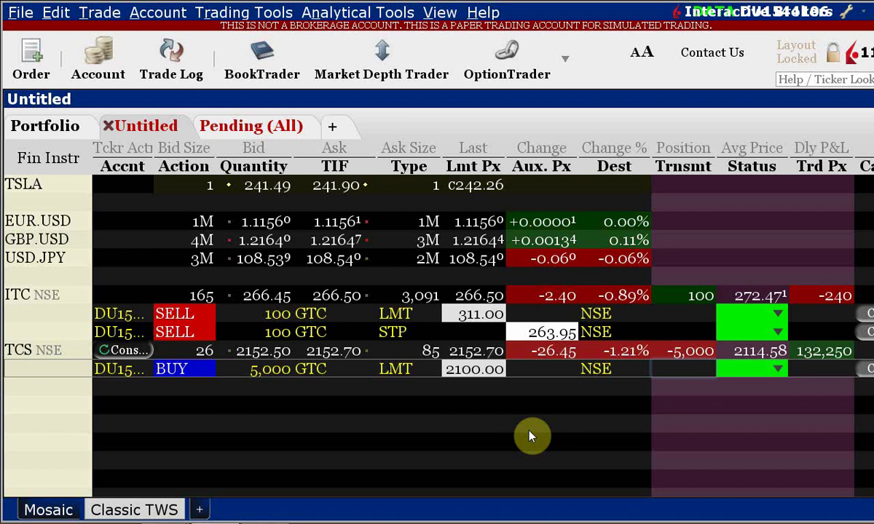
{"action": "key", "text": "alt+Tab"}
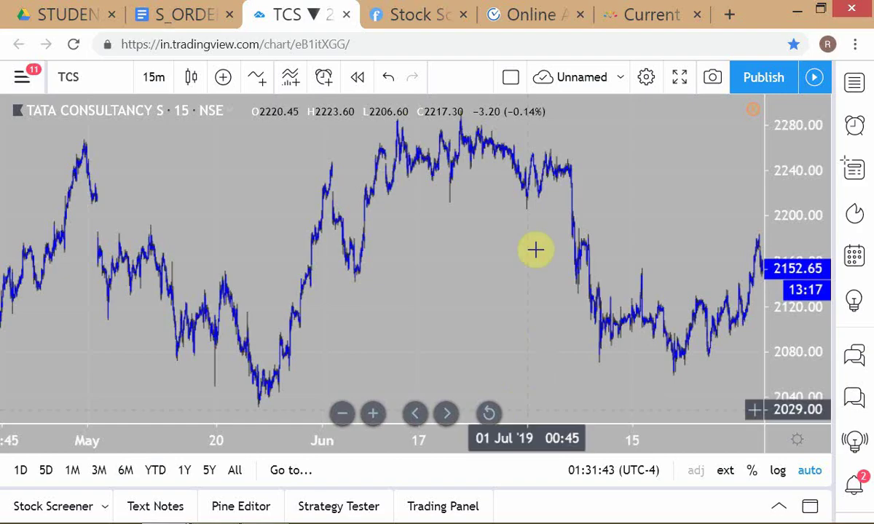
{"action": "left_click", "coordinate": [434, 14]}
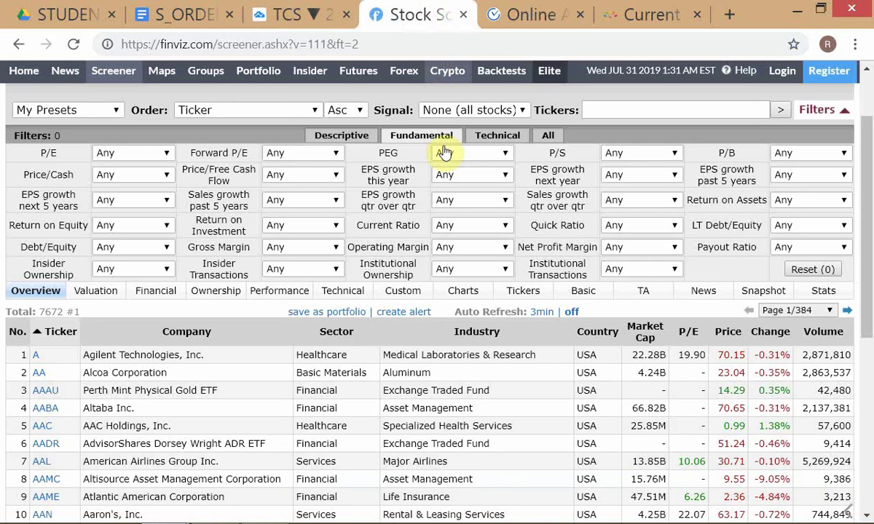
{"action": "left_click", "coordinate": [309, 14]}
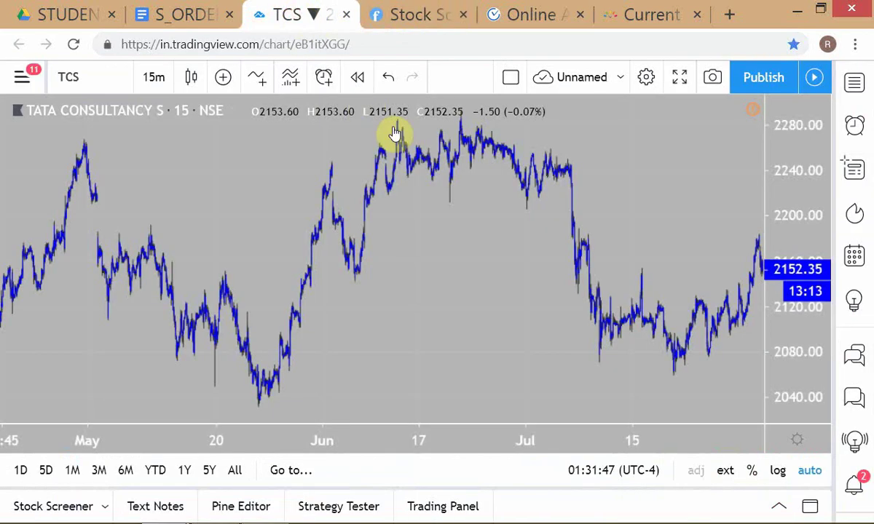
{"action": "key", "text": "alt+Tab"}
{"action": "key", "text": "alt+Tab"}
{"action": "key", "text": "Tab"}
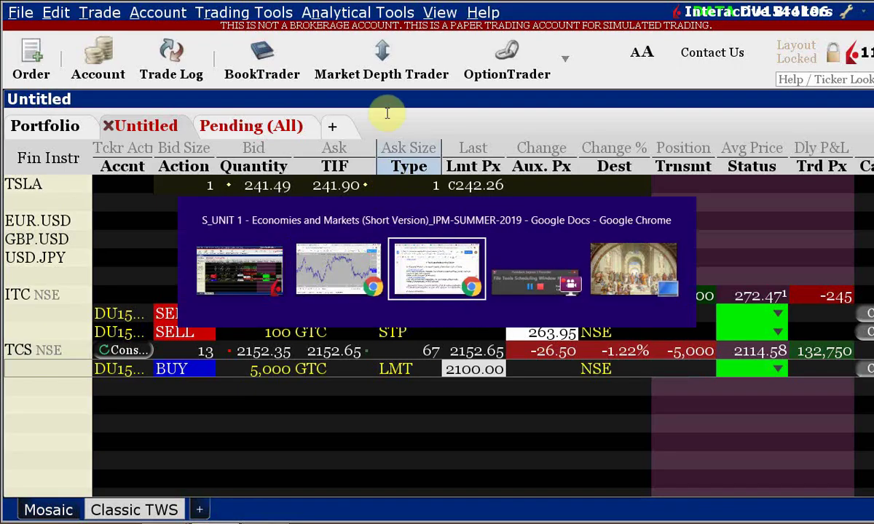
Step: Scroll through the FRED Effective Federal Funds Rate (2.40) chart, then return to TWS
{"action": "left_click", "coordinate": [567, 16]}
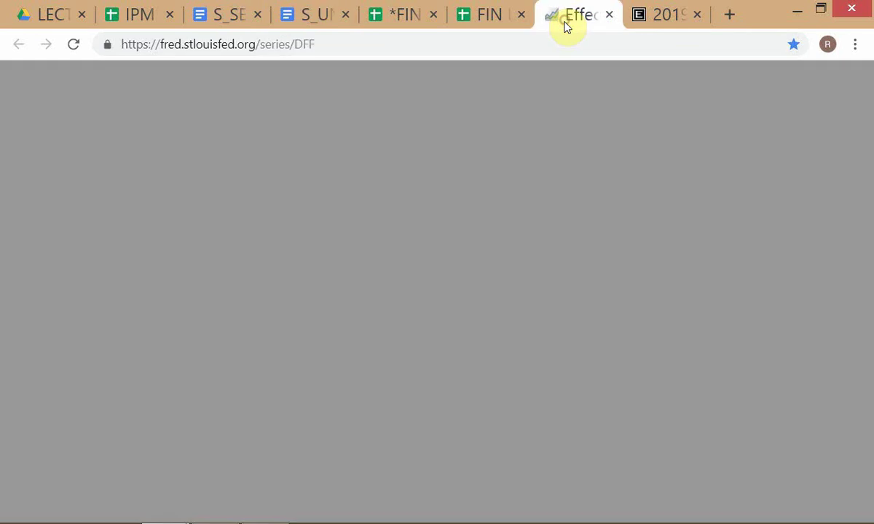
{"action": "scroll", "coordinate": [479, 386], "scroll_direction": "down", "scroll_amount": 4}
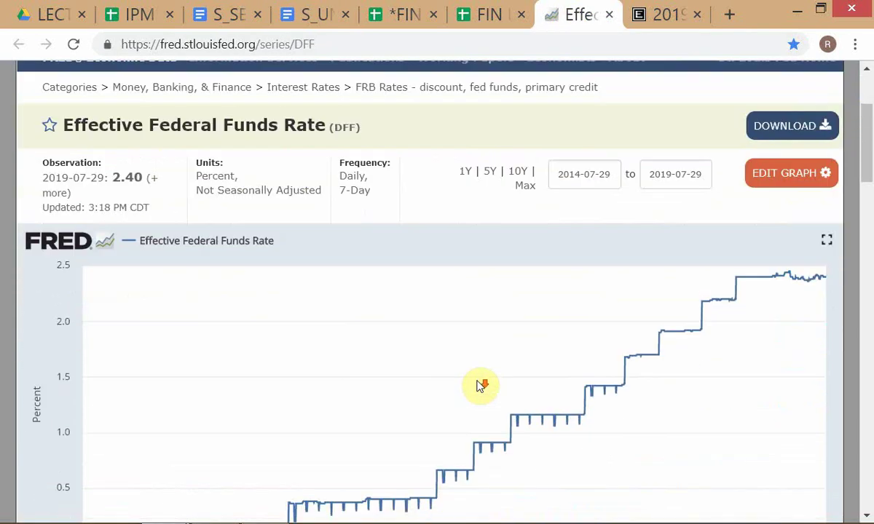
{"action": "scroll", "coordinate": [479, 385], "scroll_direction": "up", "scroll_amount": 4}
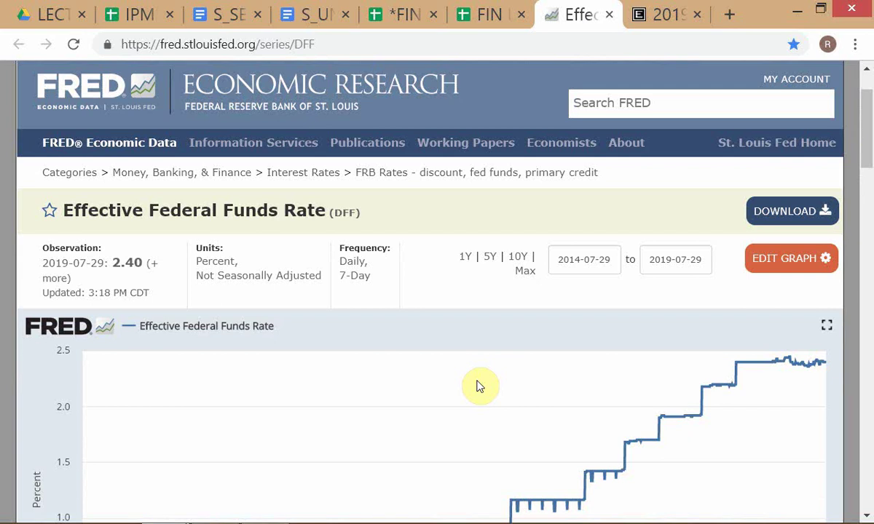
{"action": "key", "text": "alt+Tab"}
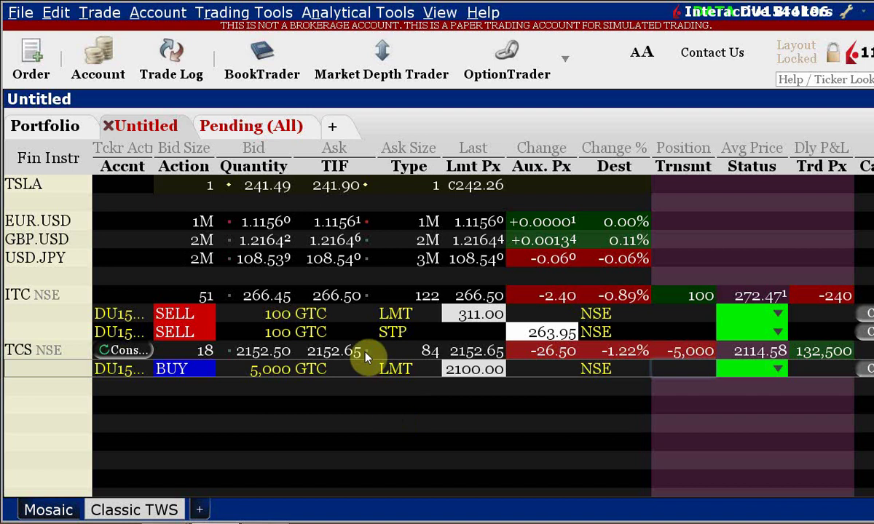
Step: Open a USD.JPY BookTrader ladder via Trading Tools, then return to the main TWS window
{"action": "right_click", "coordinate": [342, 267]}
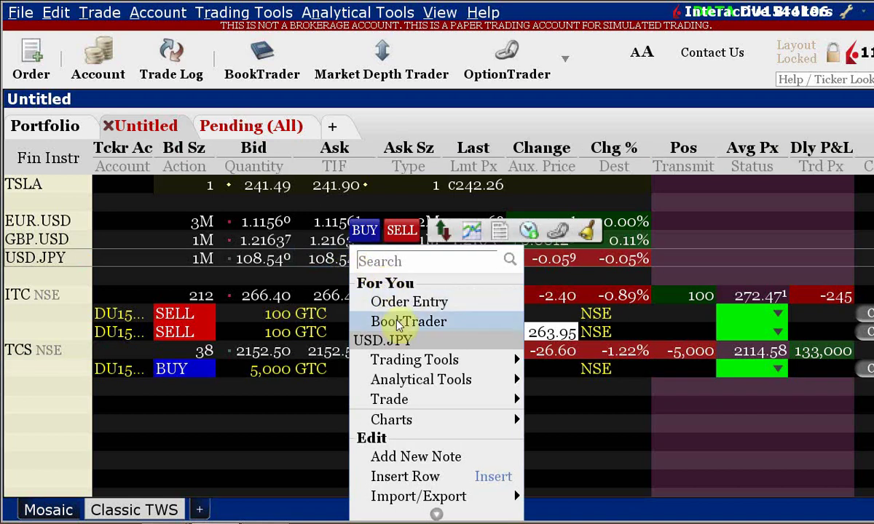
{"action": "mouse_move", "coordinate": [378, 361]}
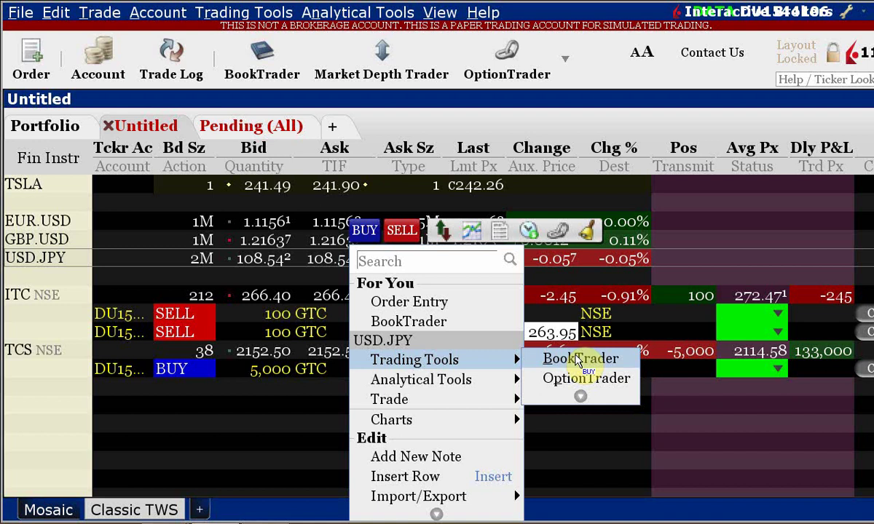
{"action": "left_click", "coordinate": [577, 361]}
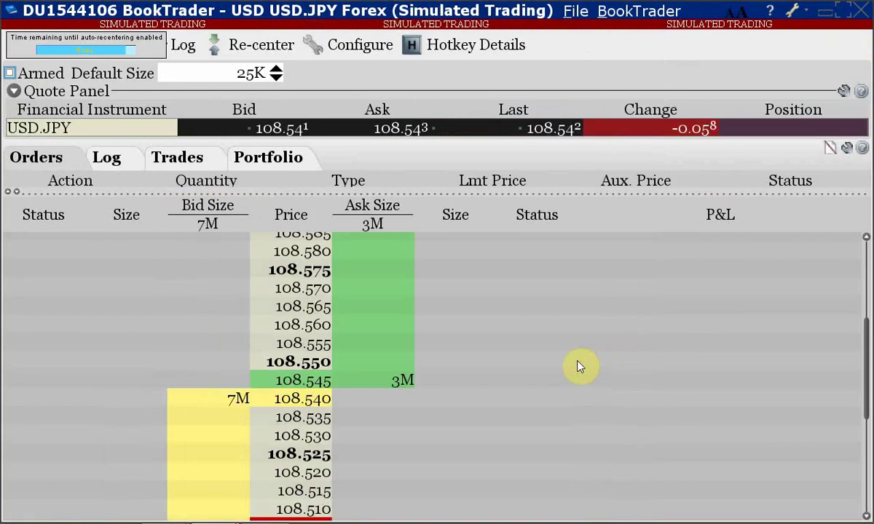
{"action": "scroll", "coordinate": [542, 470], "scroll_direction": "down", "scroll_amount": 1}
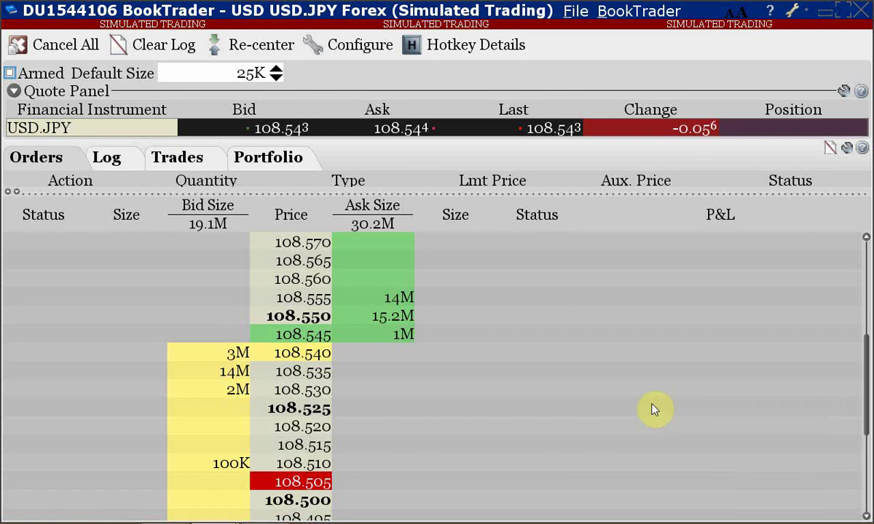
{"action": "key", "text": "alt+Tab"}
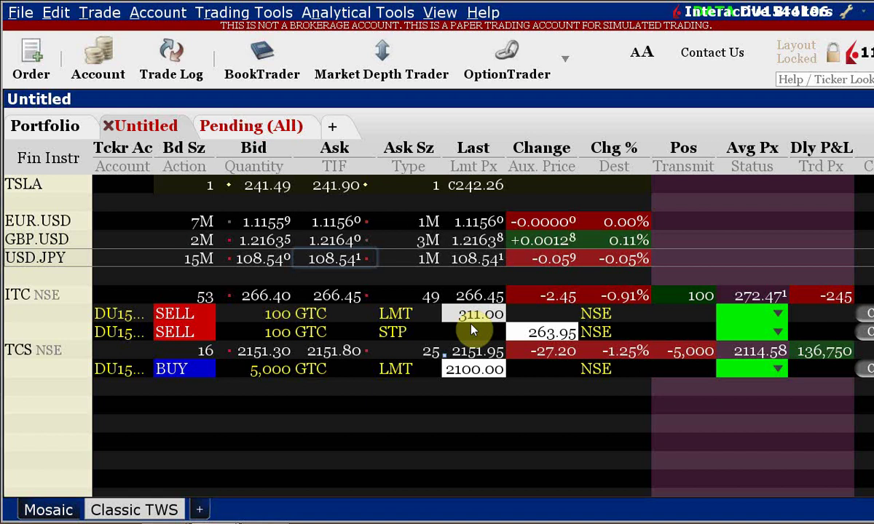
Step: Look at the USD.JPY BookTrader and TWS, then switch to the TradingView TCS 15-minute chart
{"action": "key", "text": "alt+Tab"}
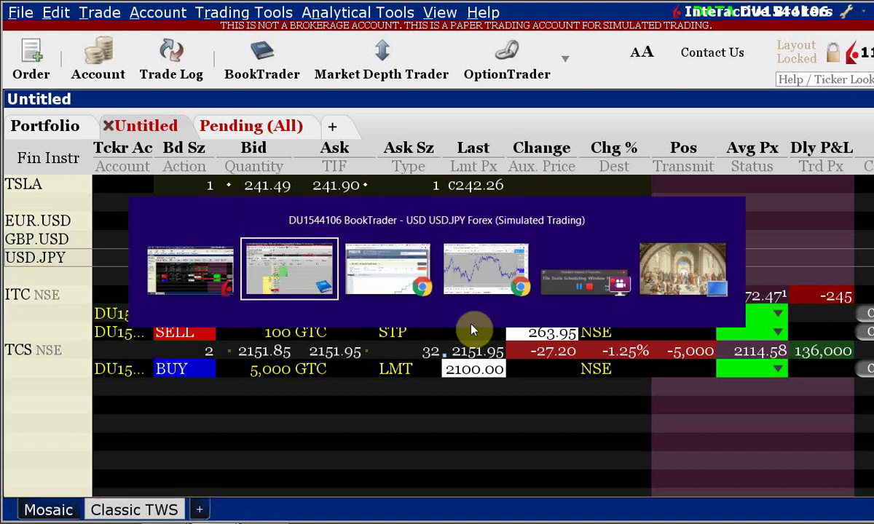
{"action": "key", "text": "alt+Tab"}
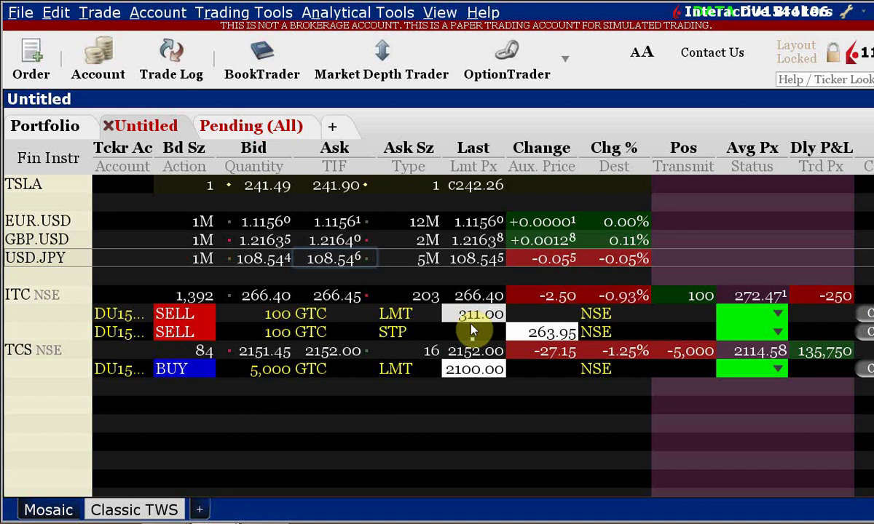
{"action": "key", "text": "alt+Tab"}
{"action": "key", "text": "alt+Tab"}
{"action": "key", "text": "alt+Tab"}
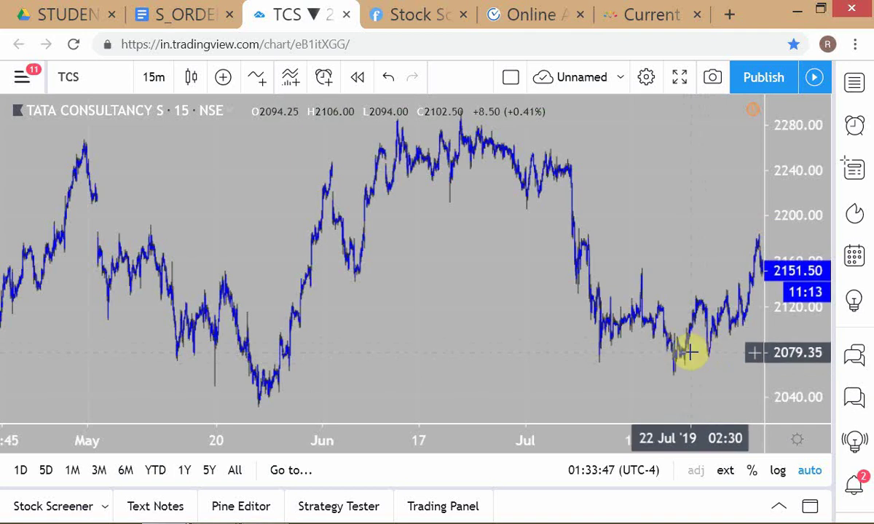
Step: Review the TCS 15-minute chart, ending back in TWS with TCS at 2151.85
{"action": "key", "text": "alt+Tab"}
{"action": "key", "text": "alt+Tab"}
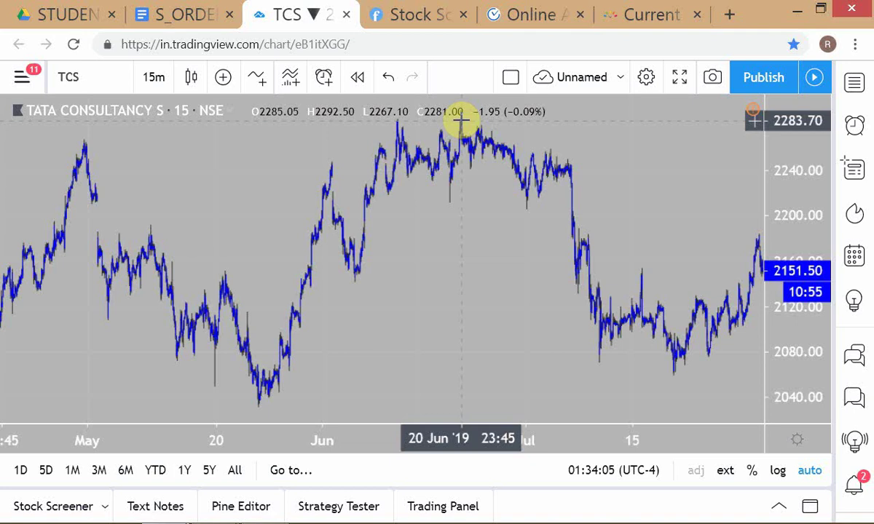
{"action": "key", "text": "alt+Tab"}
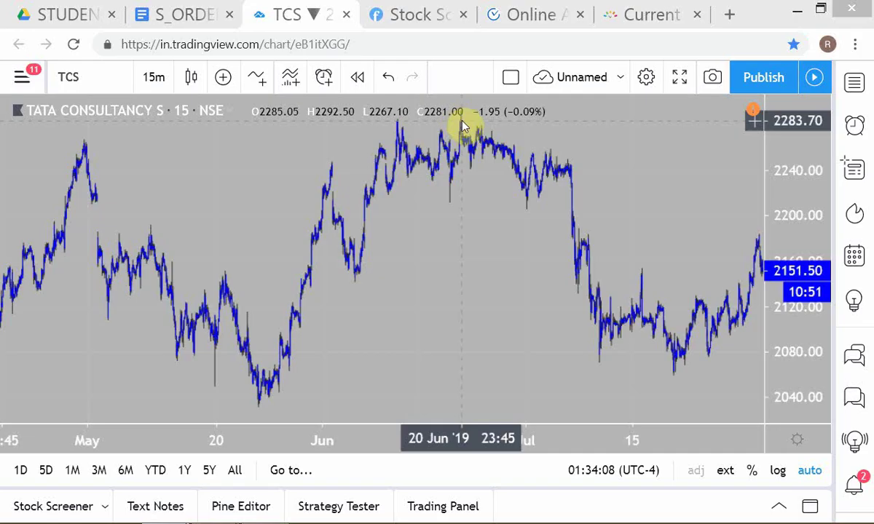
{"action": "key", "text": "alt+Tab"}
{"action": "key", "text": "alt+Tab"}
{"action": "key", "text": "alt+Tab"}
{"action": "key", "text": "alt+Tab"}
{"action": "key", "text": "alt+Tab"}
{"action": "key", "text": "alt+Tab"}
{"action": "key", "text": "alt+Tab"}
{"action": "key", "text": "alt+Tab"}
{"action": "key", "text": "alt+Tab"}
{"action": "key", "text": "alt+Tab"}
{"action": "key", "text": "alt+Tab"}
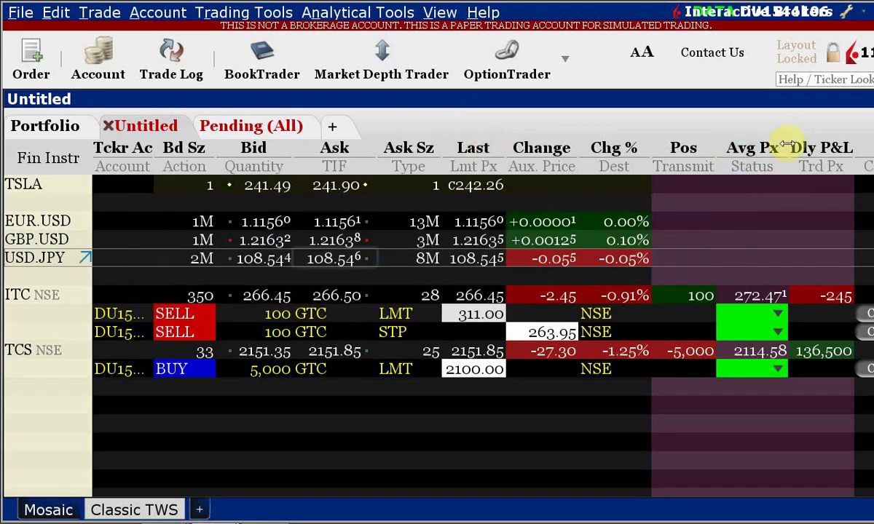
Step: Return to the TradingView TCS chart and change its interval from 15 minutes to 60 (1 hour)
{"action": "mouse_move", "coordinate": [776, 176]}
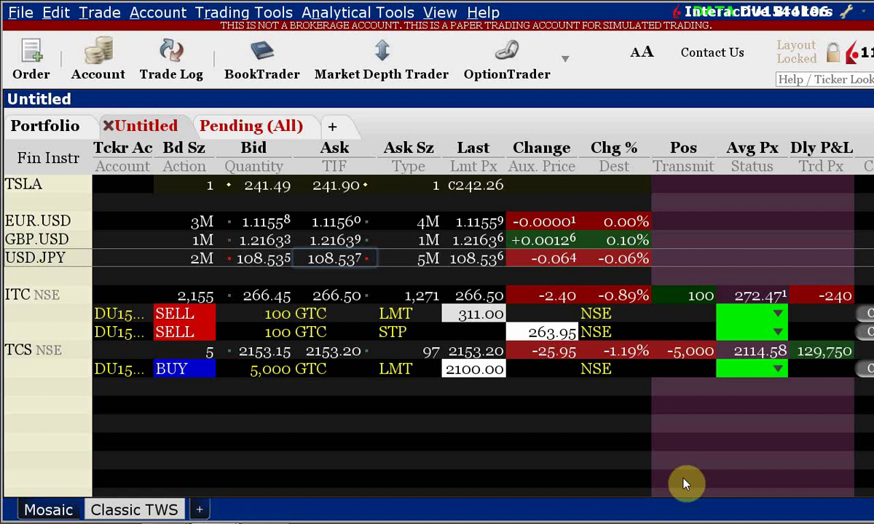
{"action": "key", "text": "alt+Tab"}
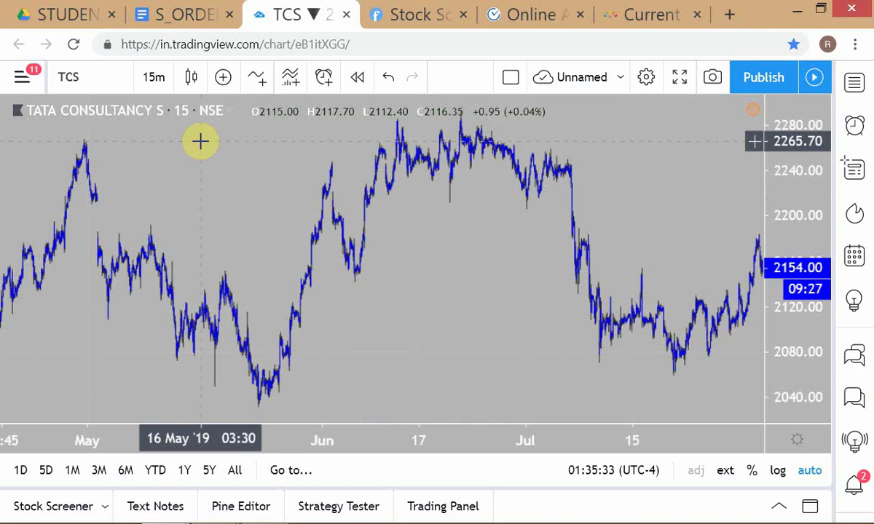
{"action": "type", "text": "60"}
{"action": "key", "text": "Return"}
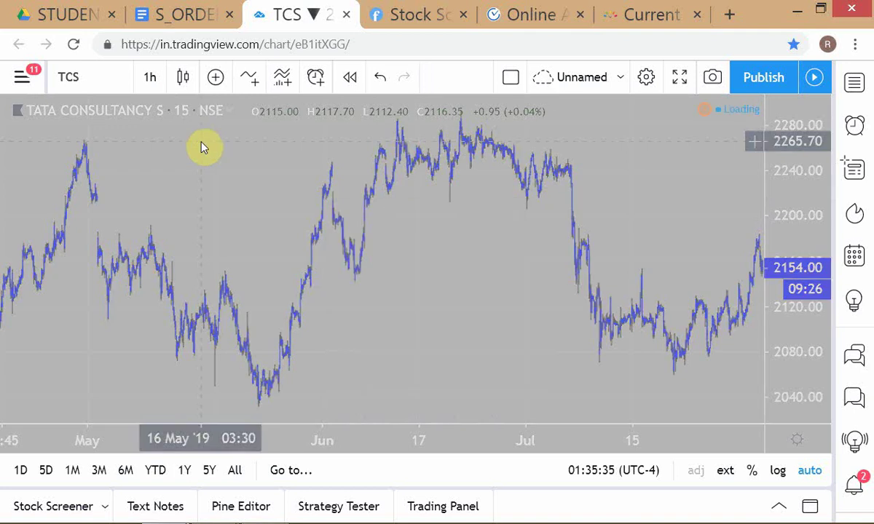
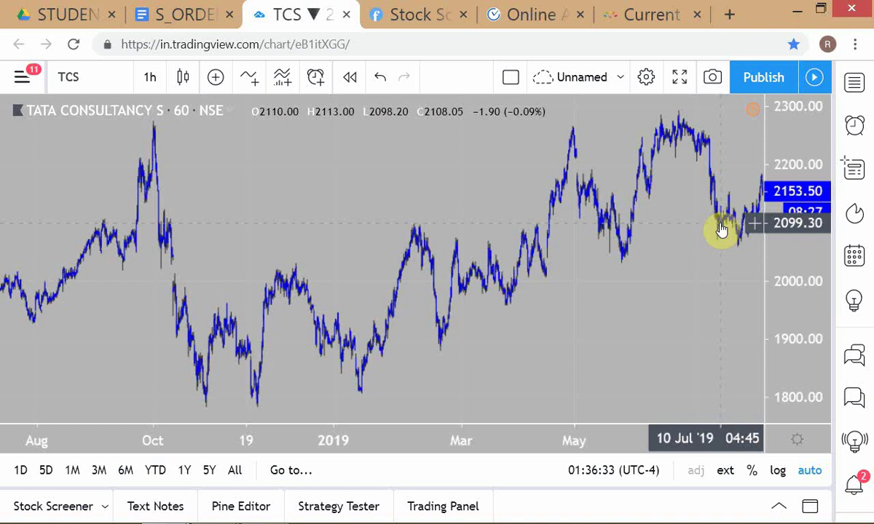
Step: Zoom the TCS chart in and out, glance at TWS, and return to the TCS chart
{"action": "scroll", "coordinate": [721, 230], "scroll_direction": "up", "scroll_amount": 5}
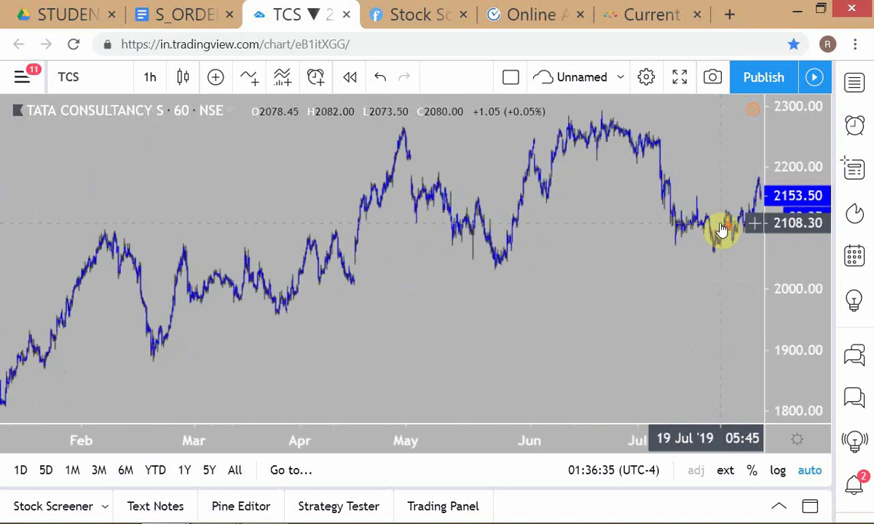
{"action": "scroll", "coordinate": [721, 231], "scroll_direction": "up", "scroll_amount": 2}
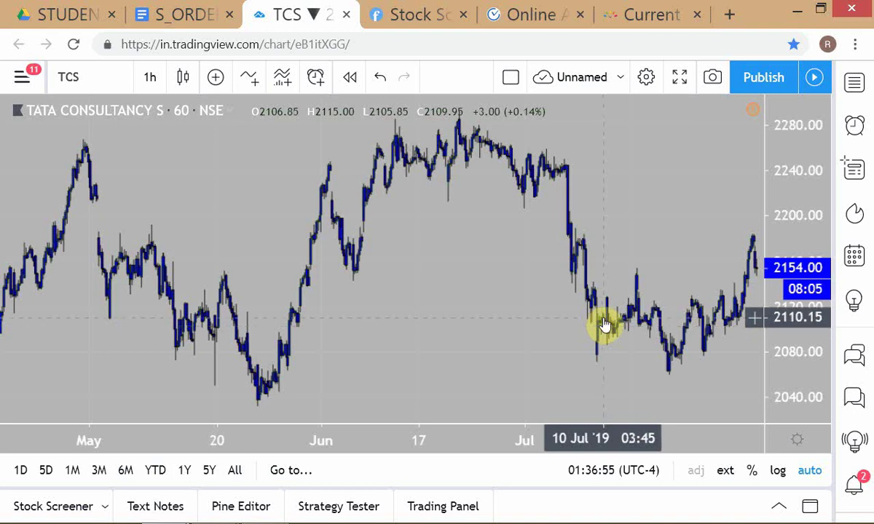
{"action": "scroll", "coordinate": [604, 326], "scroll_direction": "down", "scroll_amount": 1}
{"action": "scroll", "coordinate": [628, 310], "scroll_direction": "down", "scroll_amount": 1}
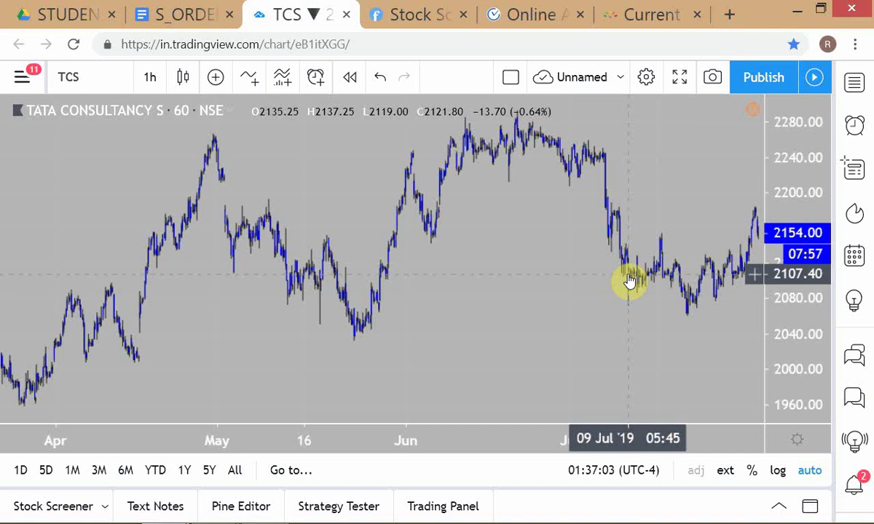
{"action": "scroll", "coordinate": [624, 273], "scroll_direction": "down", "scroll_amount": 2}
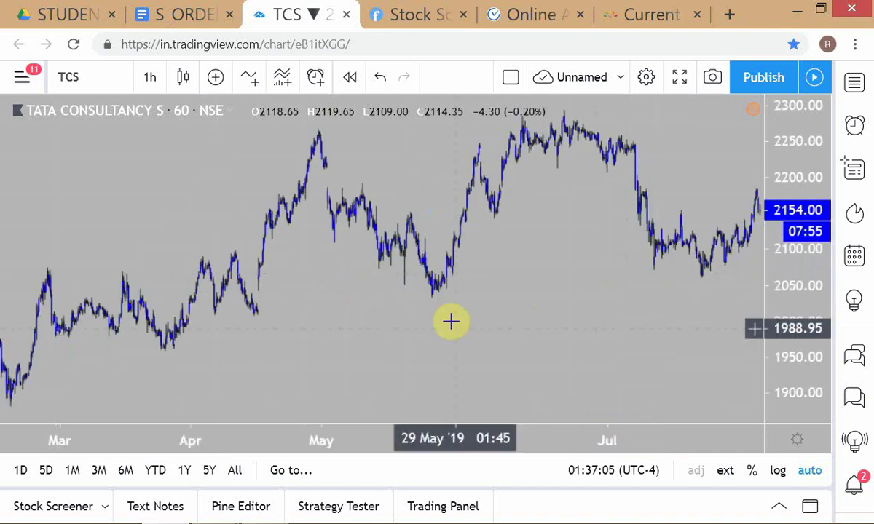
{"action": "scroll", "coordinate": [503, 248], "scroll_direction": "up", "scroll_amount": 2}
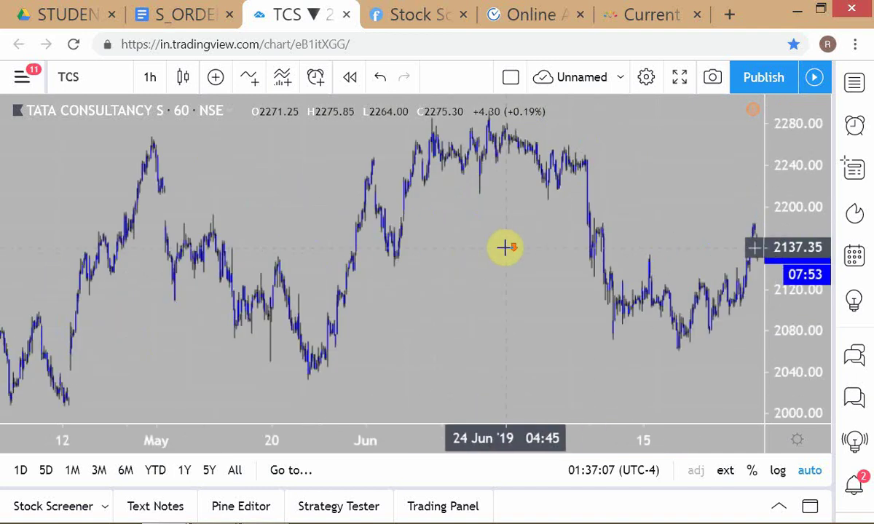
{"action": "scroll", "coordinate": [503, 248], "scroll_direction": "down", "scroll_amount": 4}
{"action": "scroll", "coordinate": [504, 248], "scroll_direction": "down", "scroll_amount": 2}
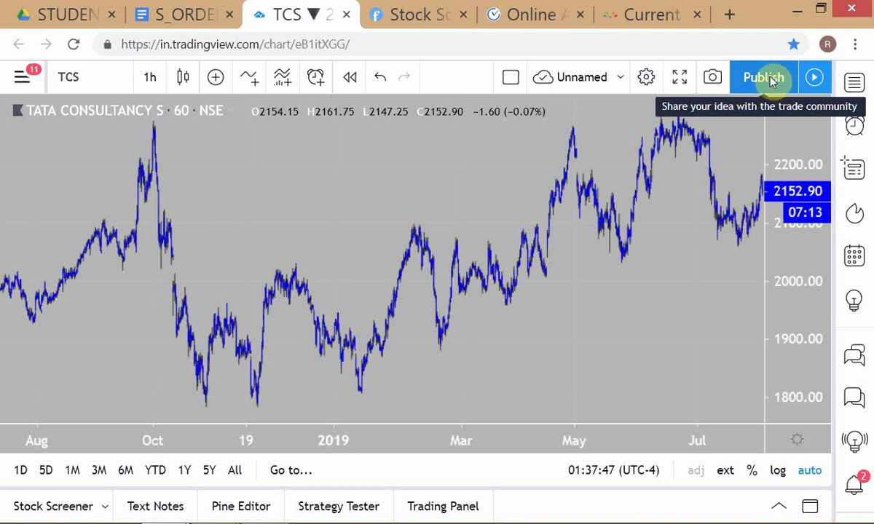
{"action": "mouse_move", "coordinate": [793, 519]}
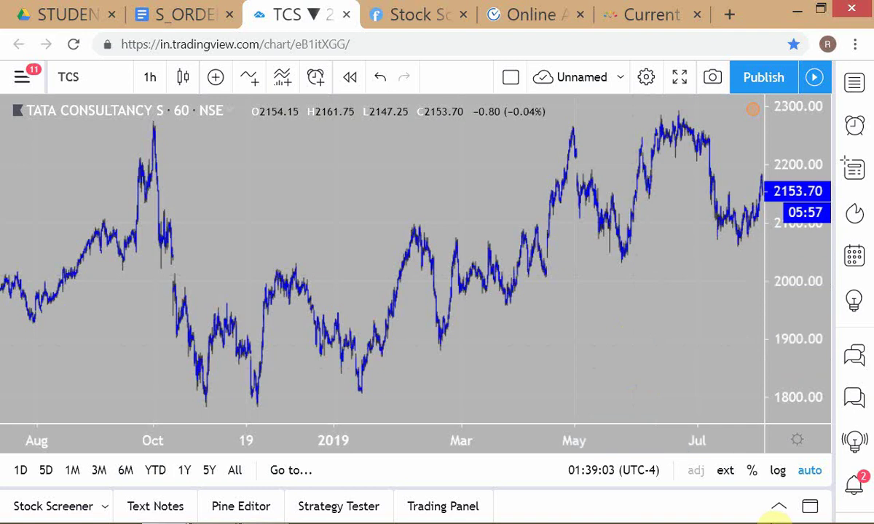
{"action": "mouse_move", "coordinate": [825, 517]}
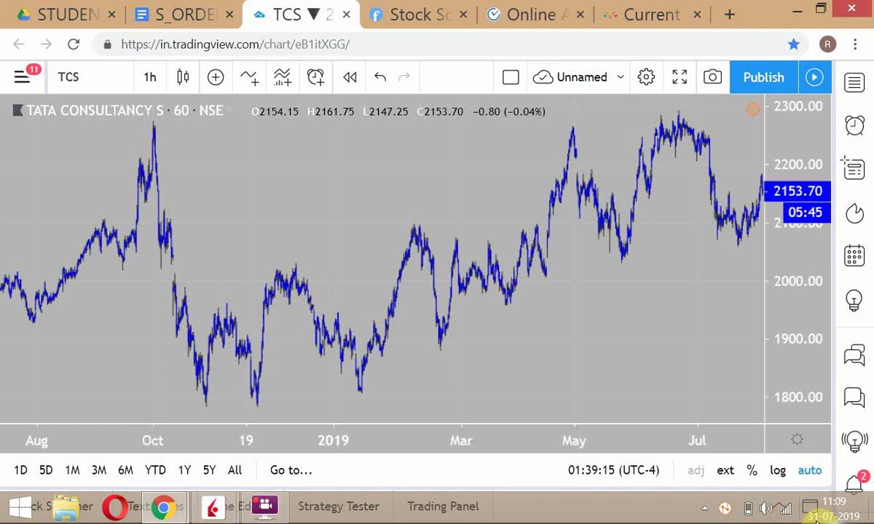
{"action": "key", "text": "alt+Tab"}
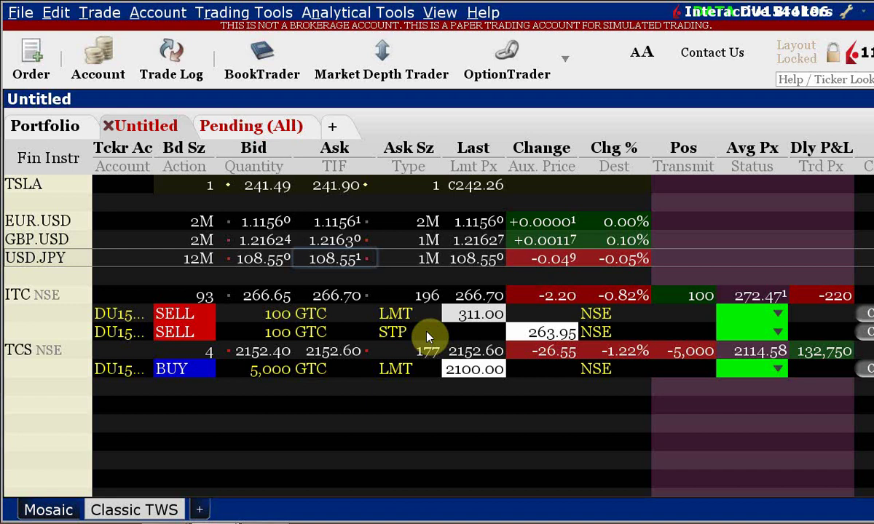
{"action": "key", "text": "alt+Tab"}
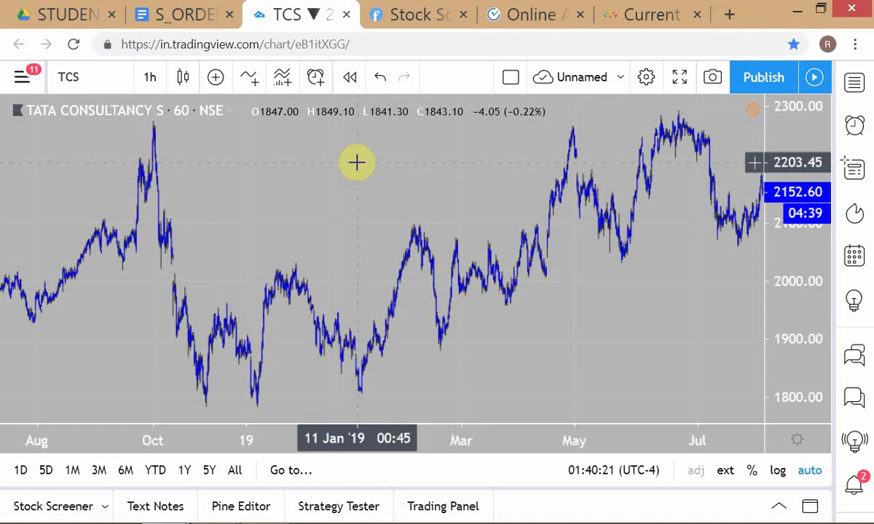
Step: Change the chart symbol to ITC, choosing the NSE-listed ITC stock
{"action": "type", "text": "ITC"}
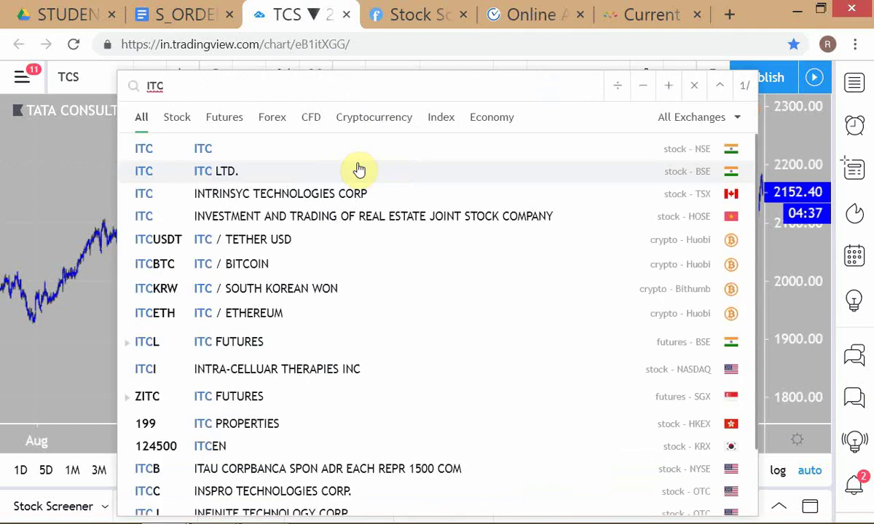
{"action": "key", "text": "Return"}
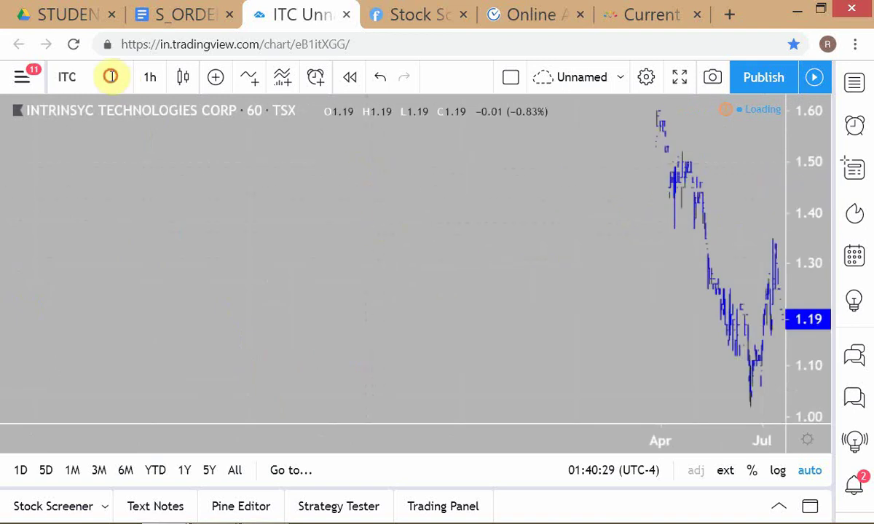
{"action": "left_click", "coordinate": [119, 80]}
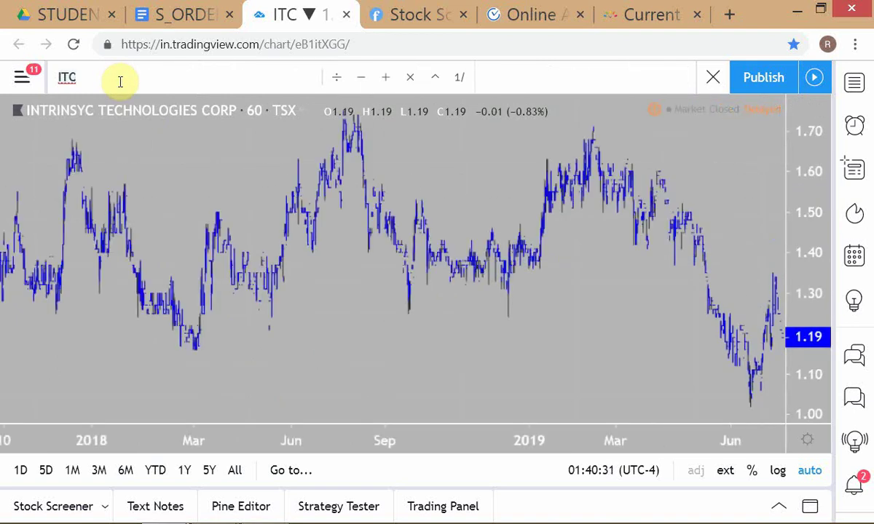
{"action": "left_click", "coordinate": [120, 82]}
{"action": "type", "text": "ITC"}
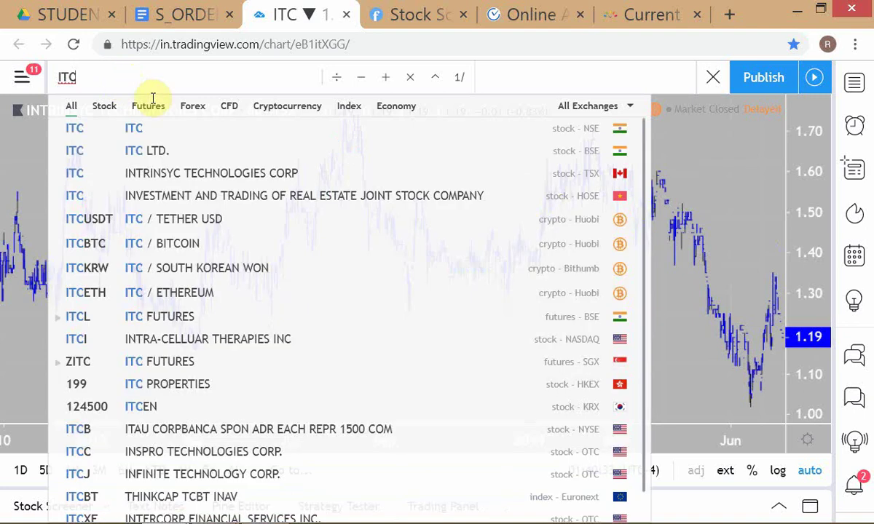
{"action": "left_click", "coordinate": [296, 133]}
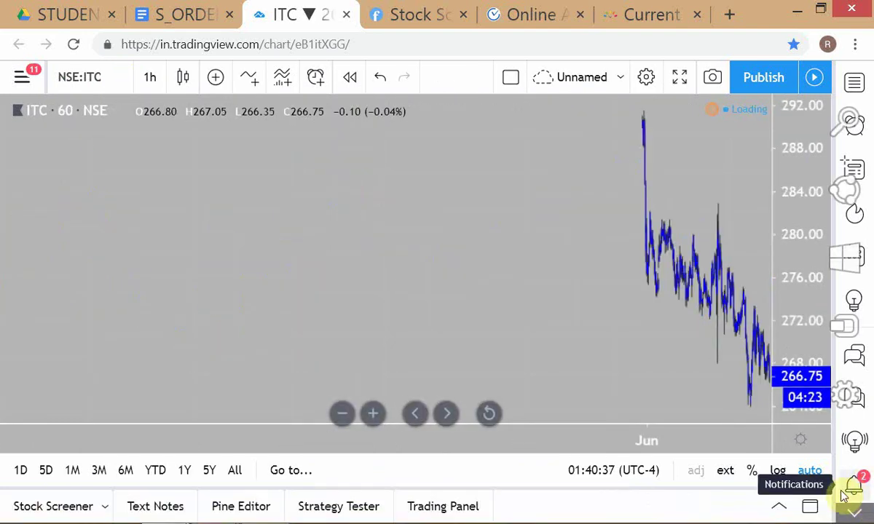
Step: Zoom into the ITC chart and bring the TWS portfolio forward
{"action": "mouse_move", "coordinate": [748, 515]}
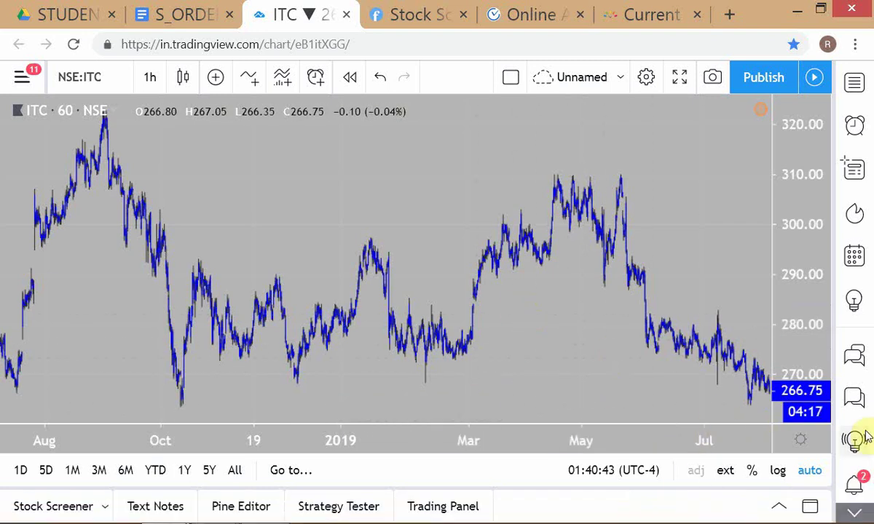
{"action": "scroll", "coordinate": [761, 391], "scroll_direction": "up", "scroll_amount": 4}
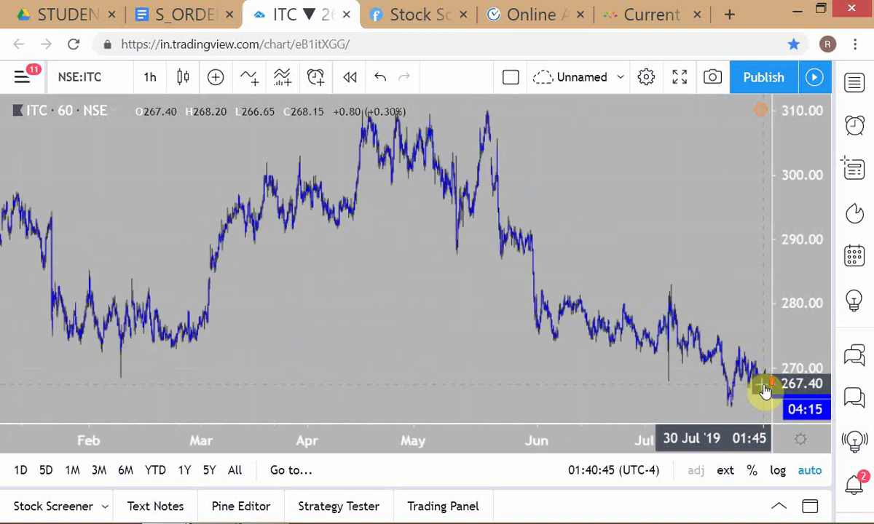
{"action": "scroll", "coordinate": [762, 390], "scroll_direction": "up", "scroll_amount": 5}
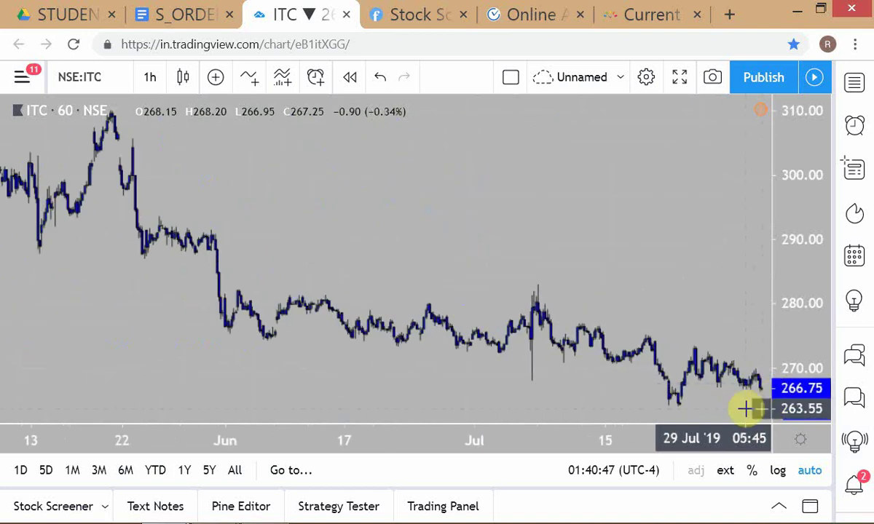
{"action": "key", "text": "alt+Tab"}
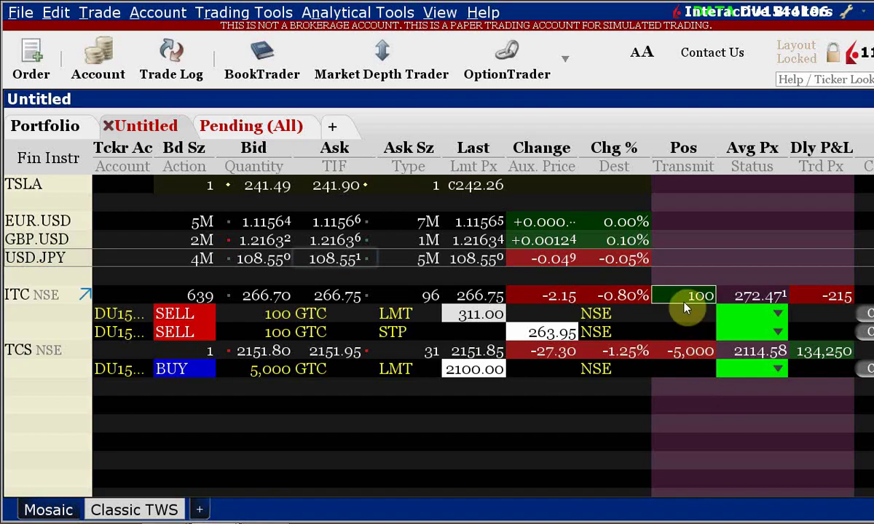
Step: Switch from TWS back to the TradingView ITC hourly chart in Chrome
{"action": "key", "text": "alt+Tab"}
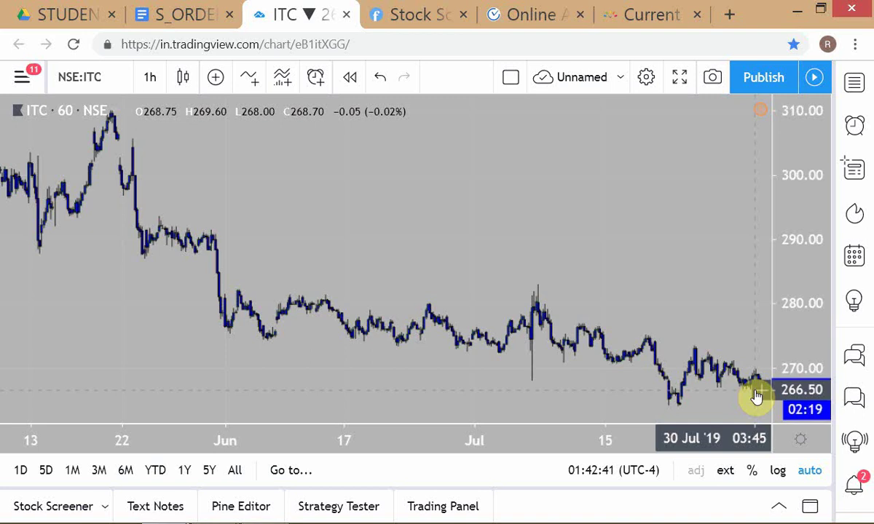
Step: Zoom the ITC 1h time axis out to span roughly August 2018 to July 2019
{"action": "scroll", "coordinate": [733, 240], "scroll_direction": "down", "scroll_amount": 8}
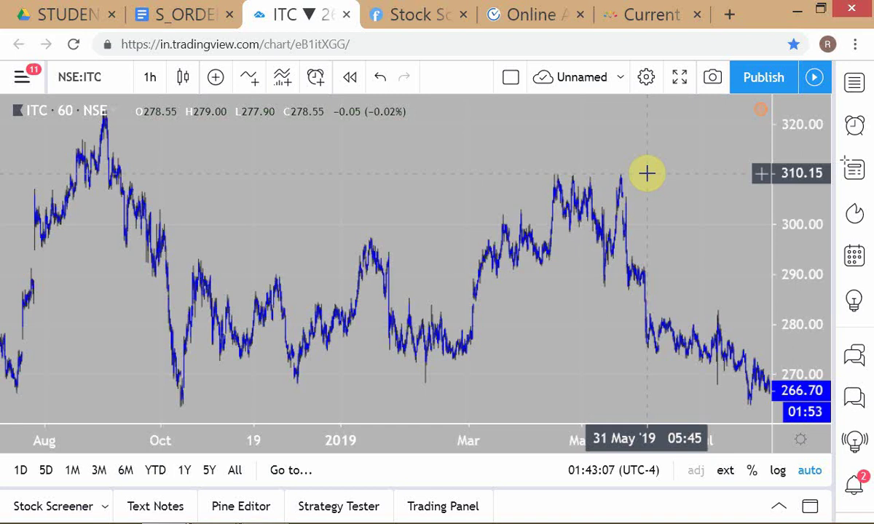
{"action": "mouse_move", "coordinate": [772, 518]}
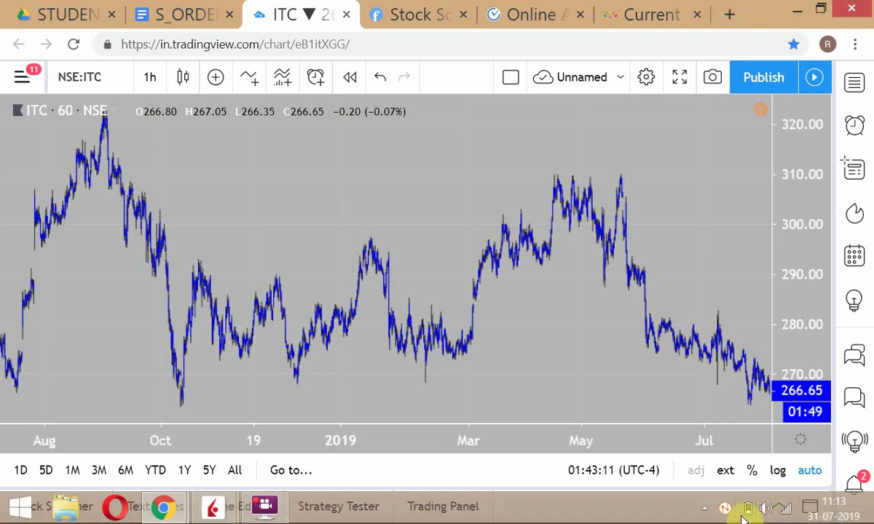
{"action": "mouse_move", "coordinate": [743, 519]}
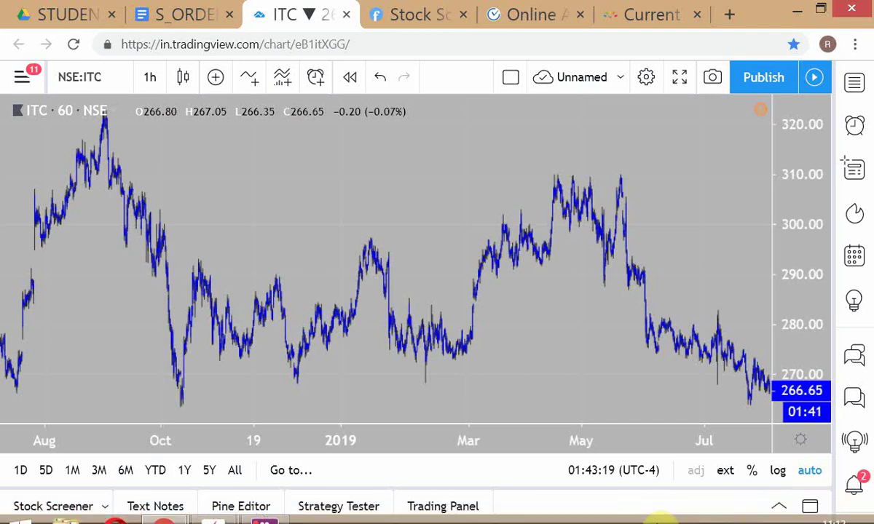
{"action": "mouse_move", "coordinate": [670, 519]}
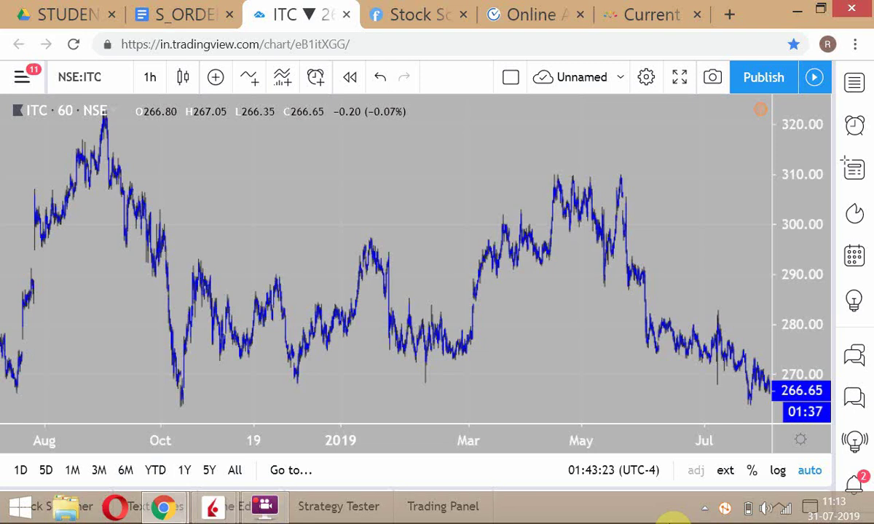
Step: Bring up the USD.JPY BookTrader ladder quoting 108.545/108.546 in TWS
{"action": "key", "text": "alt+Tab"}
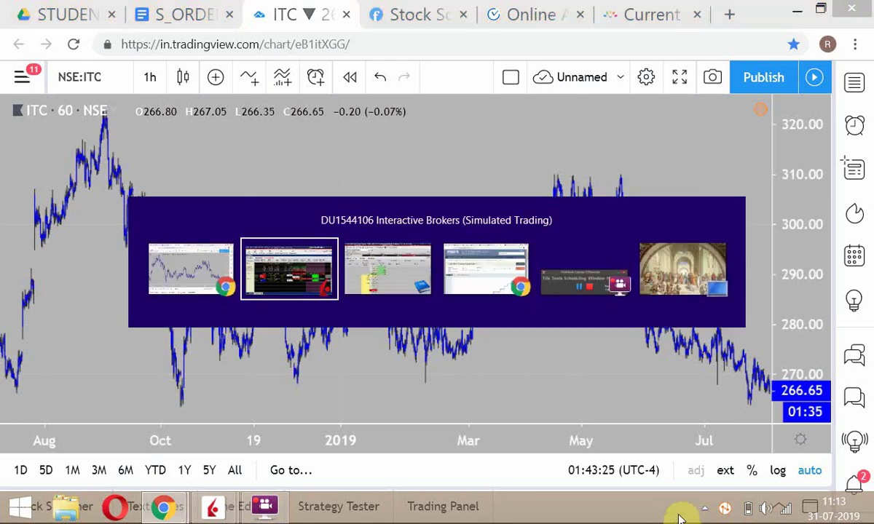
{"action": "key", "text": "alt+Tab"}
{"action": "key", "text": "Tab"}
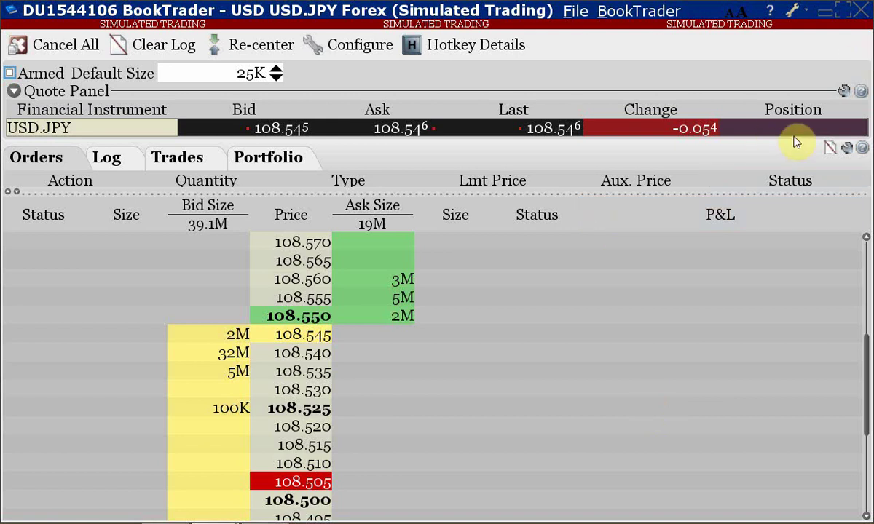
{"action": "key", "text": "alt+Tab"}
Step: Open the IPM - JUL'19_CALC spreadsheet in the browser and move to its CALC sheet
{"action": "key", "text": "alt+Tab"}
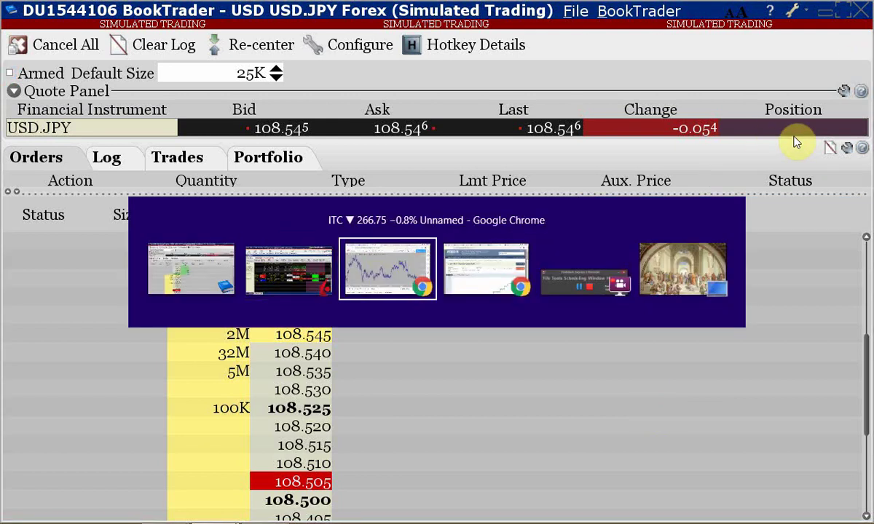
{"action": "key", "text": "alt+Tab"}
{"action": "key", "text": "alt+Tab"}
{"action": "key", "text": "alt+Tab"}
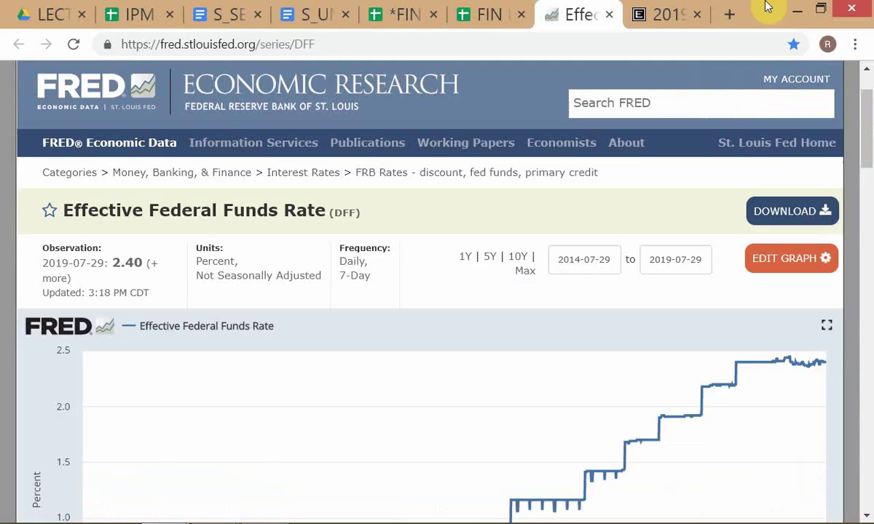
{"action": "left_click", "coordinate": [123, 25]}
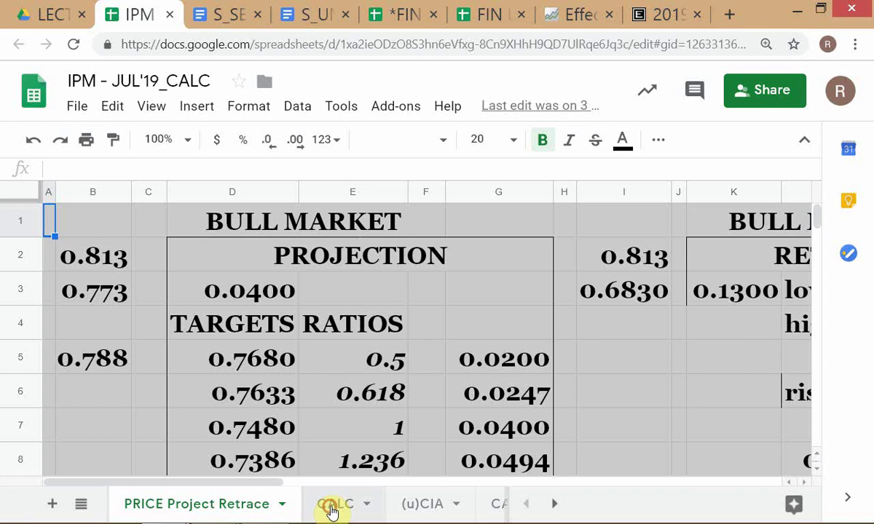
{"action": "key", "text": "ctrl+shift+Page_Down"}
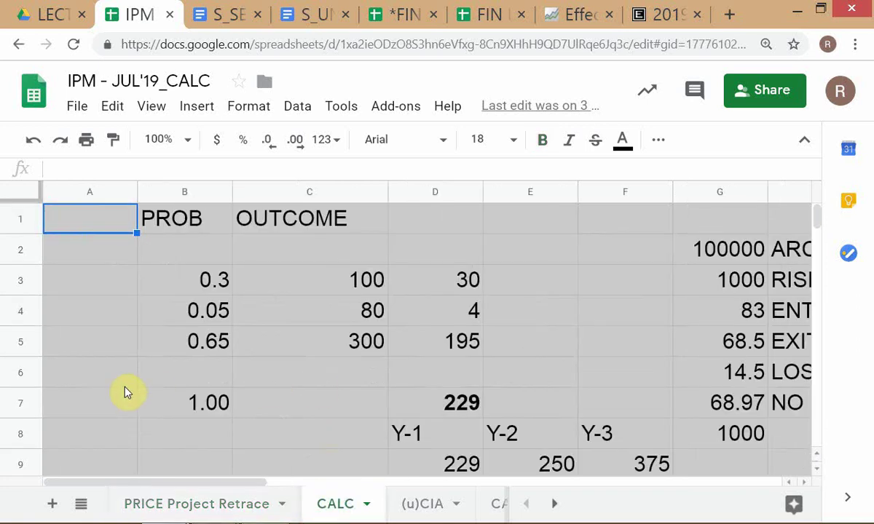
Step: Enter tcs, -5, 2150 and 10000 across cells A2 to D2 of the CALC sheet
{"action": "left_click", "coordinate": [120, 275]}
{"action": "left_click", "coordinate": [107, 251]}
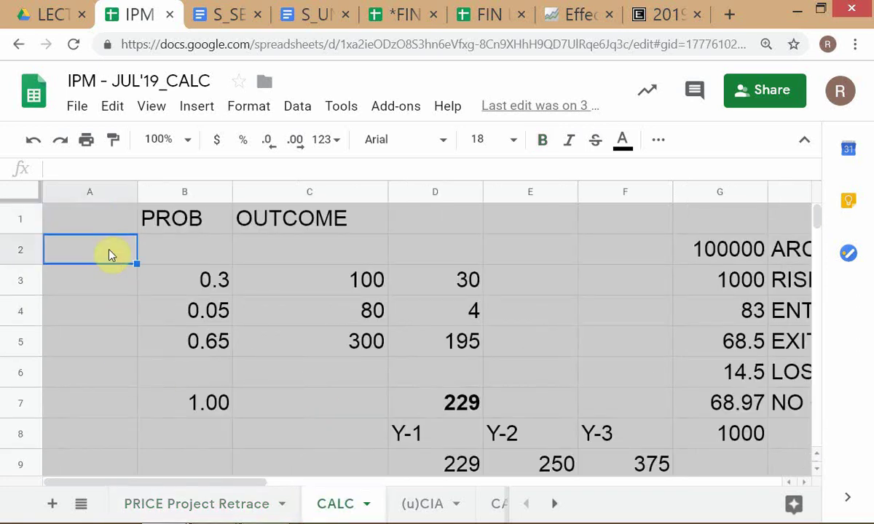
{"action": "type", "text": "tcs"}
{"action": "key", "text": "Tab"}
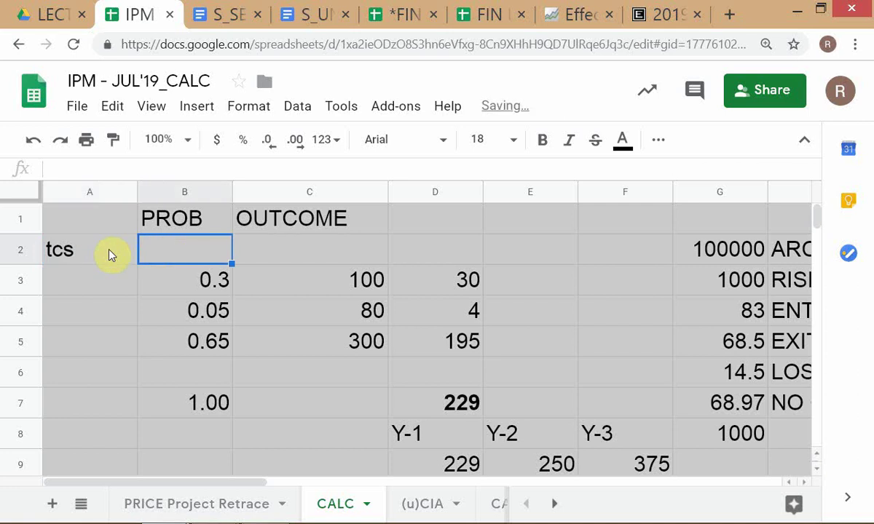
{"action": "type", "text": "-5"}
{"action": "key", "text": "Tab"}
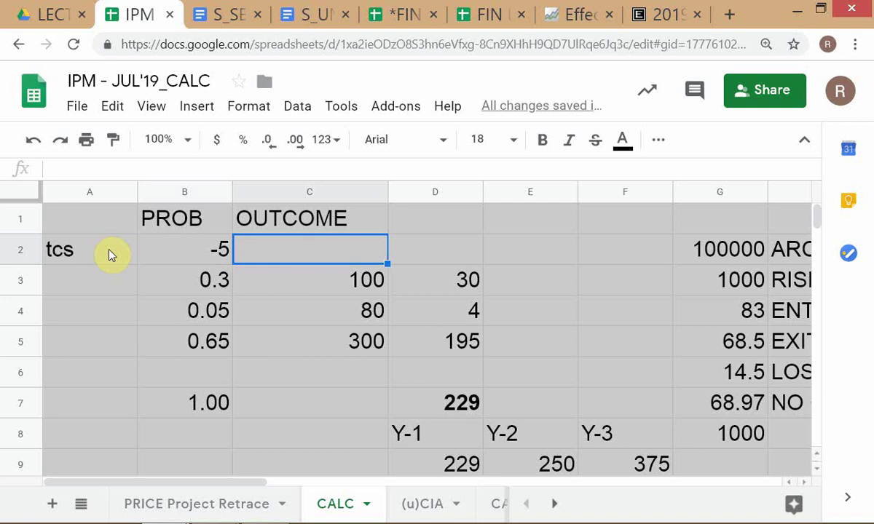
{"action": "type", "text": "2150"}
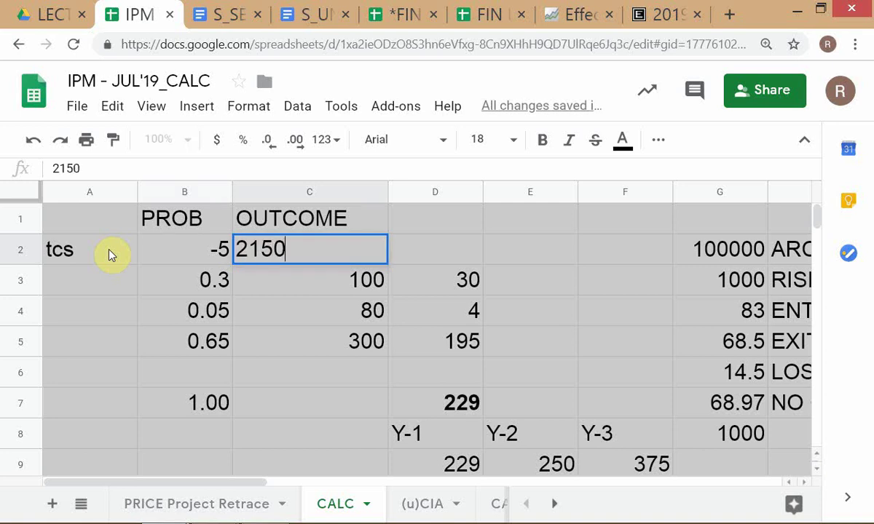
{"action": "key", "text": "Tab"}
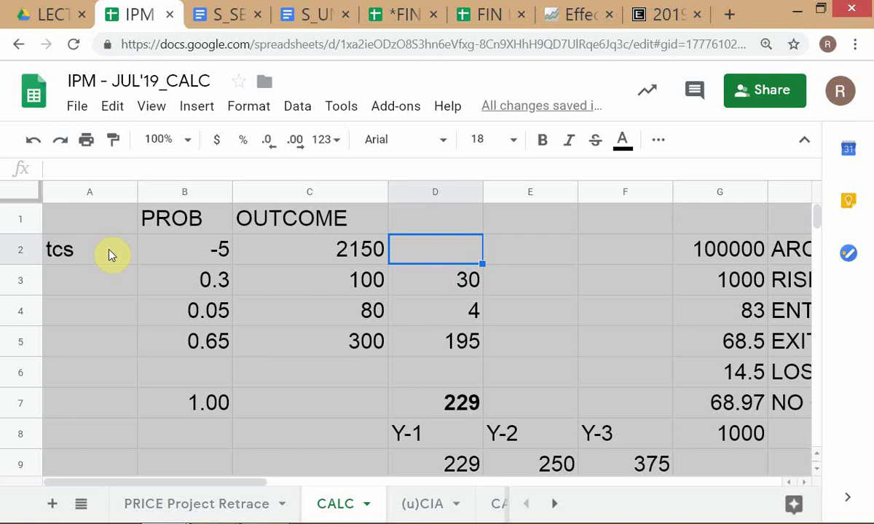
{"action": "type", "text": "10000"}
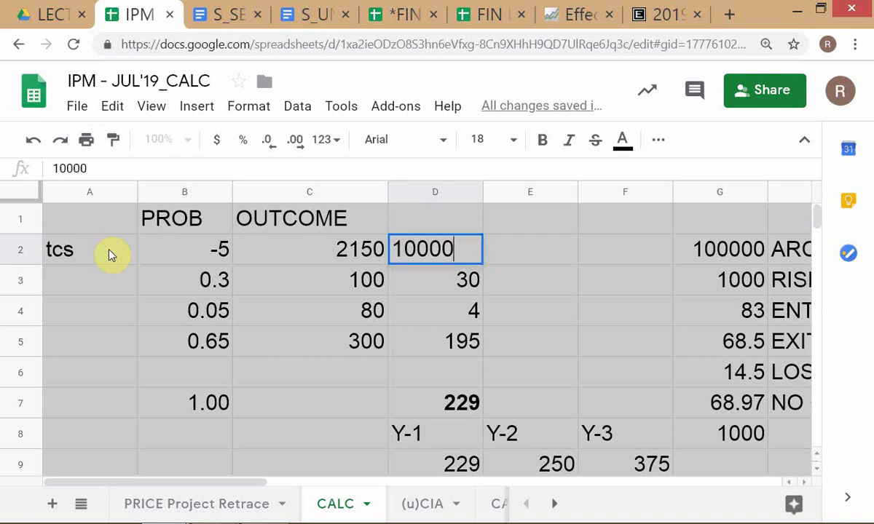
{"action": "key", "text": "Return"}
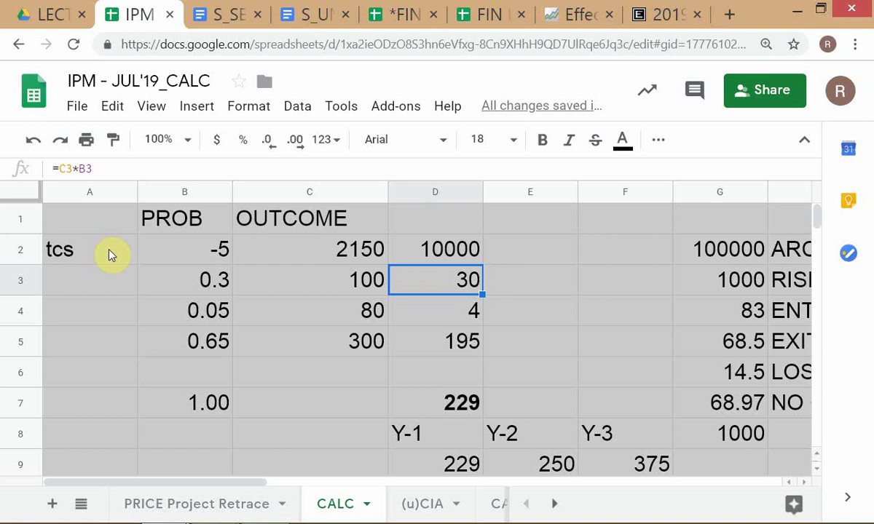
{"action": "key", "text": "alt+Tab"}
{"action": "key", "text": "Tab"}
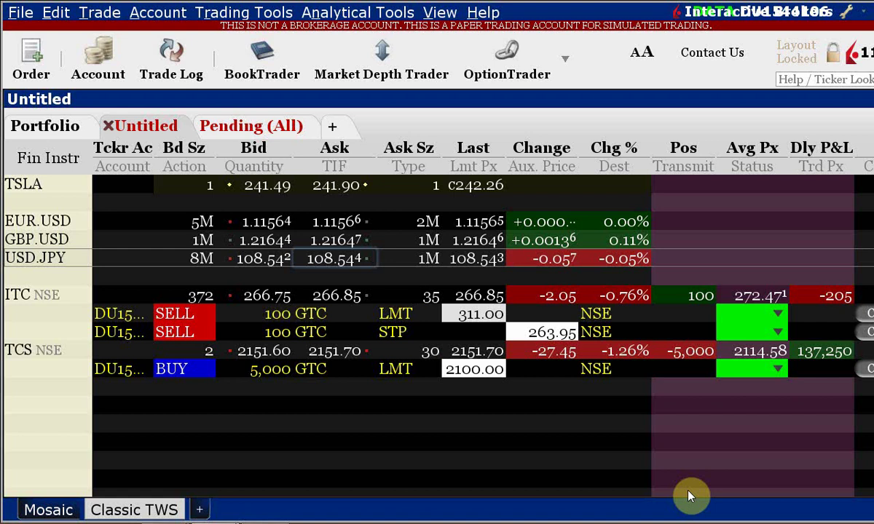
{"action": "key", "text": "alt+Tab"}
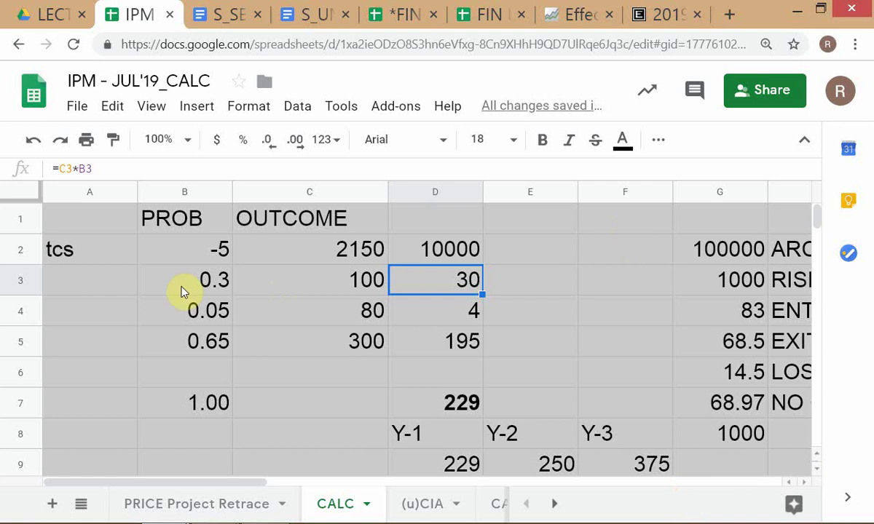
Step: Type 'blotter' into cell D1 and bold it, leaving its text colour unchanged
{"action": "left_click", "coordinate": [133, 250]}
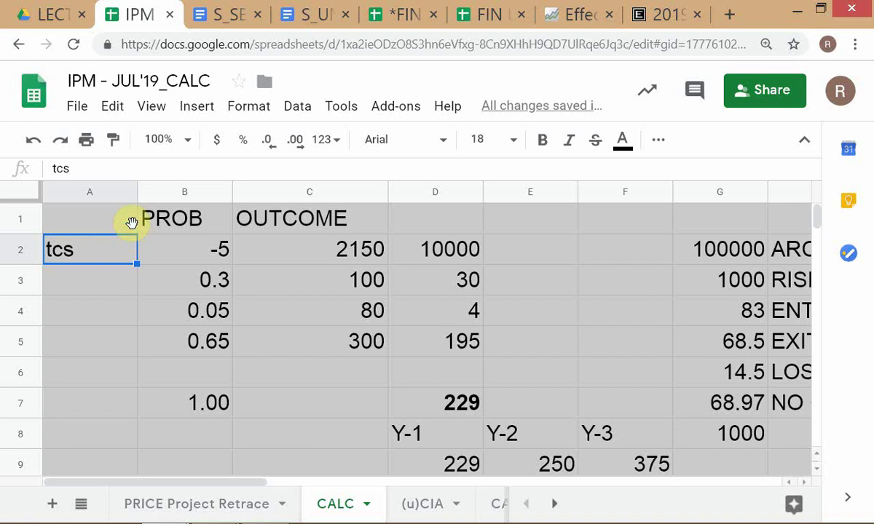
{"action": "left_click", "coordinate": [448, 230]}
{"action": "type", "text": "blotter"}
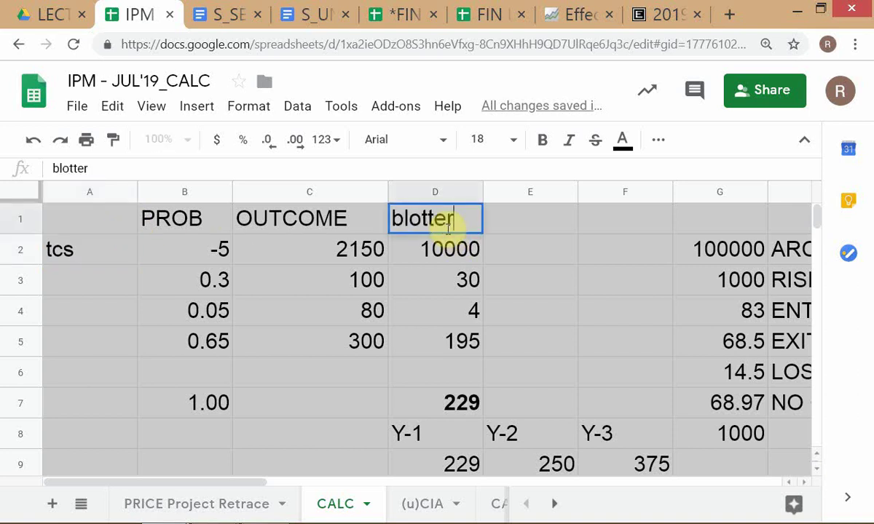
{"action": "key", "text": "Return"}
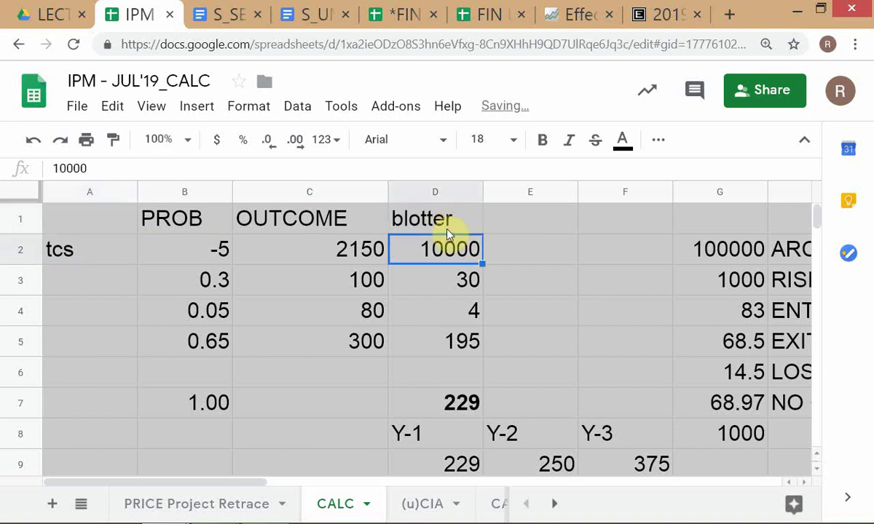
{"action": "left_click", "coordinate": [448, 230]}
{"action": "key", "text": "ctrl+b"}
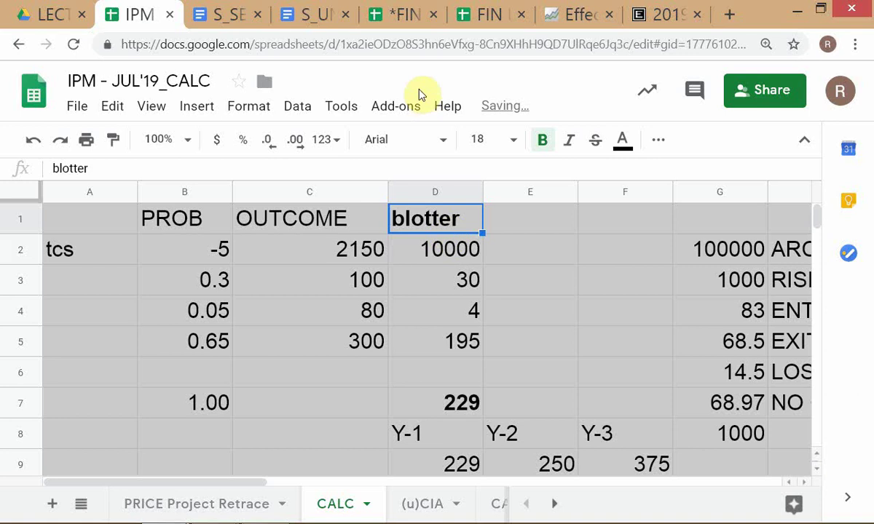
{"action": "left_click", "coordinate": [628, 143]}
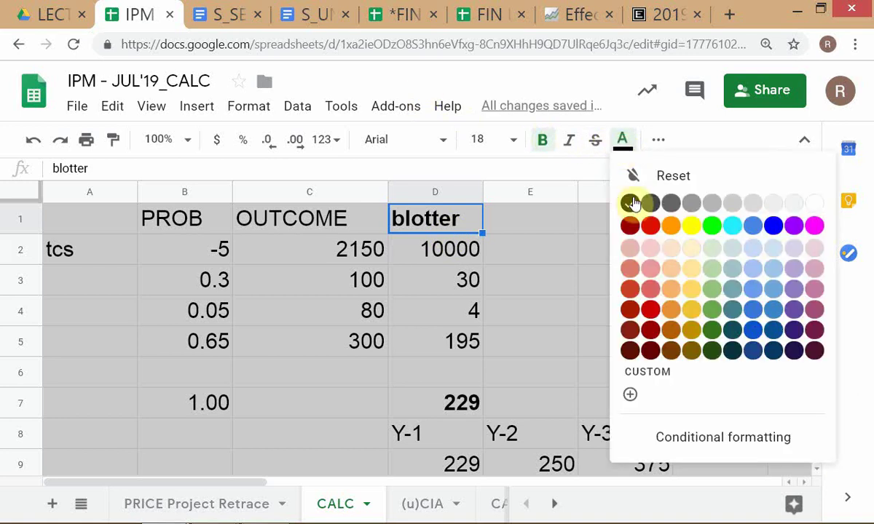
{"action": "left_click", "coordinate": [574, 248]}
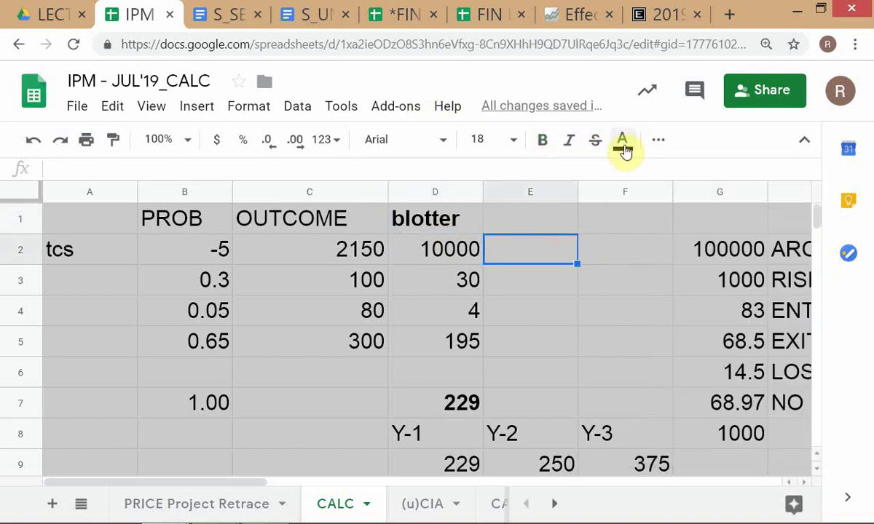
{"action": "left_click", "coordinate": [458, 222]}
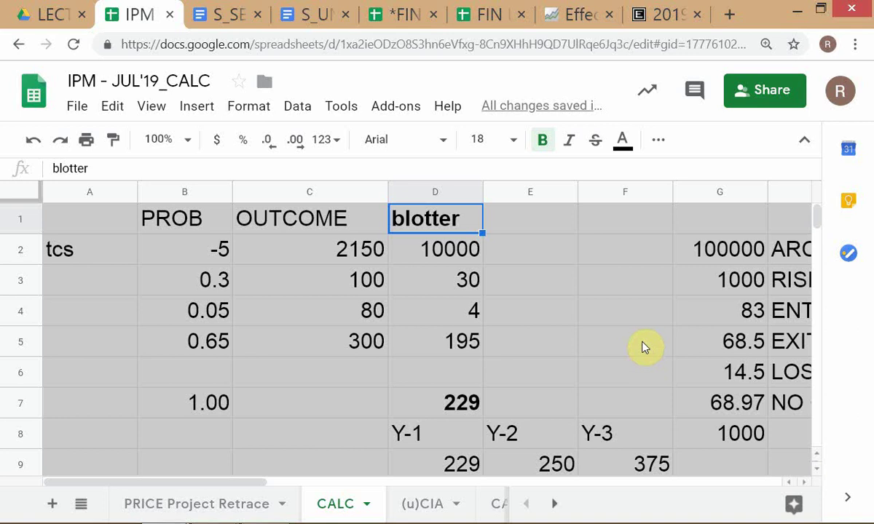
{"action": "key", "text": "alt+Tab"}
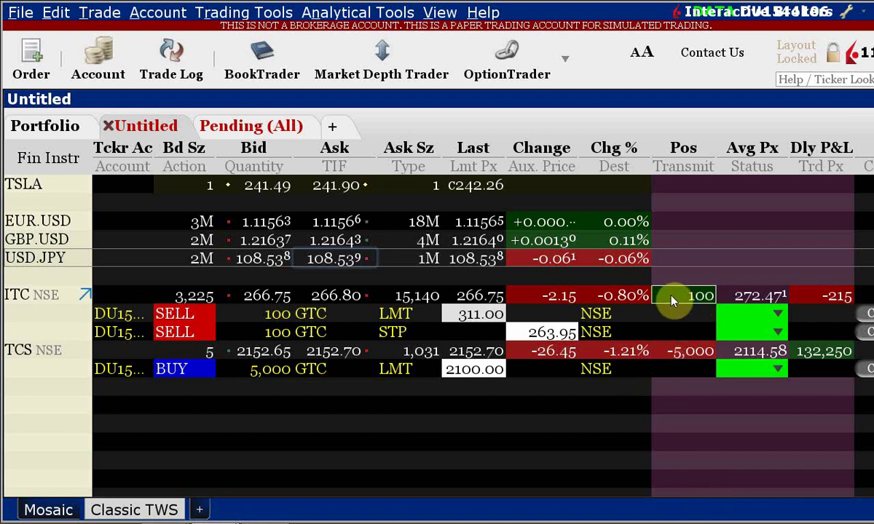
{"action": "left_click", "coordinate": [638, 521]}
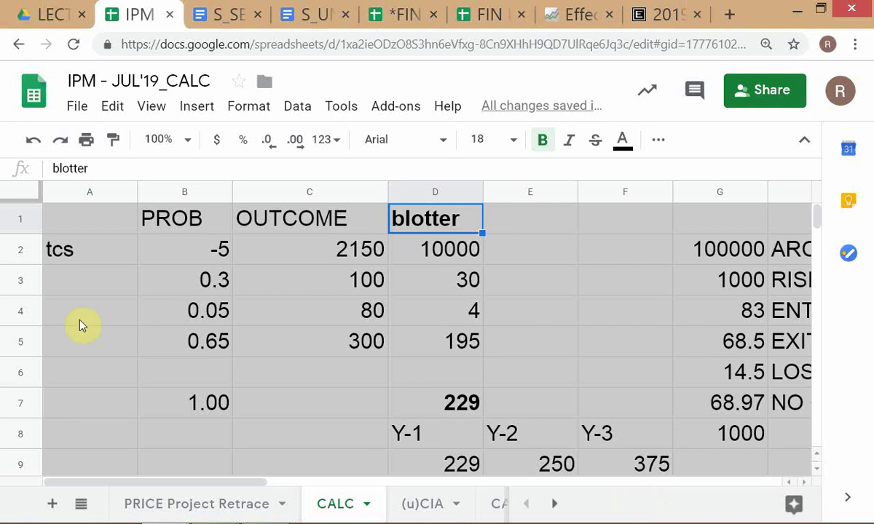
Step: Maximize the TWS Account window and widen the Total Cash, MTD Interest and Stock columns
{"action": "key", "text": "alt+Tab"}
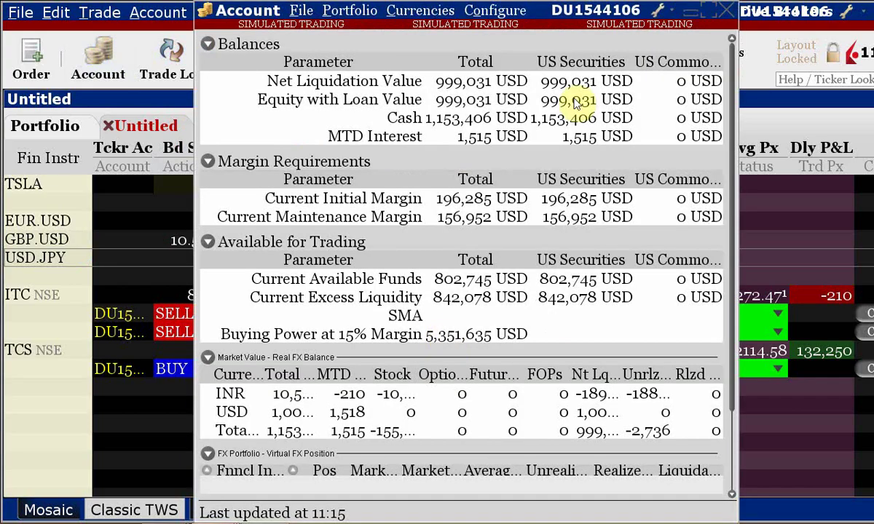
{"action": "left_click", "coordinate": [706, 11]}
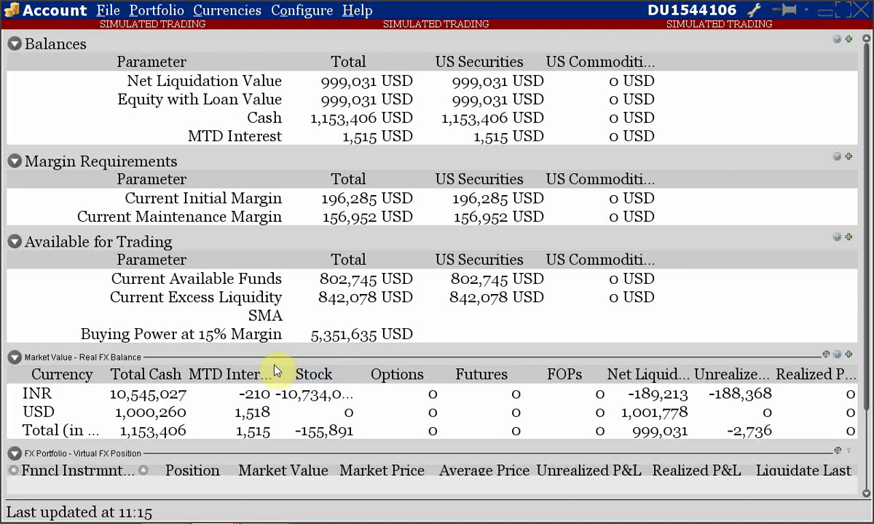
{"action": "left_click_drag", "start_coordinate": [270, 370], "coordinate": [338, 370]}
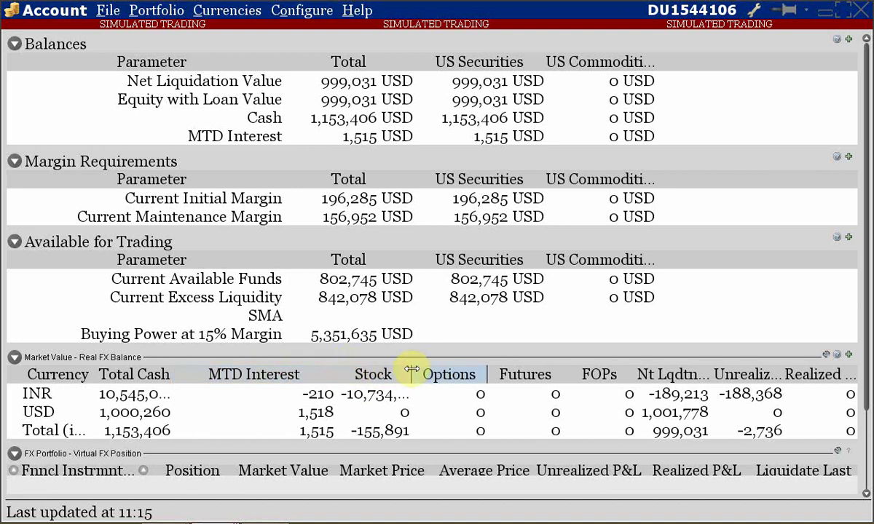
{"action": "left_click_drag", "start_coordinate": [412, 372], "coordinate": [448, 371]}
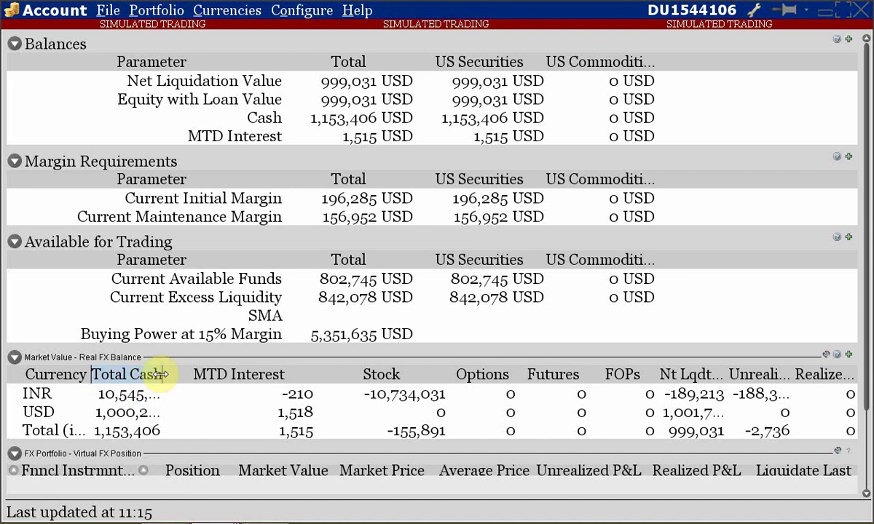
{"action": "left_click_drag", "start_coordinate": [157, 371], "coordinate": [223, 374]}
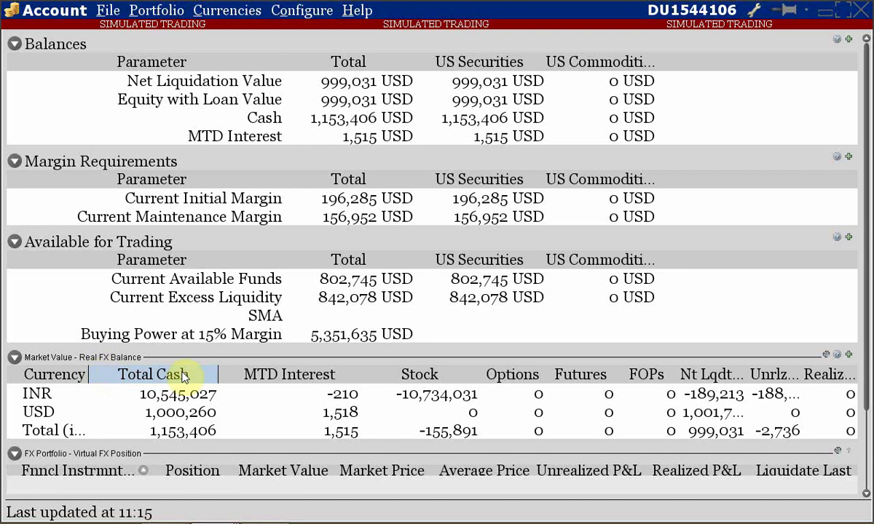
{"action": "left_click_drag", "start_coordinate": [218, 374], "coordinate": [232, 375]}
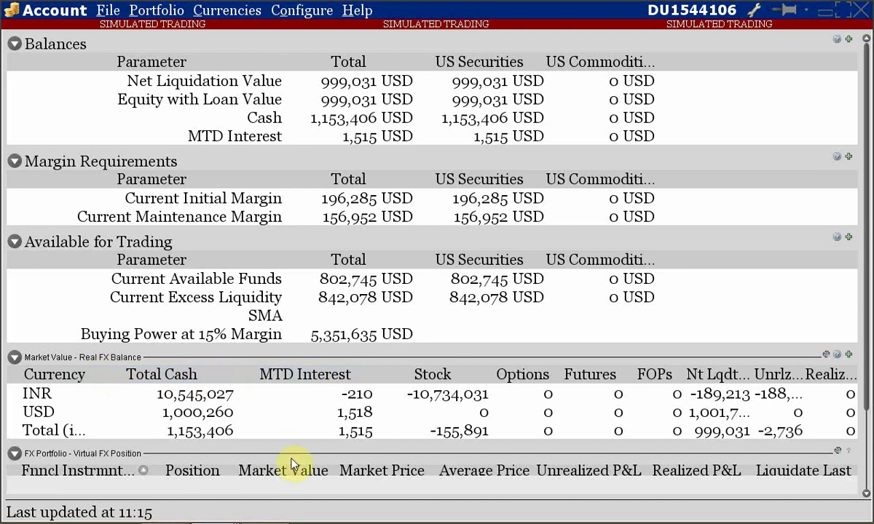
{"action": "key", "text": "alt+Tab"}
Step: Bring the IPM CALC sheet back to the front and select empty cell F5
{"action": "key", "text": "alt+Tab"}
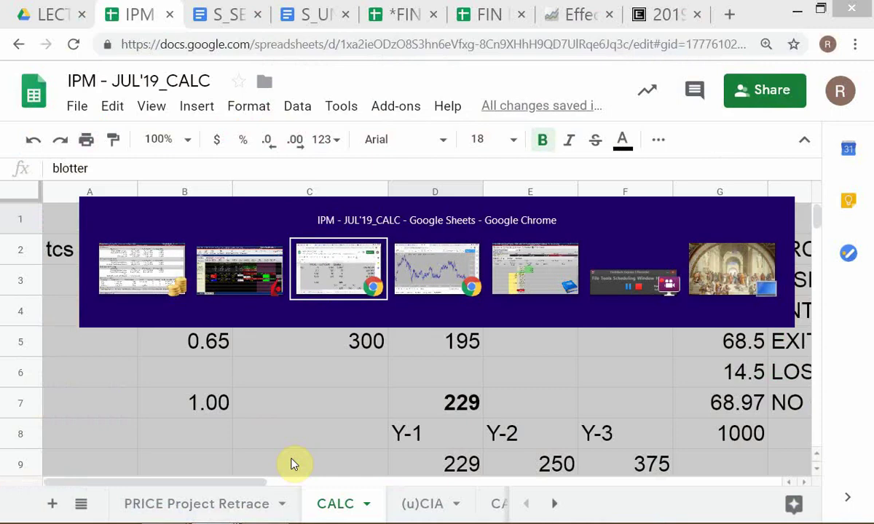
{"action": "key", "text": "alt+Tab"}
{"action": "key", "text": "alt+Tab"}
{"action": "key", "text": "alt+Tab"}
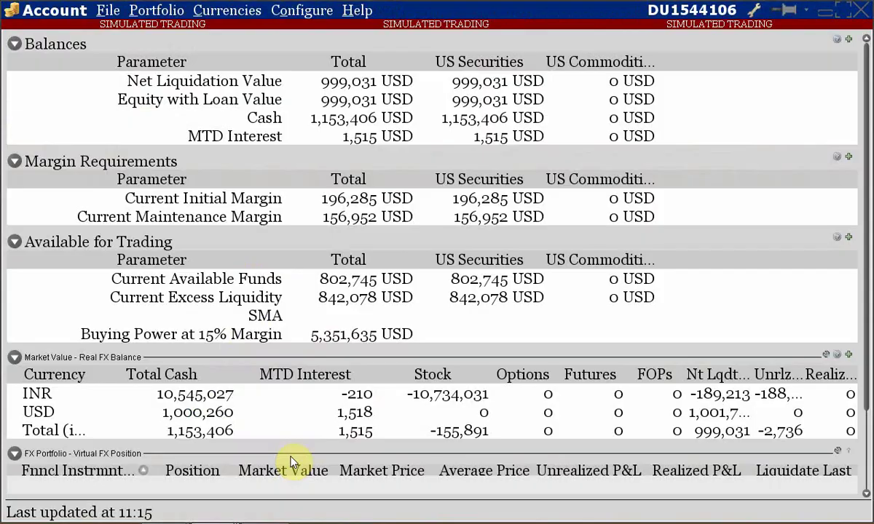
{"action": "key", "text": "alt+Tab"}
{"action": "key", "text": "alt+Tab"}
{"action": "key", "text": "alt+Tab"}
{"action": "key", "text": "alt+Tab"}
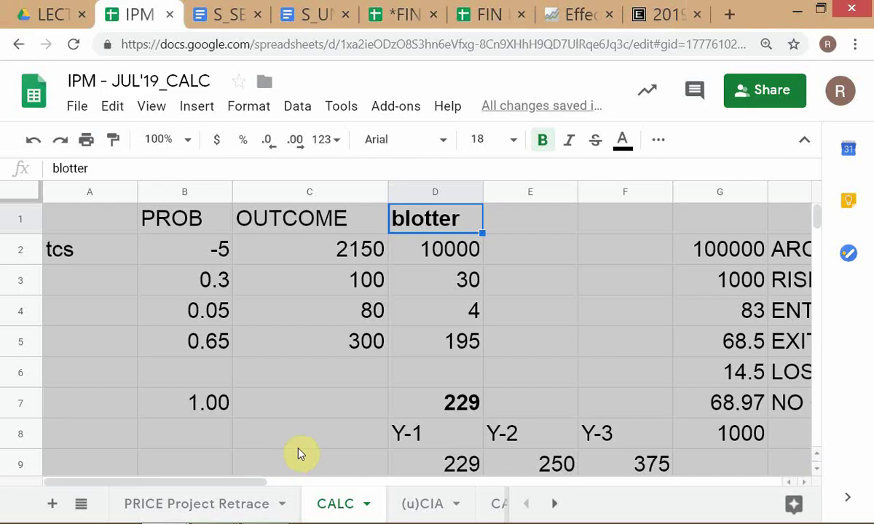
{"action": "left_click", "coordinate": [583, 347]}
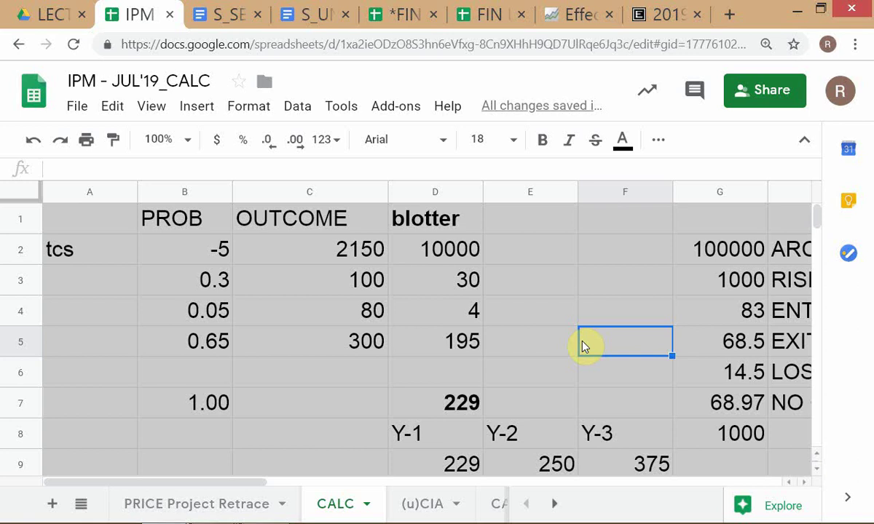
{"action": "key", "text": "alt+Tab"}
{"action": "key", "text": "alt+Tab"}
{"action": "key", "text": "alt+Tab"}
{"action": "key", "text": "alt+Tab"}
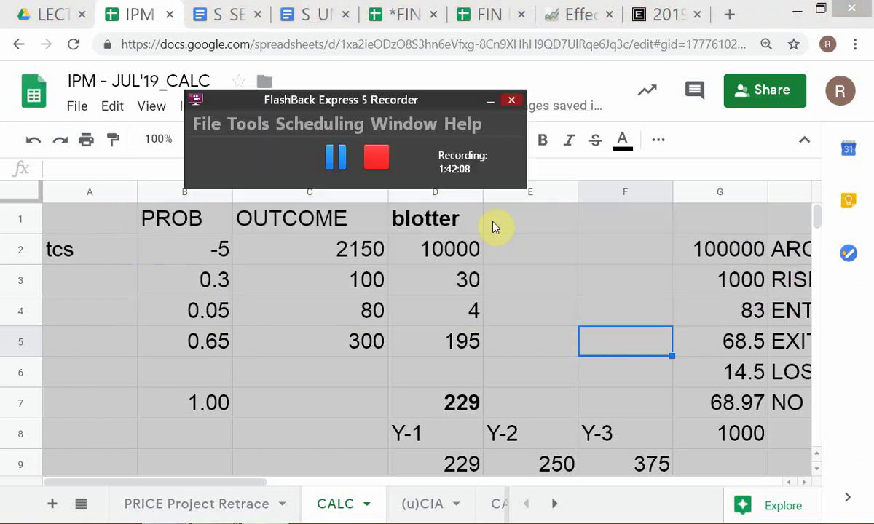